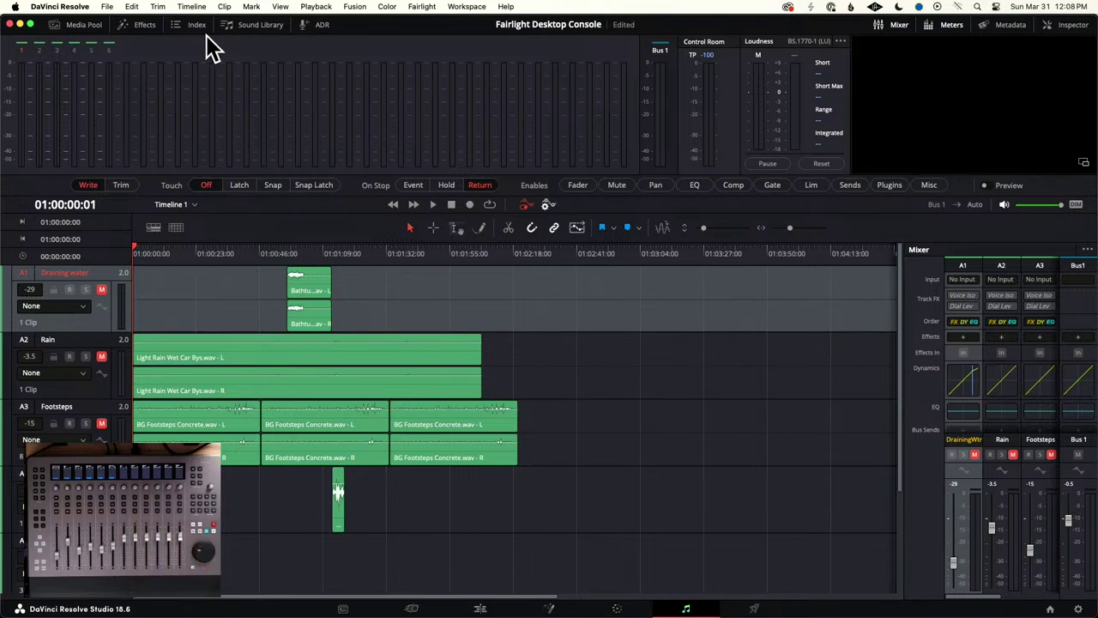
# Step: Show the Sound Library, and toggle the meters and mixer off and back on
pyautogui.click(257, 25)
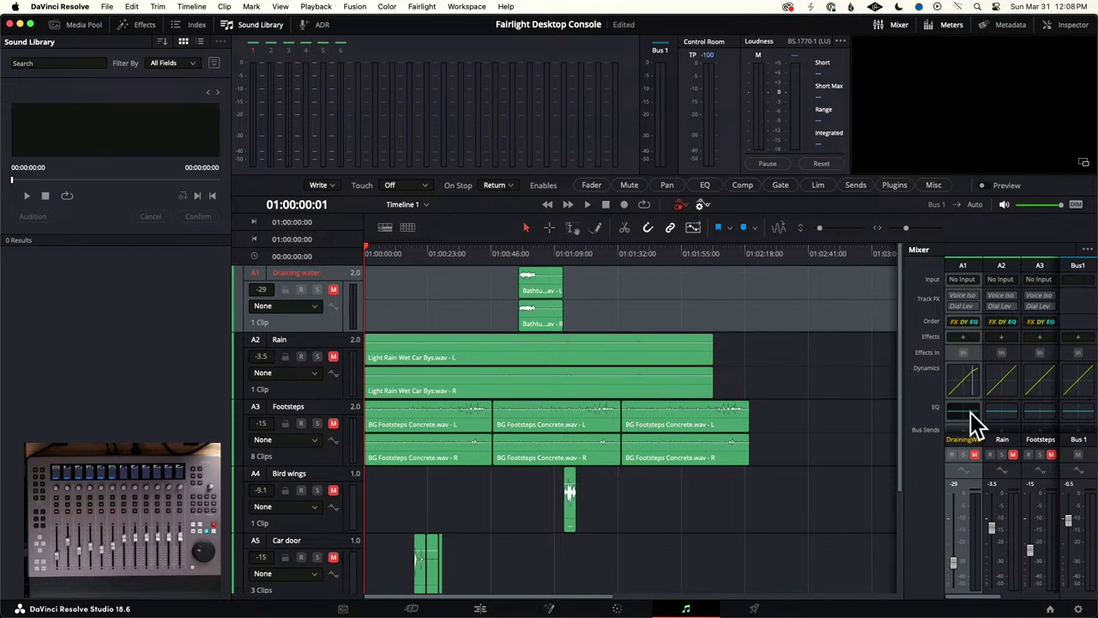
pyautogui.click(937, 29)
pyautogui.click(905, 33)
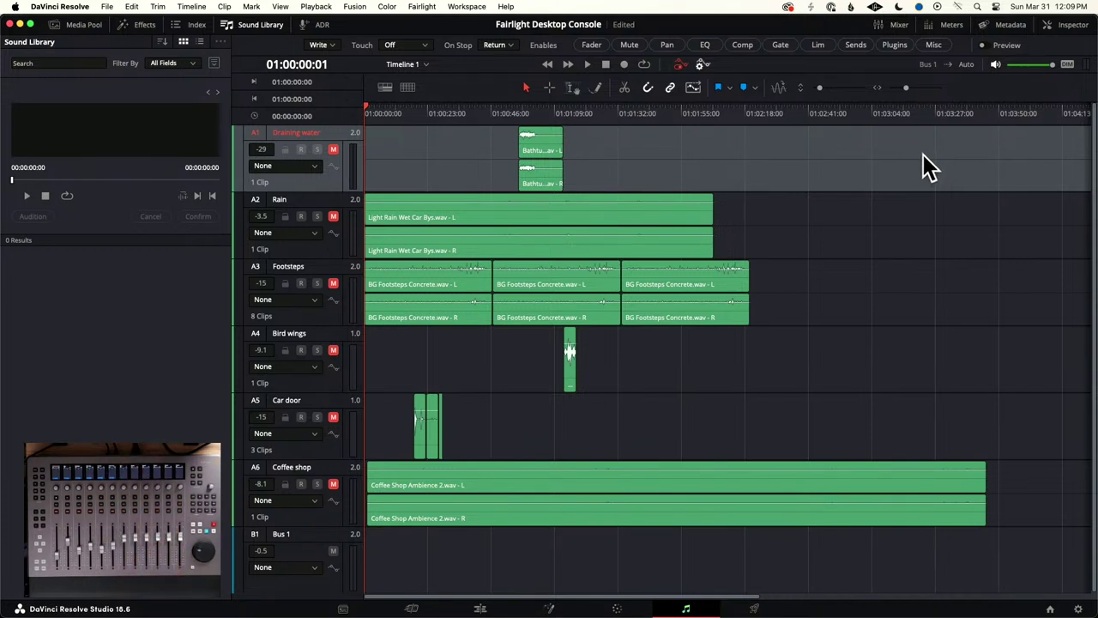
pyautogui.click(903, 30)
pyautogui.click(943, 36)
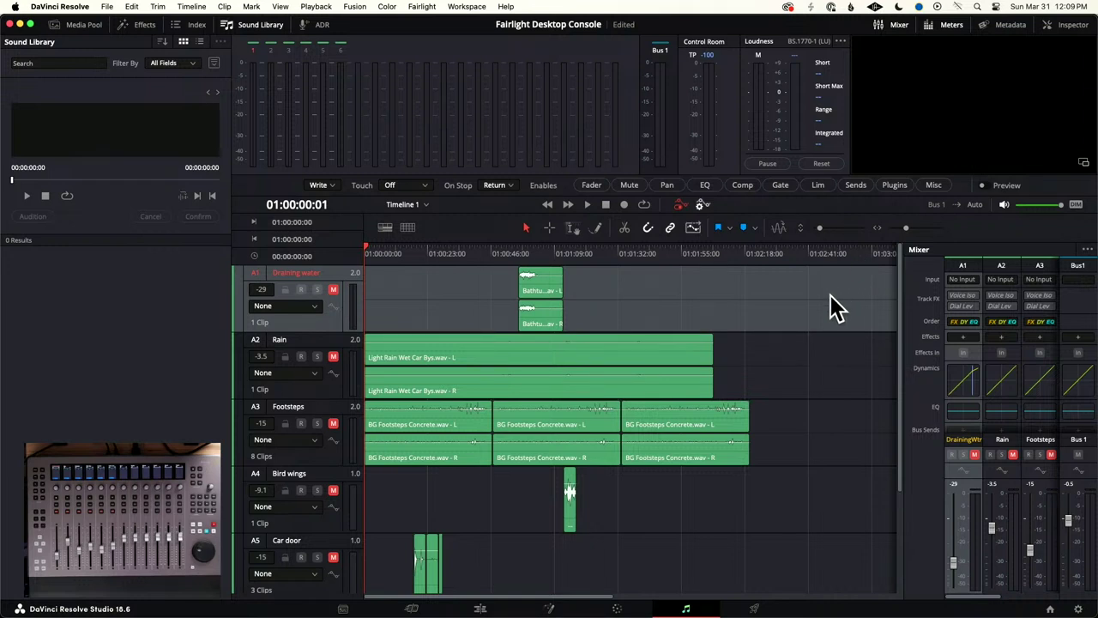
# Step: Look through the timeline's tracks from Draining water down to Coffee shop and Bus 1
pyautogui.click(53, 65)
pyautogui.click(67, 76)
pyautogui.scroll(-4, 483, 506)
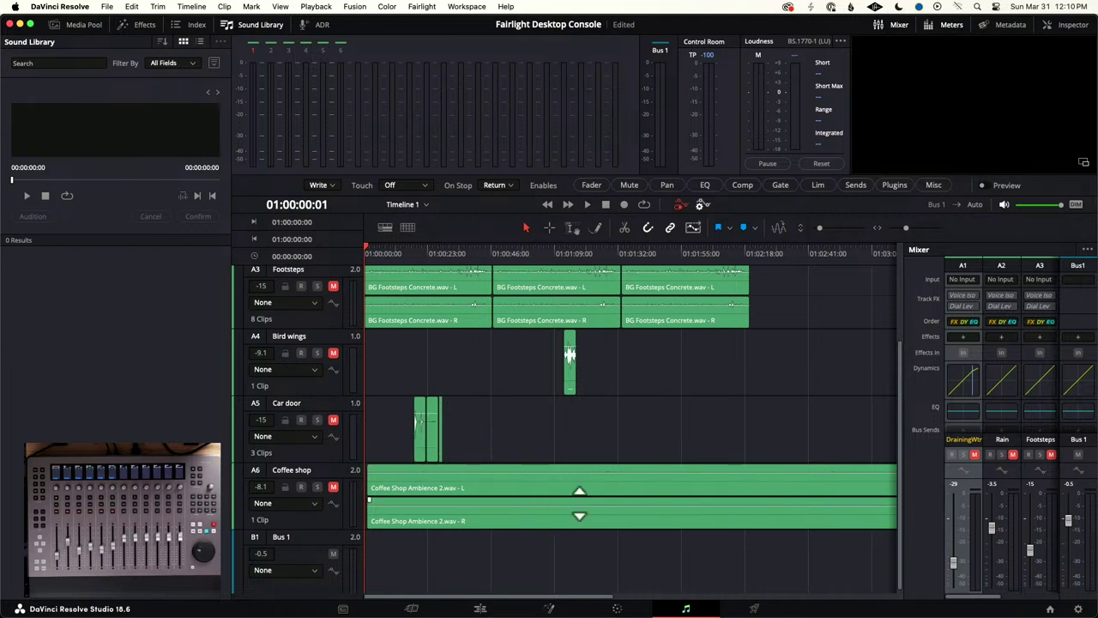
pyautogui.scroll(4, 568, 498)
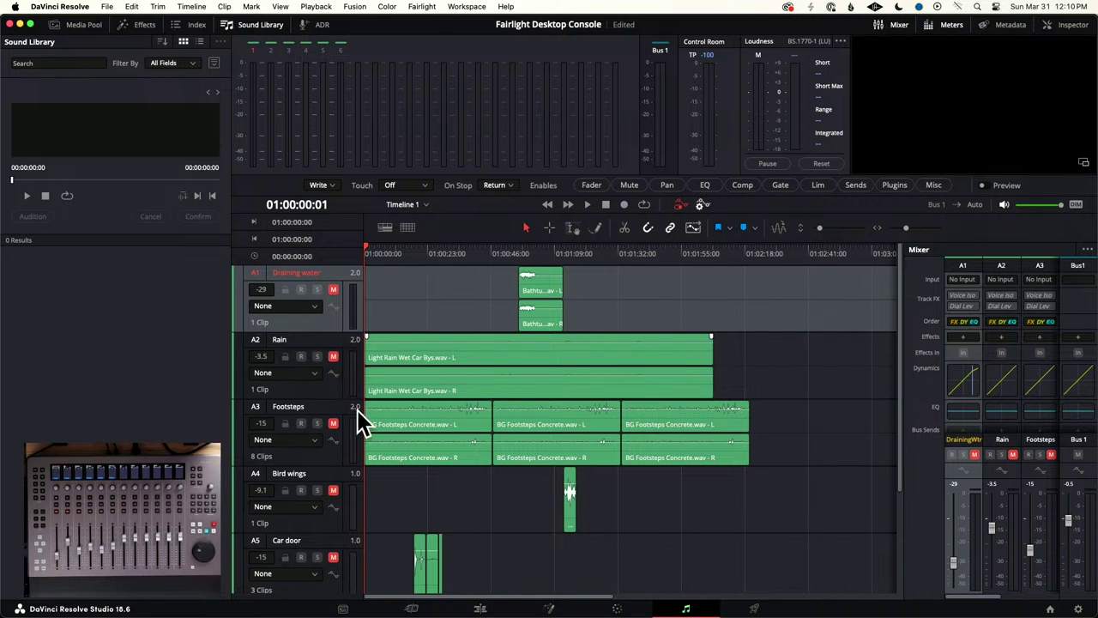
pyautogui.scroll(-4, 362, 477)
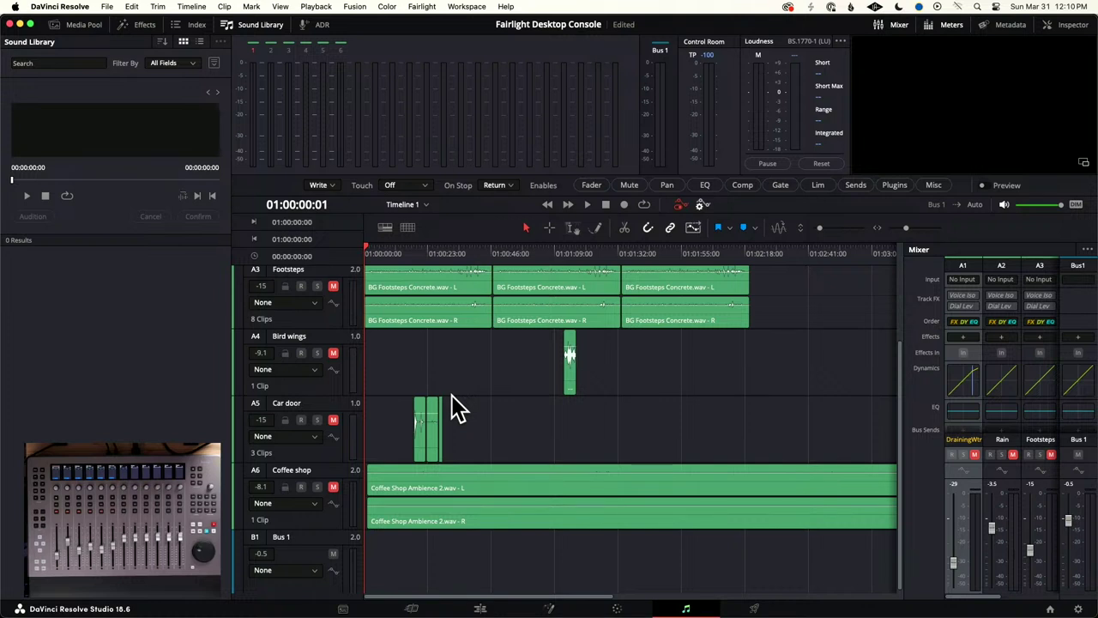
pyautogui.scroll(-1, 459, 410)
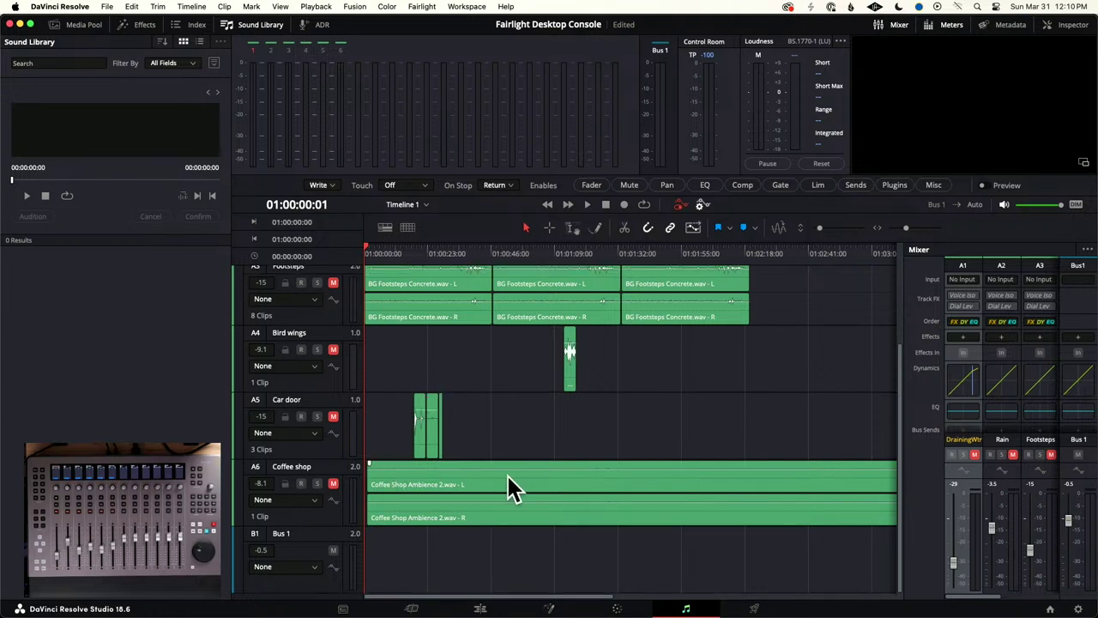
pyautogui.scroll(5, 496, 481)
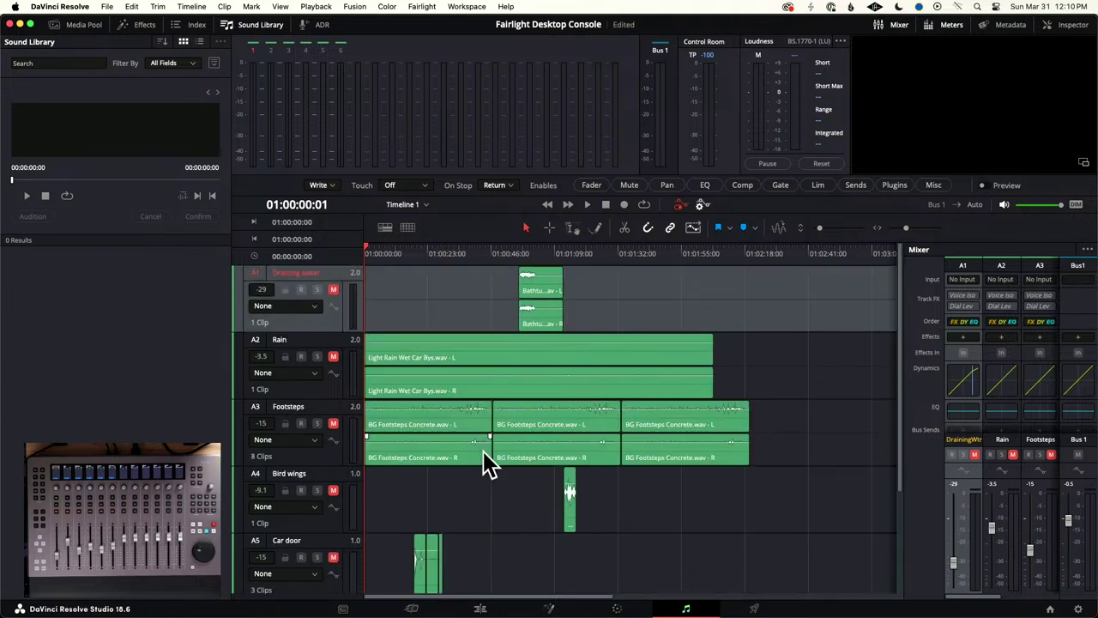
pyautogui.scroll(-5, 547, 549)
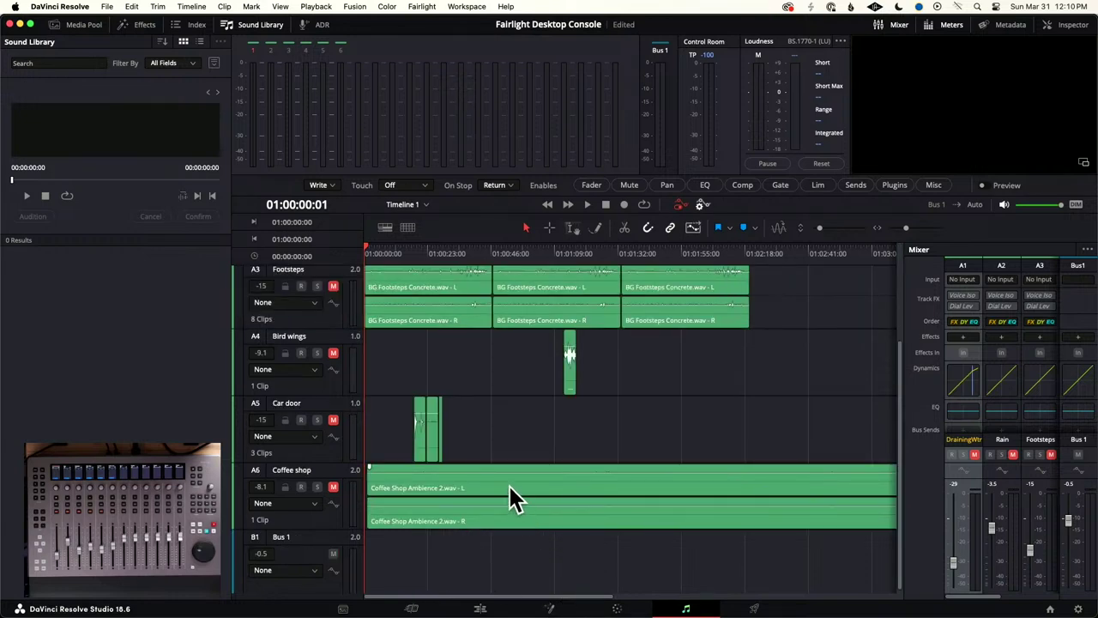
# Step: Select the Coffee Shop Ambience 2 clip on track A6 and save the project
pyautogui.click(486, 491)
pyautogui.scroll(5, 506, 468)
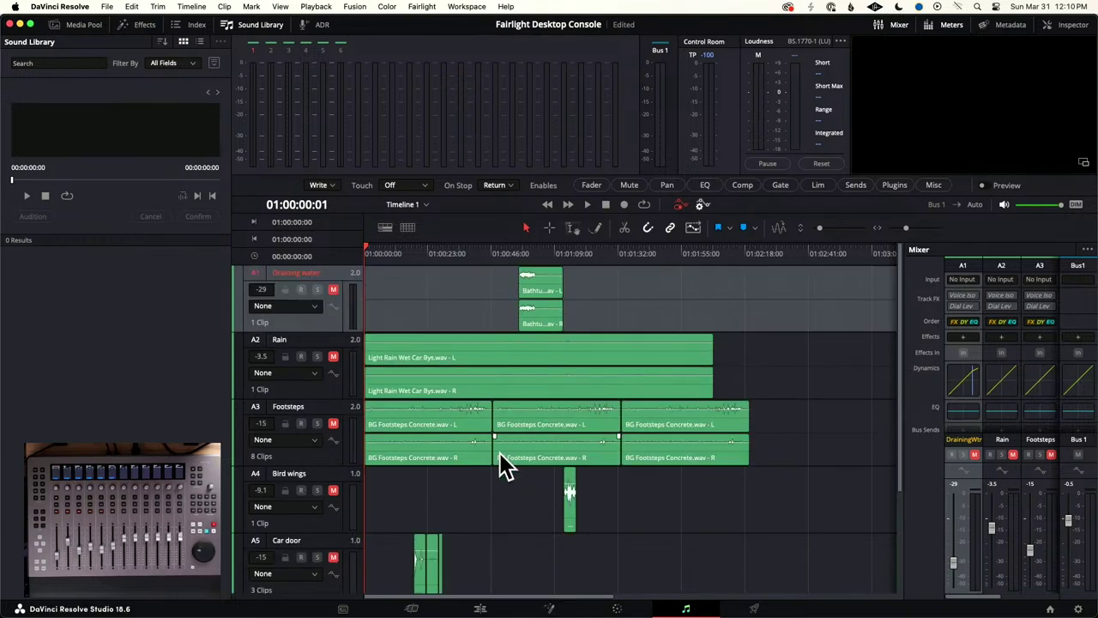
pyautogui.press('super+s')
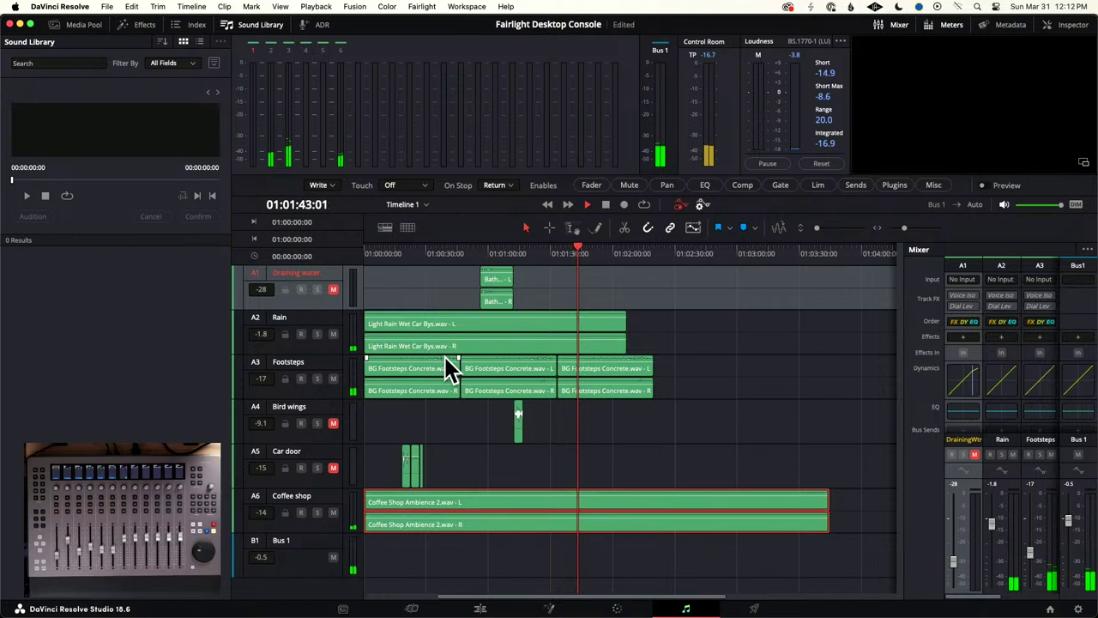
# Step: Shuttle back through the timeline and replay it to audition the bird wings and car door sections, stopping at 01:00:32:00
pyautogui.press('space')
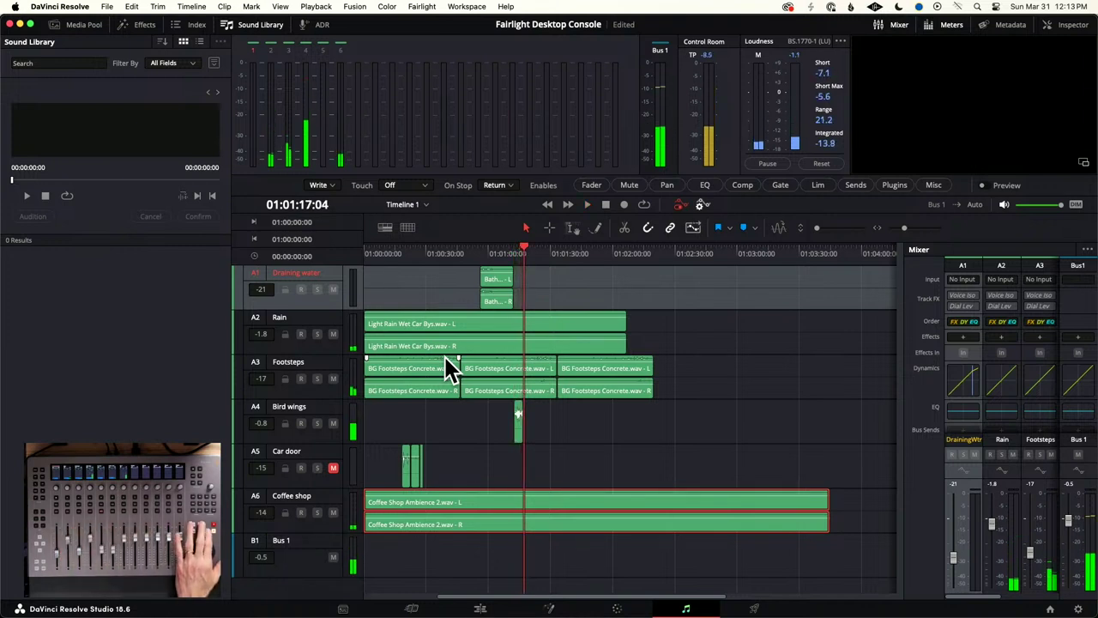
pyautogui.press('j')
pyautogui.press('j')
pyautogui.press('j')
pyautogui.press('k')
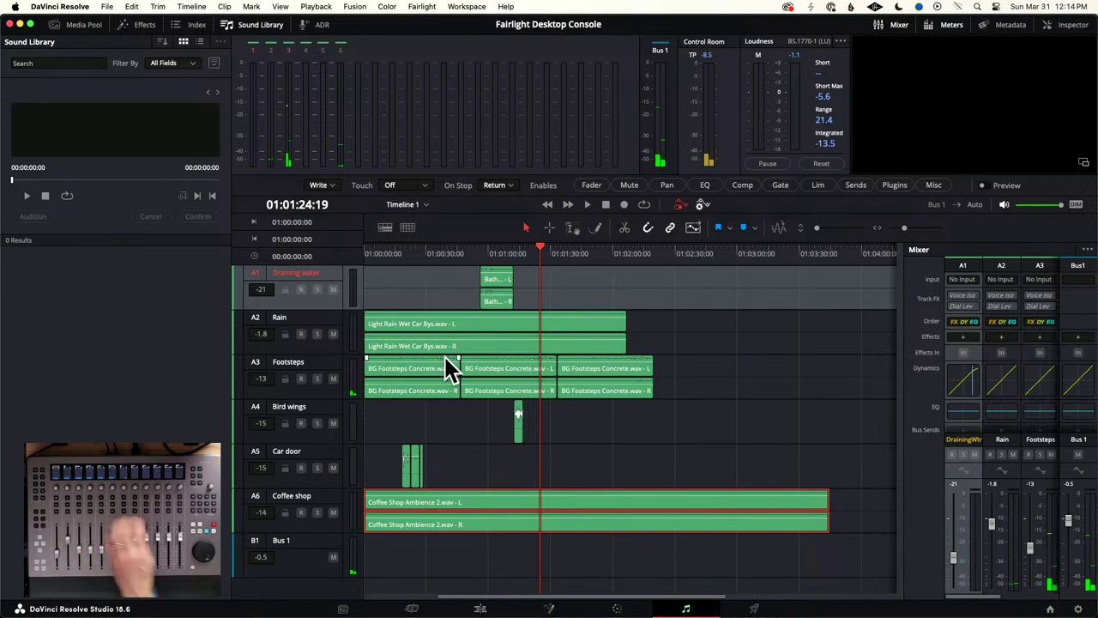
pyautogui.press('j')
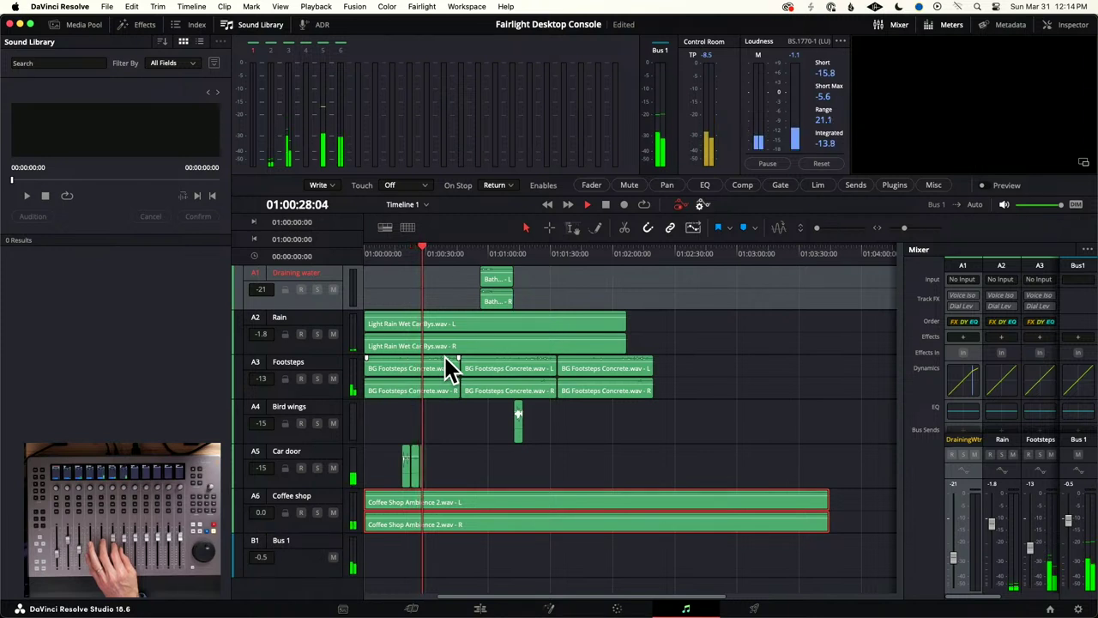
pyautogui.press('space')
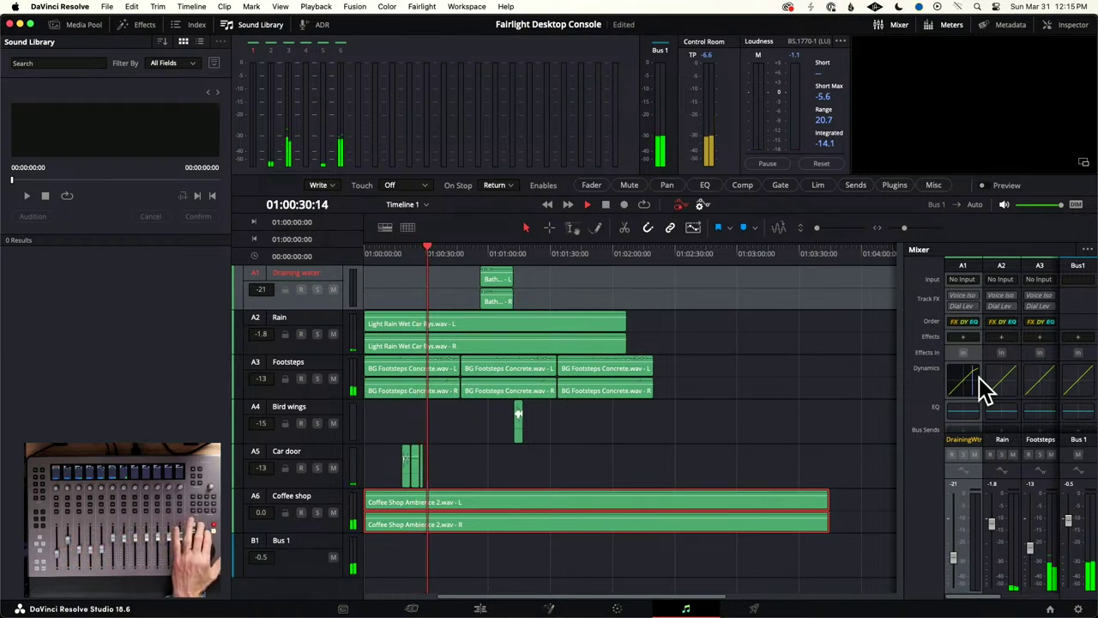
pyautogui.press('space')
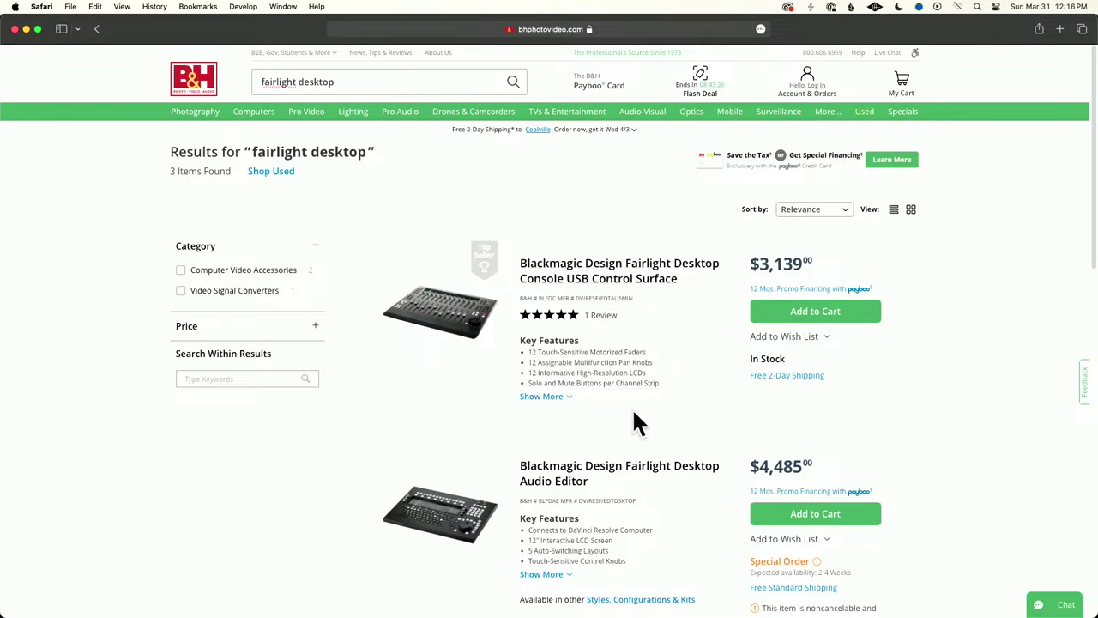
# Step: In Safari, view the Fairlight Desktop Audio Editor's product page and enlarged image, and return to the search results
pyautogui.click(647, 477)
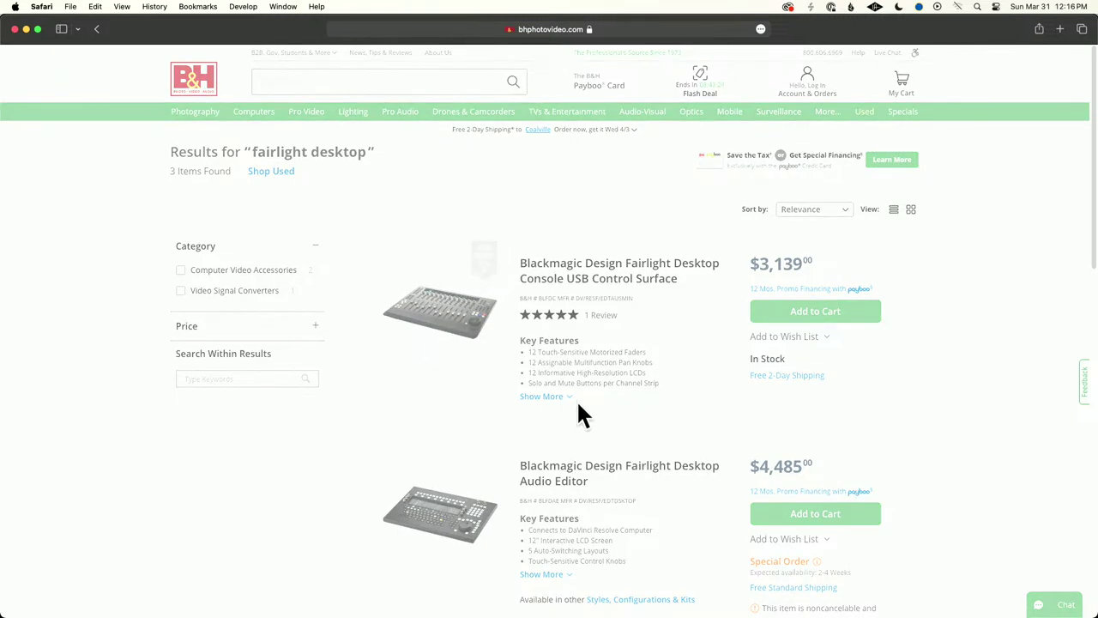
pyautogui.click(367, 398)
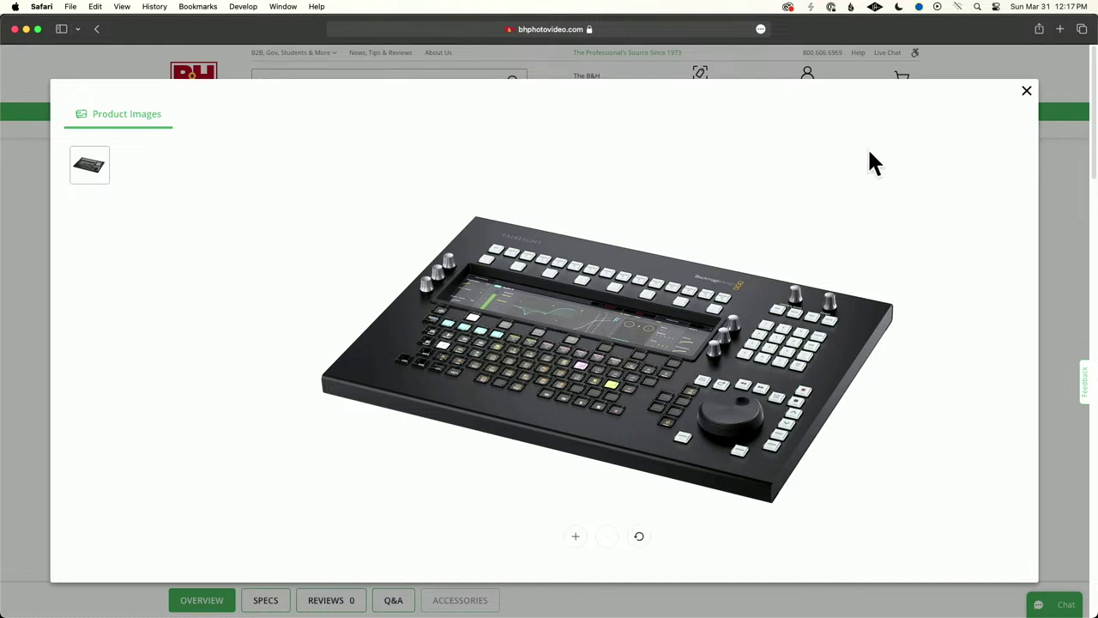
pyautogui.click(1027, 91)
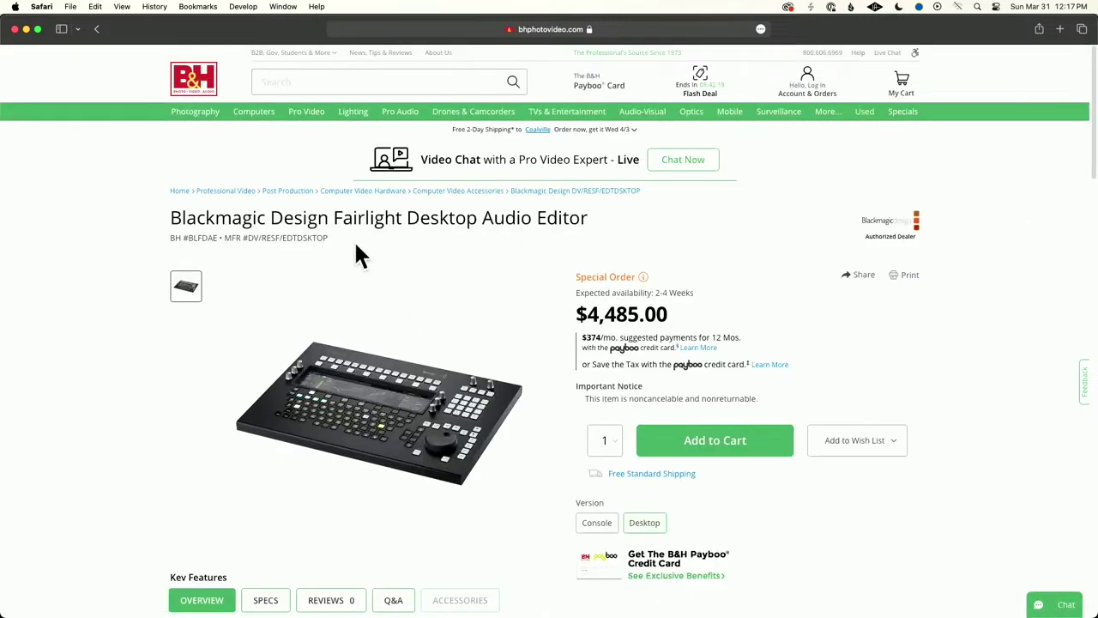
pyautogui.click(96, 29)
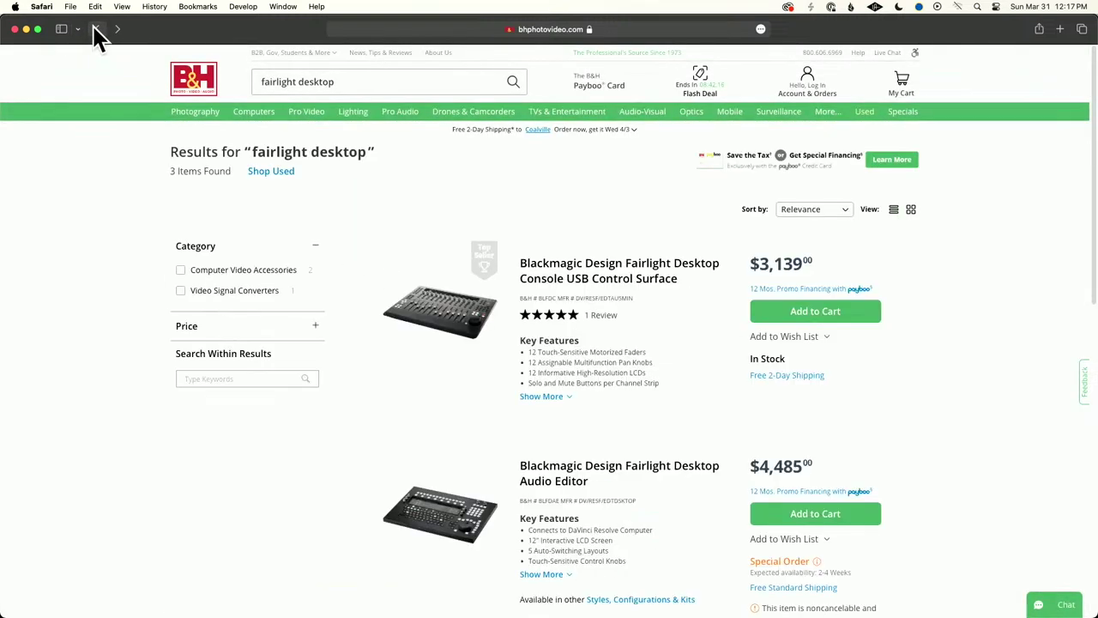
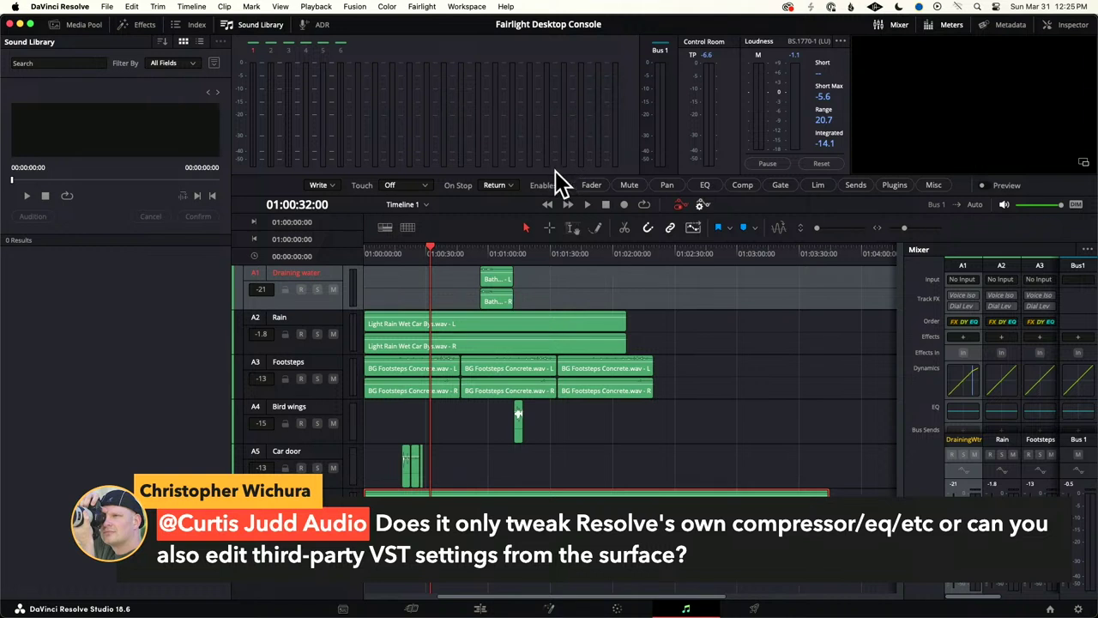
# Step: In DaVinci Resolve, add the Fairlight FX Reverb to the Coffee Shop Ambience 2 clip and close its settings
pyautogui.click(140, 26)
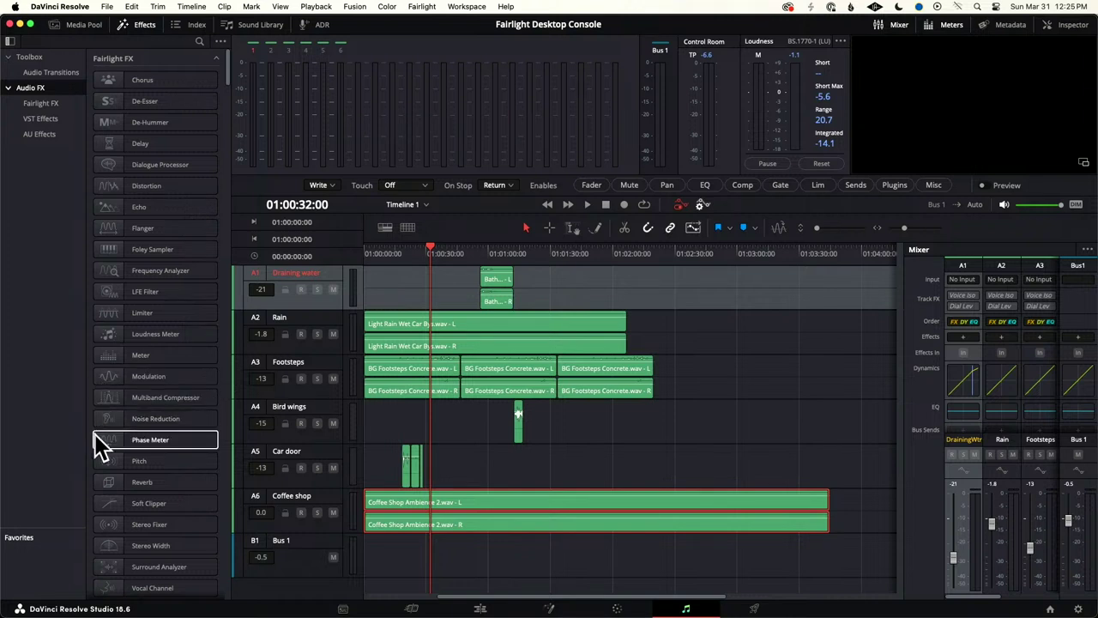
pyautogui.moveTo(110, 483); pyautogui.dragTo(511, 501)
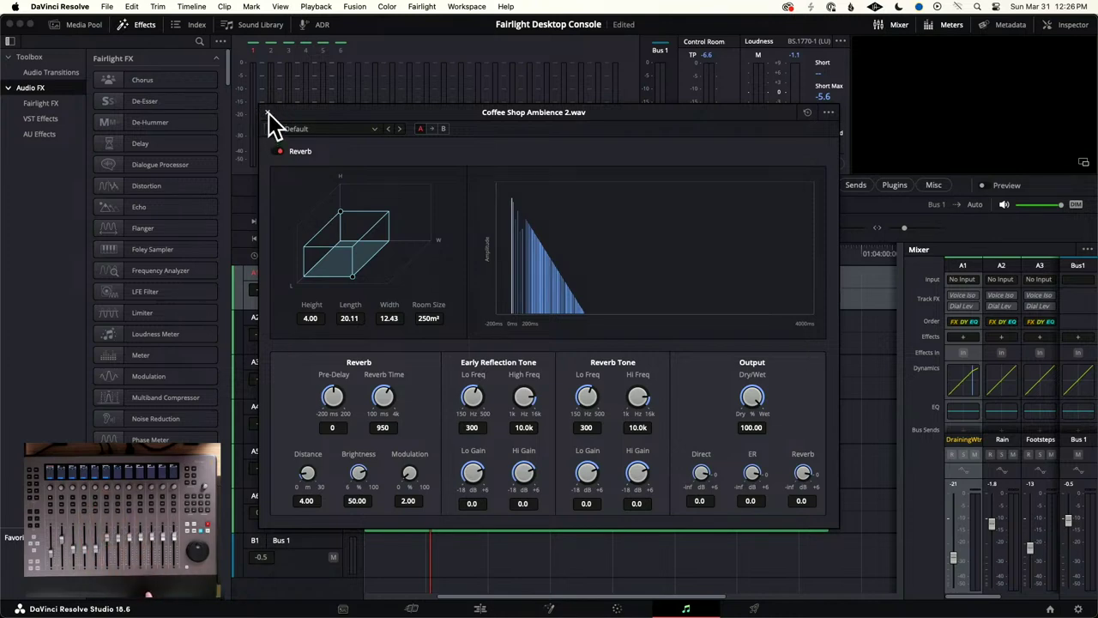
pyautogui.click(266, 112)
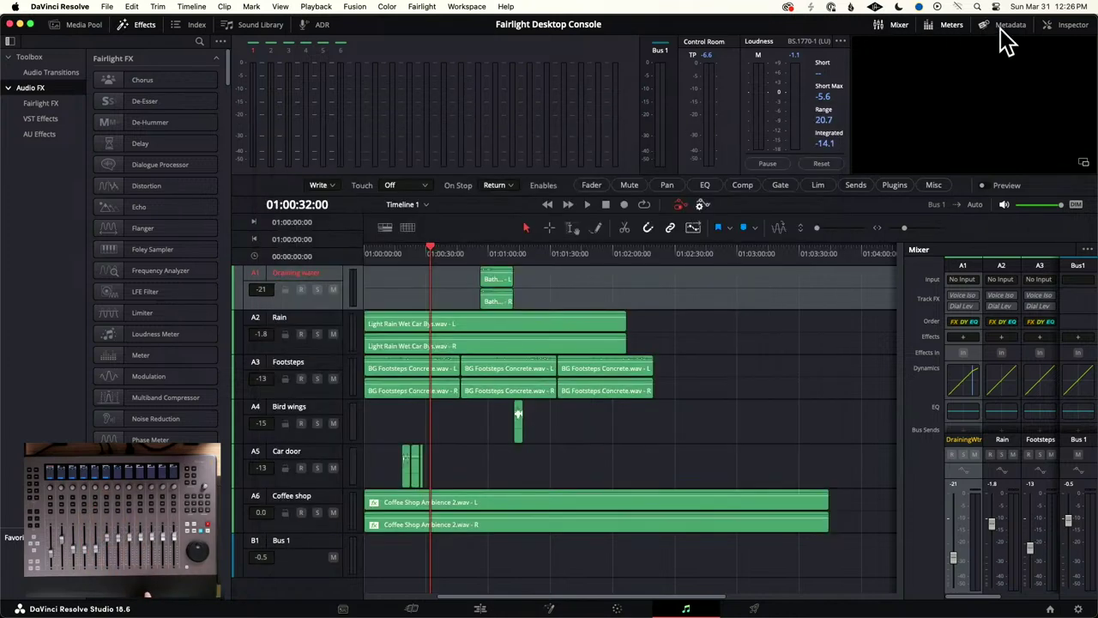
# Step: Show the Coffee Shop Ambience 2 clip's audio properties in the Inspector
pyautogui.click(1070, 26)
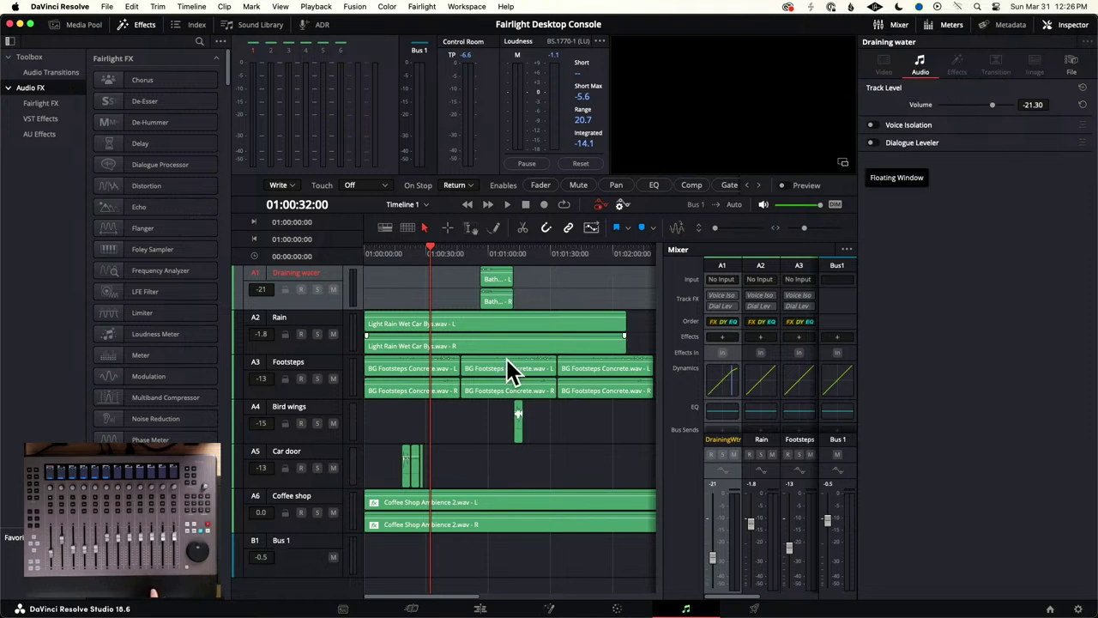
pyautogui.click(322, 506)
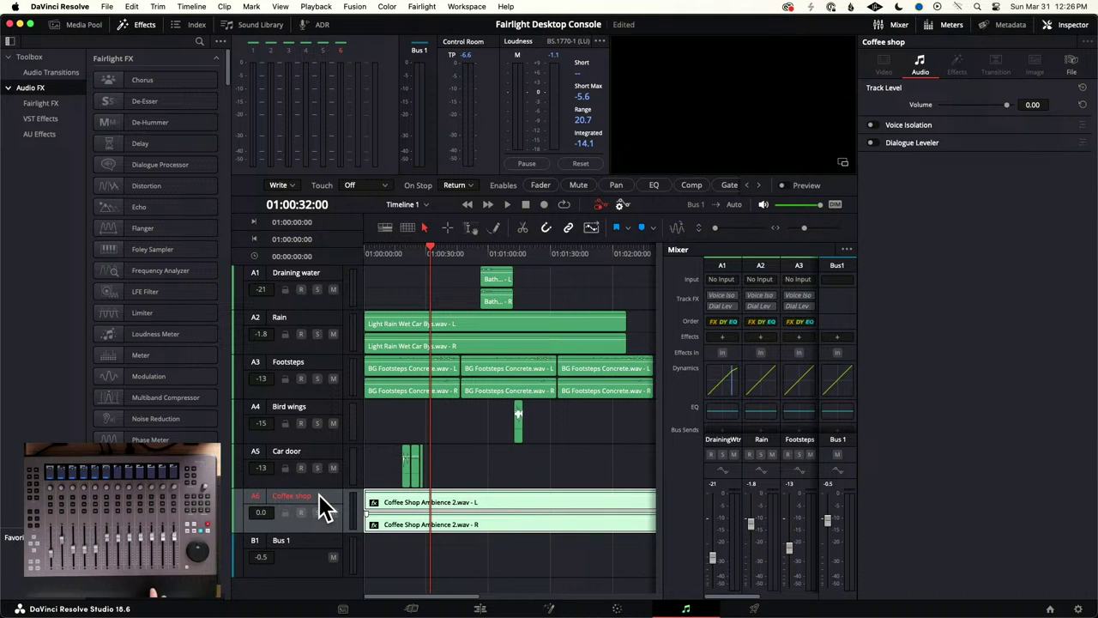
pyautogui.click(526, 500)
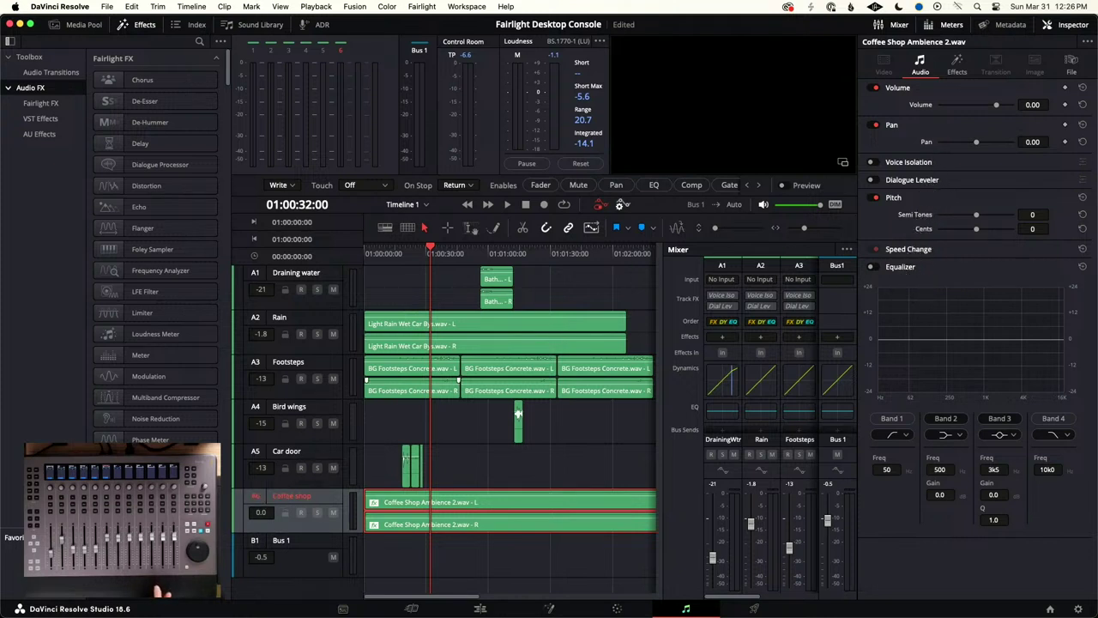
# Step: Add a second Reverb to the Coffee Shop Ambience 2 clip, set its Dry/Wet to 94.45, and close its settings
pyautogui.moveTo(230, 493); pyautogui.dragTo(475, 505)
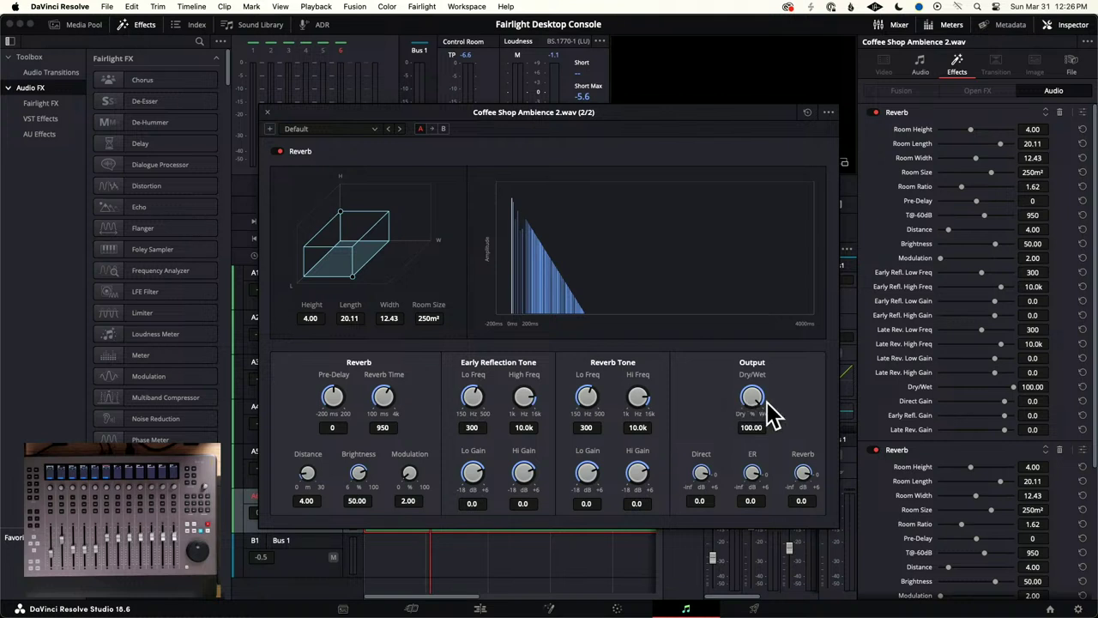
pyautogui.moveTo(752, 410); pyautogui.dragTo(752, 386)
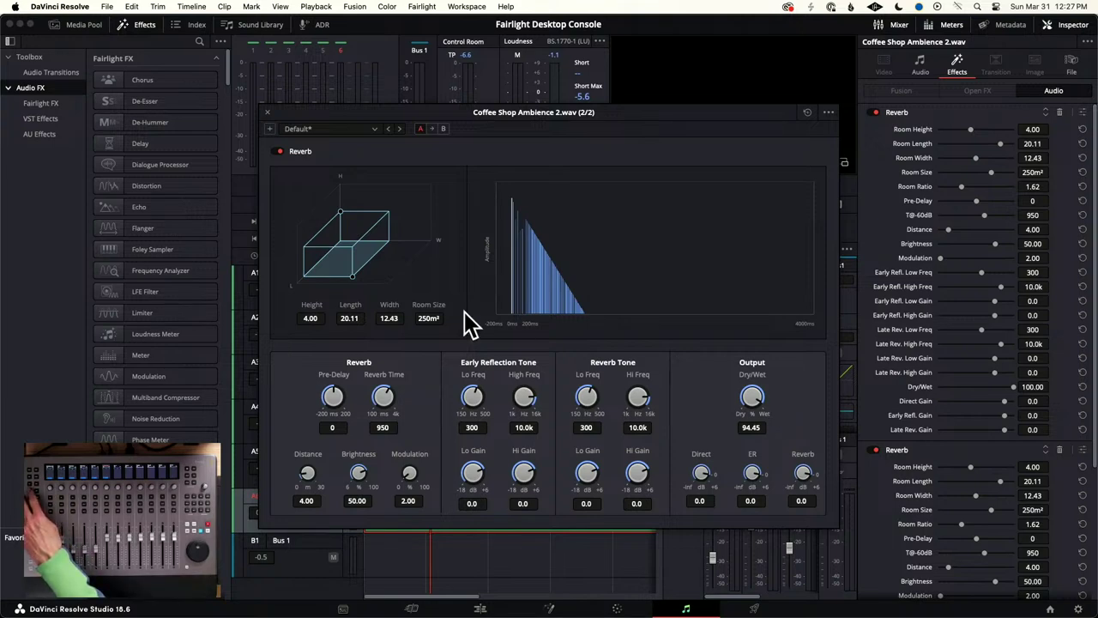
pyautogui.click(268, 113)
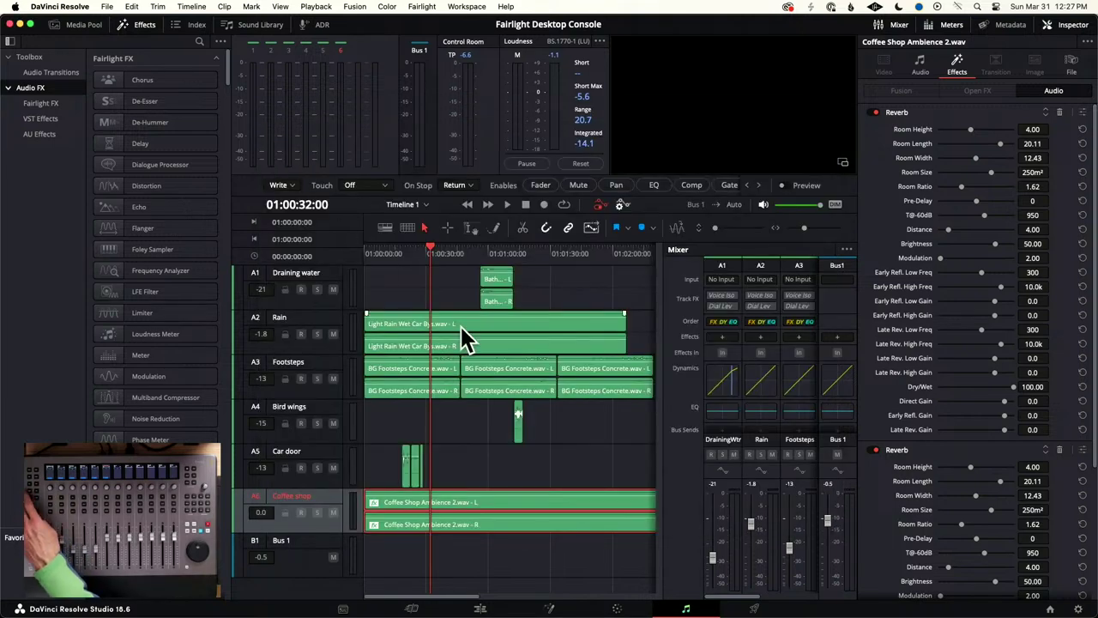
# Step: Turn on Effects In for the Draining water, Rain and Footsteps tracks and for Bus 1 in the mixer
pyautogui.click(723, 352)
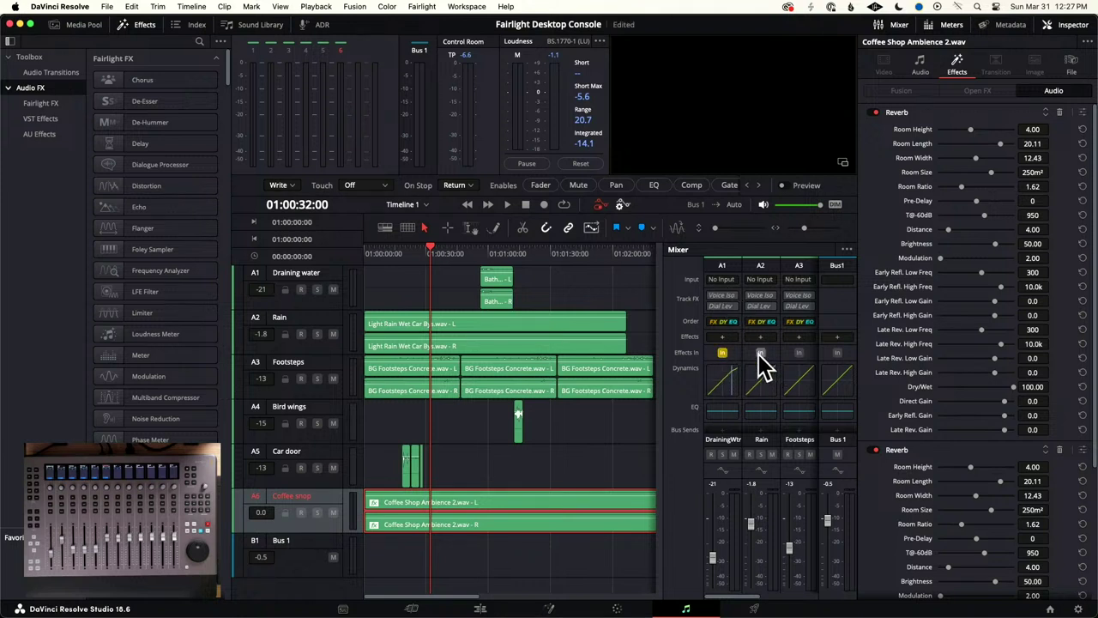
pyautogui.click(760, 353)
pyautogui.click(799, 353)
pyautogui.click(839, 354)
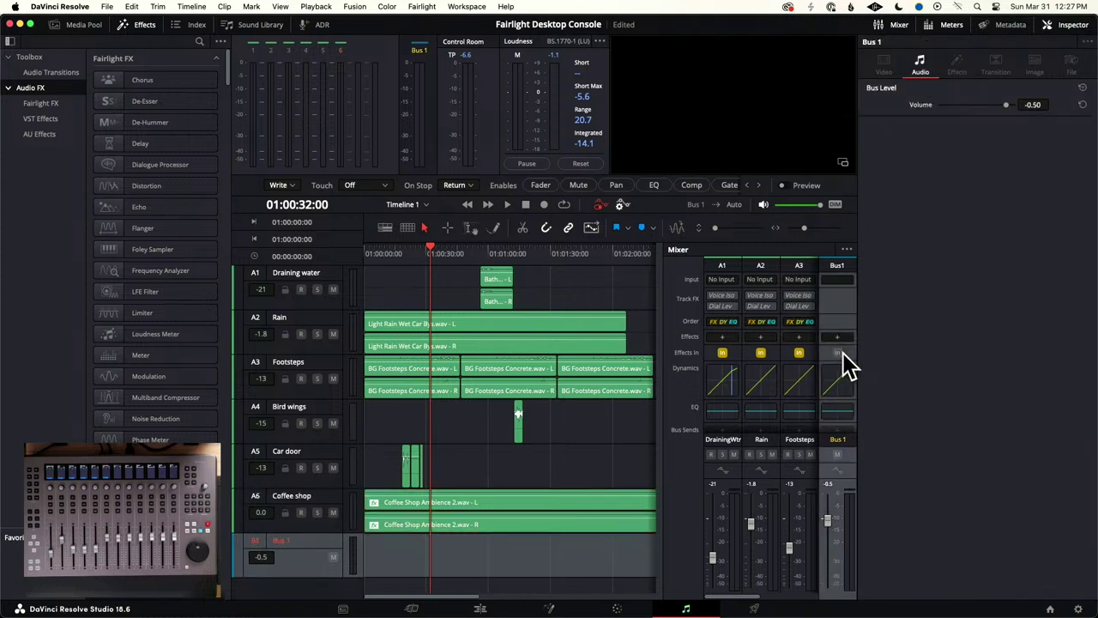
pyautogui.click(837, 353)
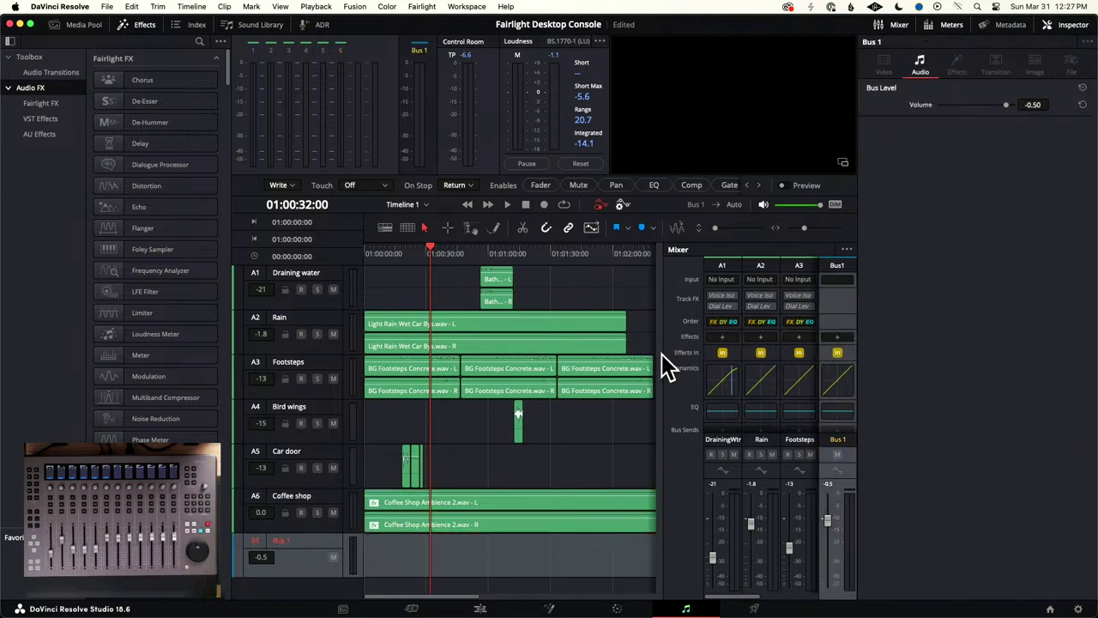
# Step: Widen the mixer to reach tracks A4 and A5, and turn on Effects In for Bird wings and Car door
pyautogui.moveTo(661, 354); pyautogui.dragTo(448, 344)
pyautogui.click(770, 353)
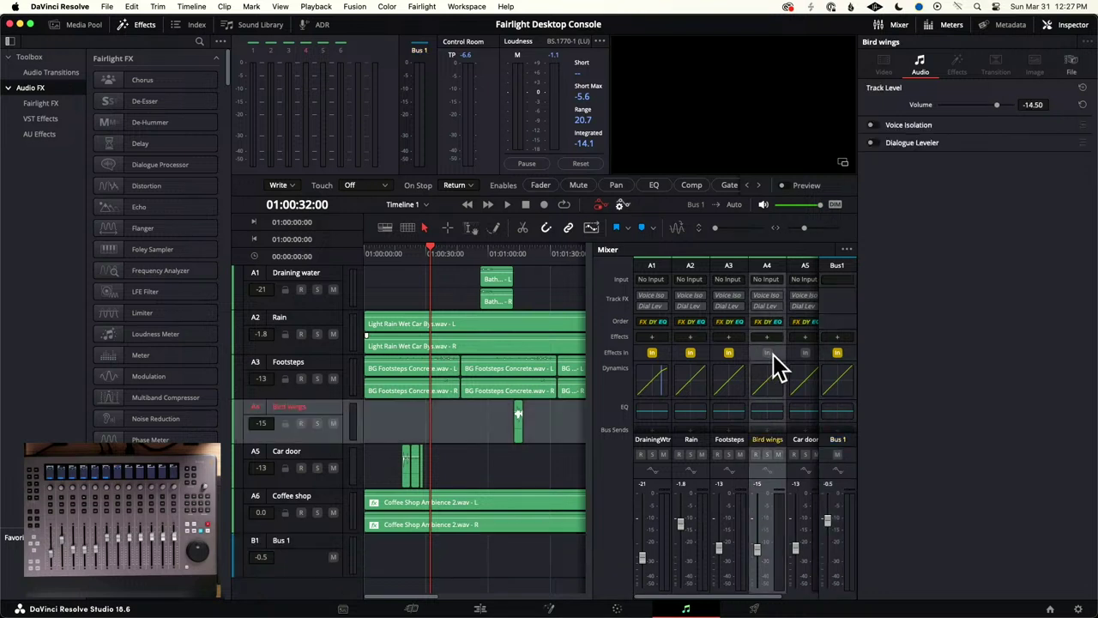
pyautogui.click(805, 352)
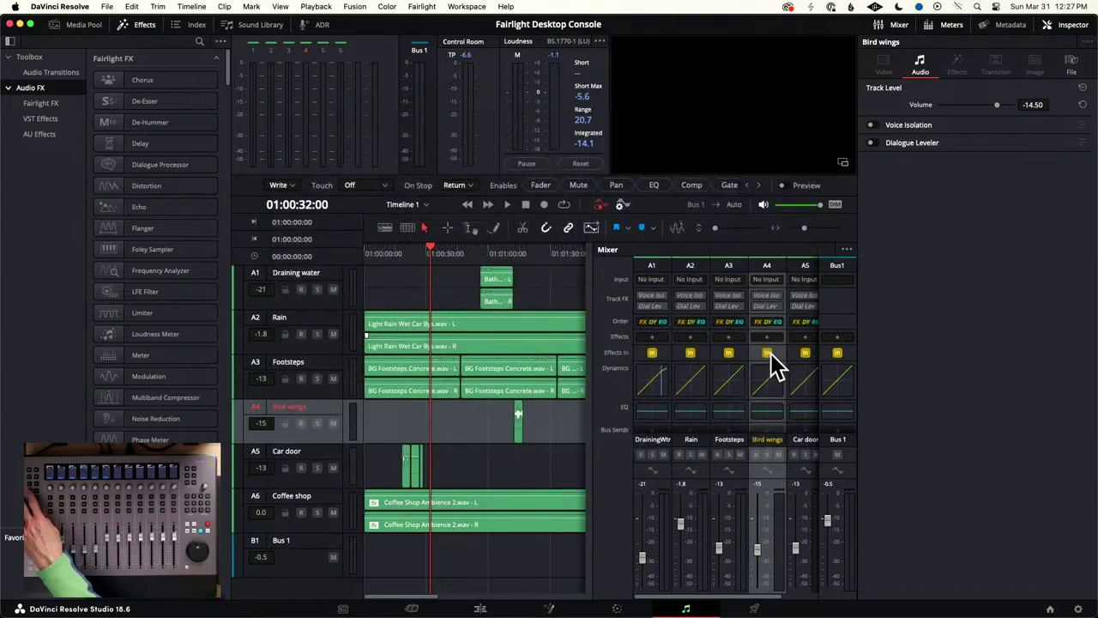
# Step: Show the Bird wings track's Dynamics and Equalizer windows, closing each one after viewing it
pyautogui.doubleClick(770, 355)
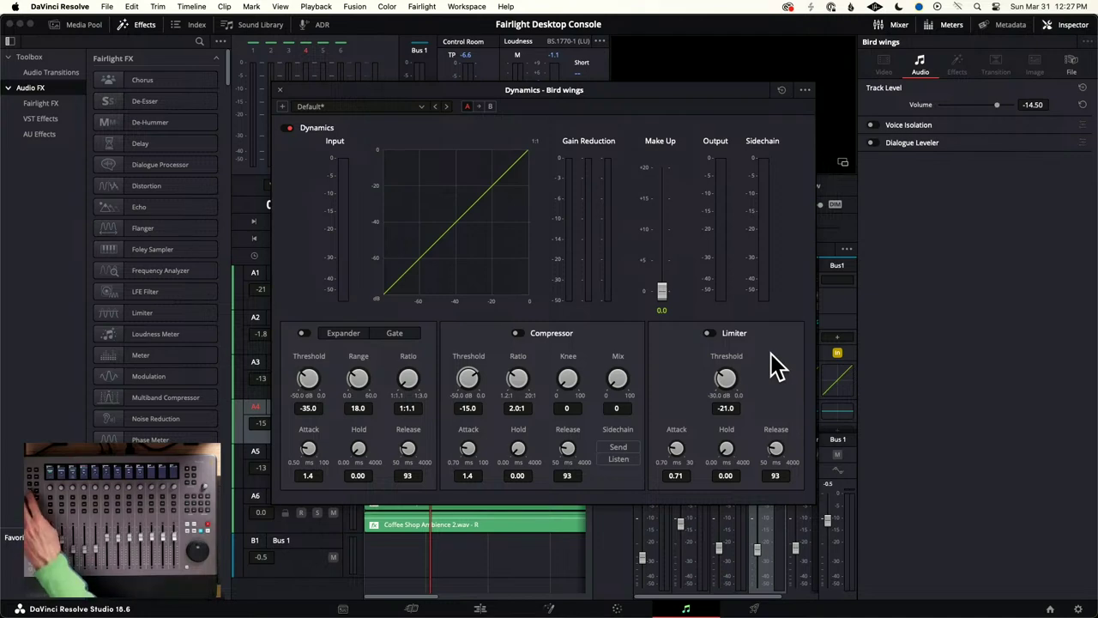
pyautogui.press('Escape')
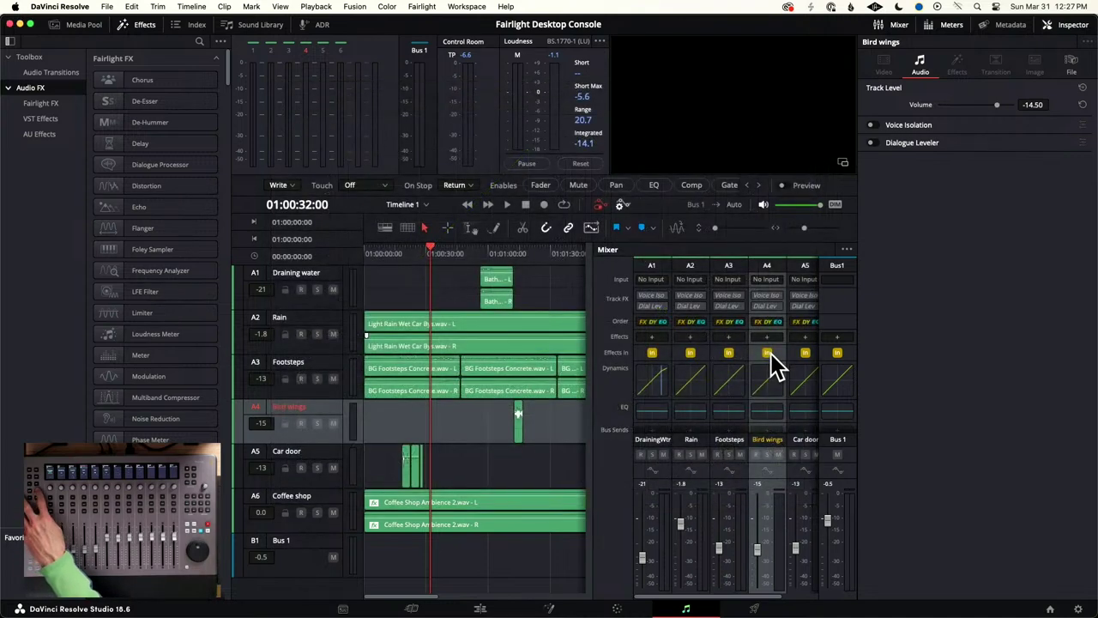
pyautogui.doubleClick(771, 353)
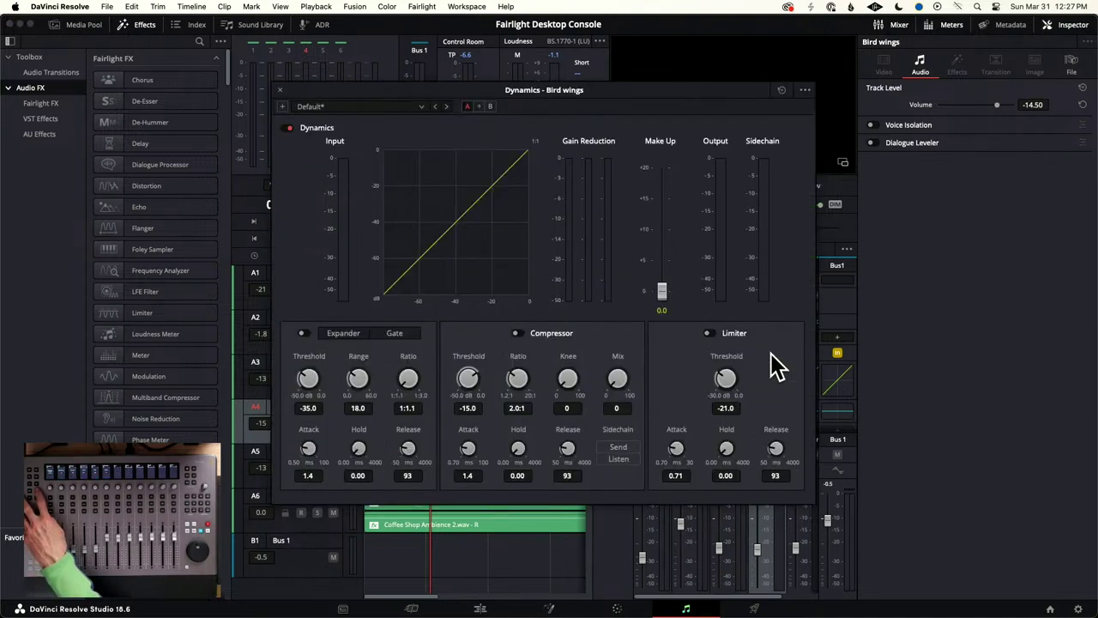
pyautogui.press('Escape')
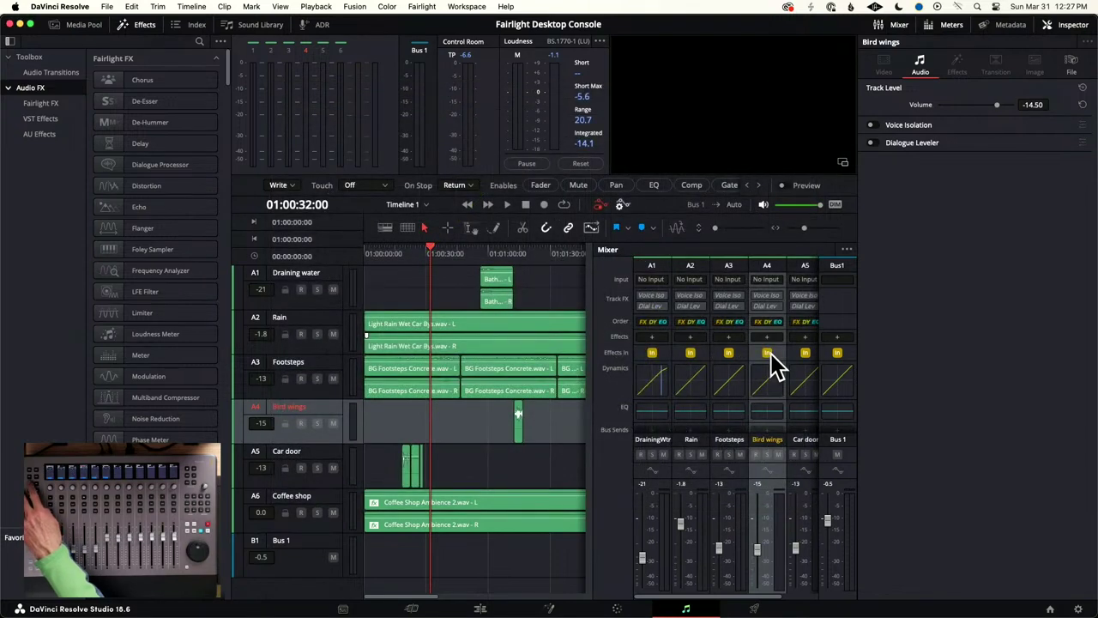
pyautogui.doubleClick(770, 353)
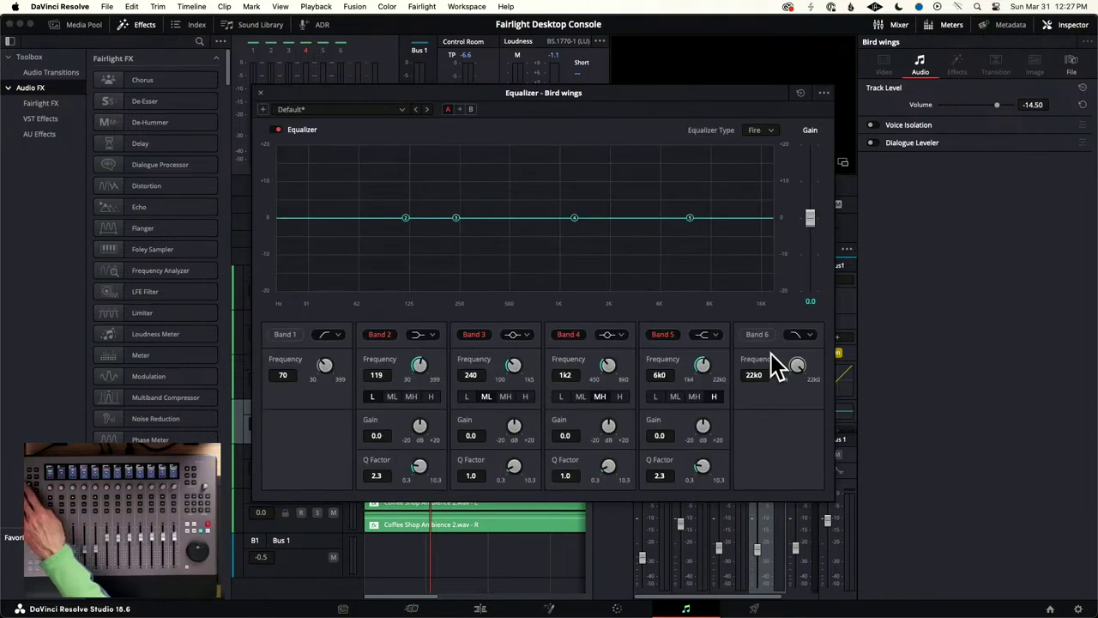
pyautogui.press('Escape')
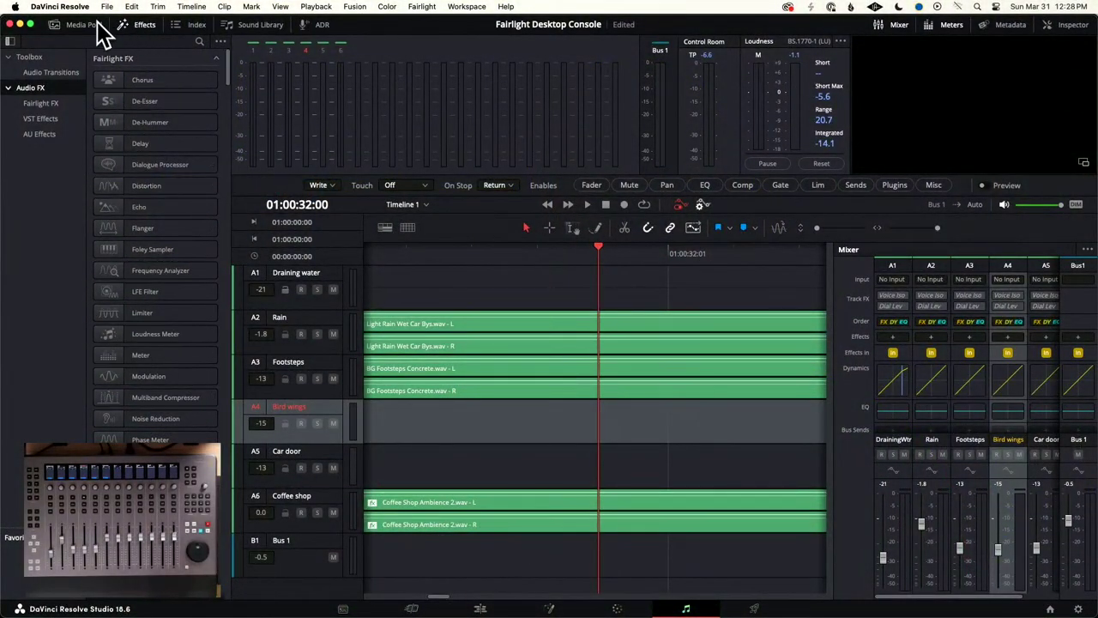
# Step: Close the effects library and open the Sound Library
pyautogui.click(131, 24)
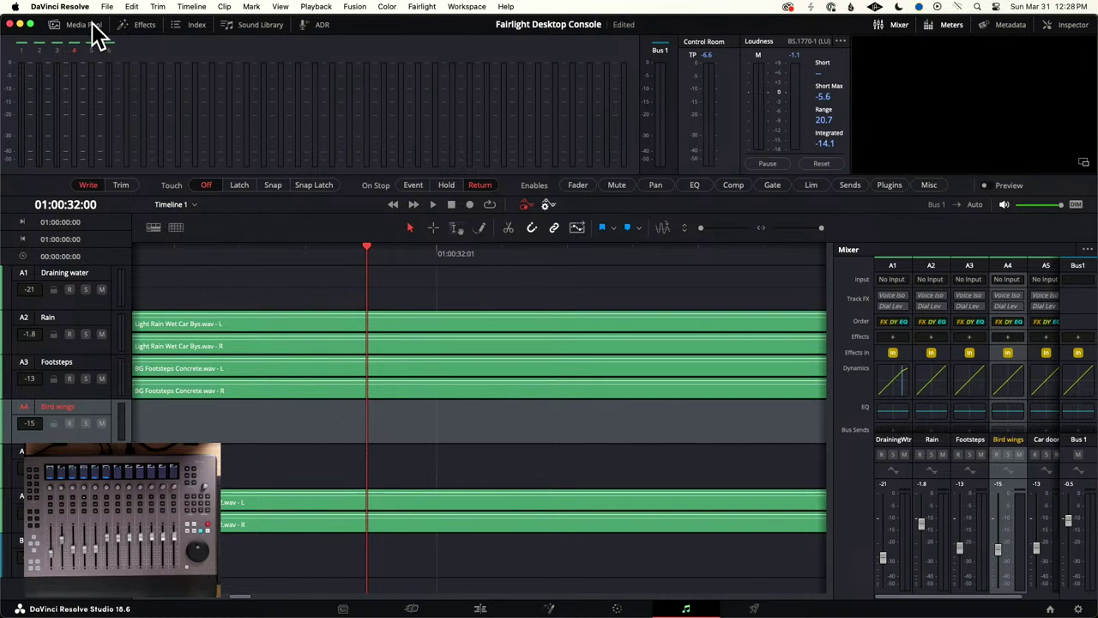
pyautogui.click(254, 29)
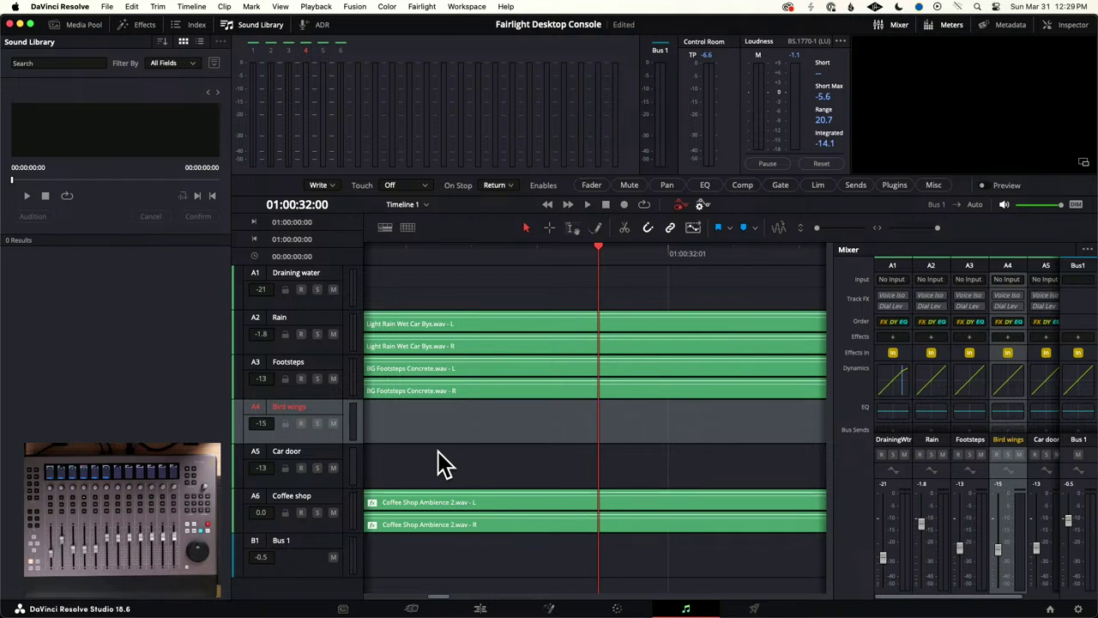
# Step: Place the playhead at the start of the Bird Wings Flapping clip, at 01:01:12:06, and magnify the timeline there
pyautogui.hotkey('shift', 'z')
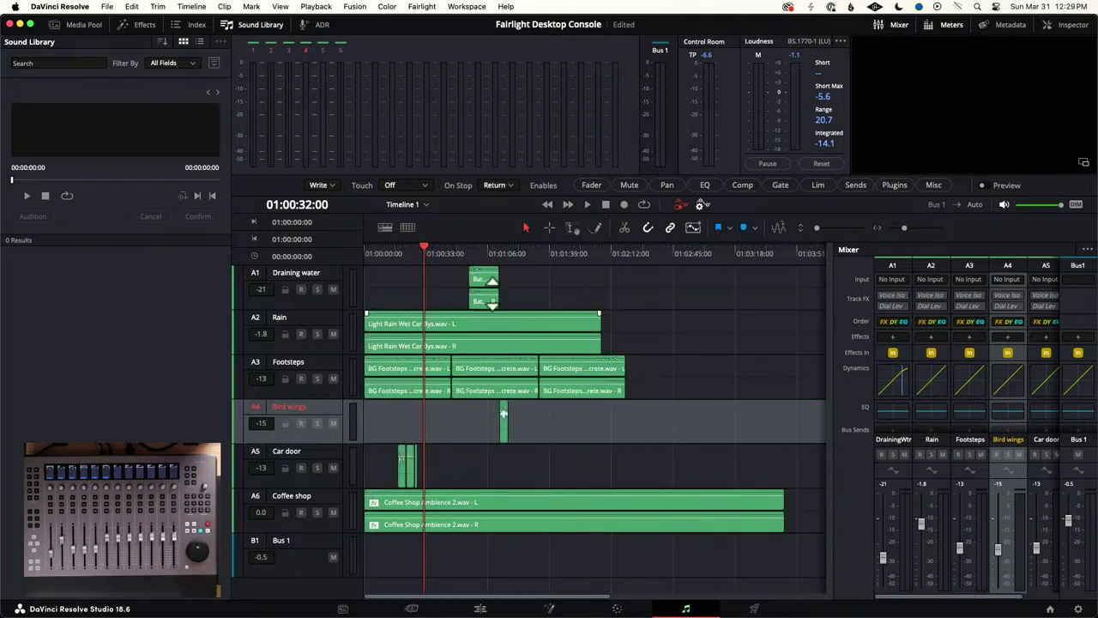
pyautogui.click(500, 253)
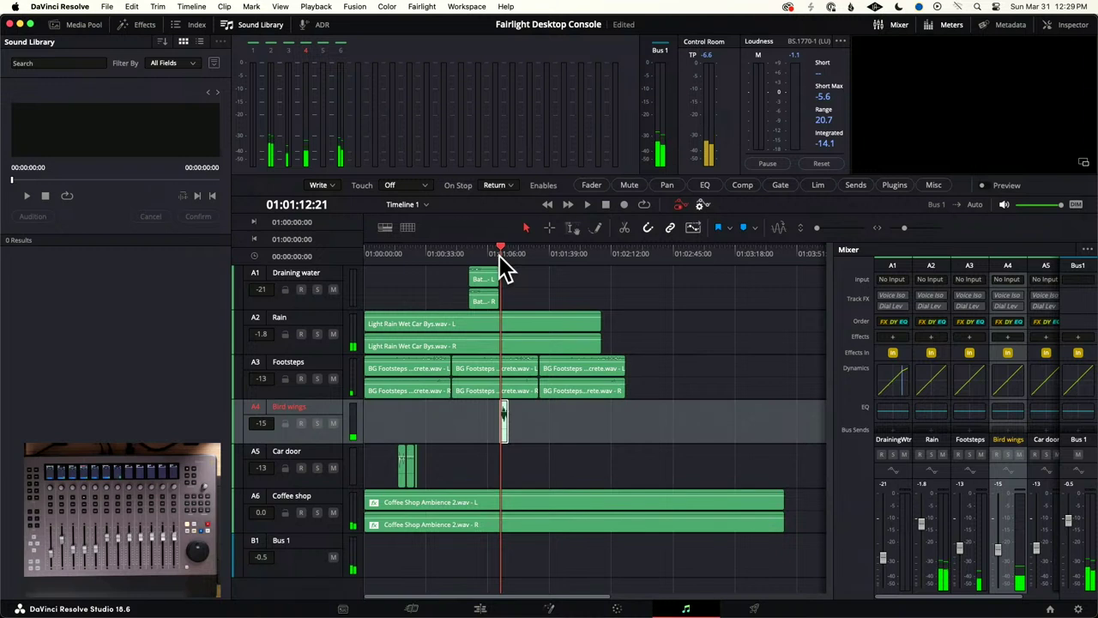
pyautogui.click(498, 255)
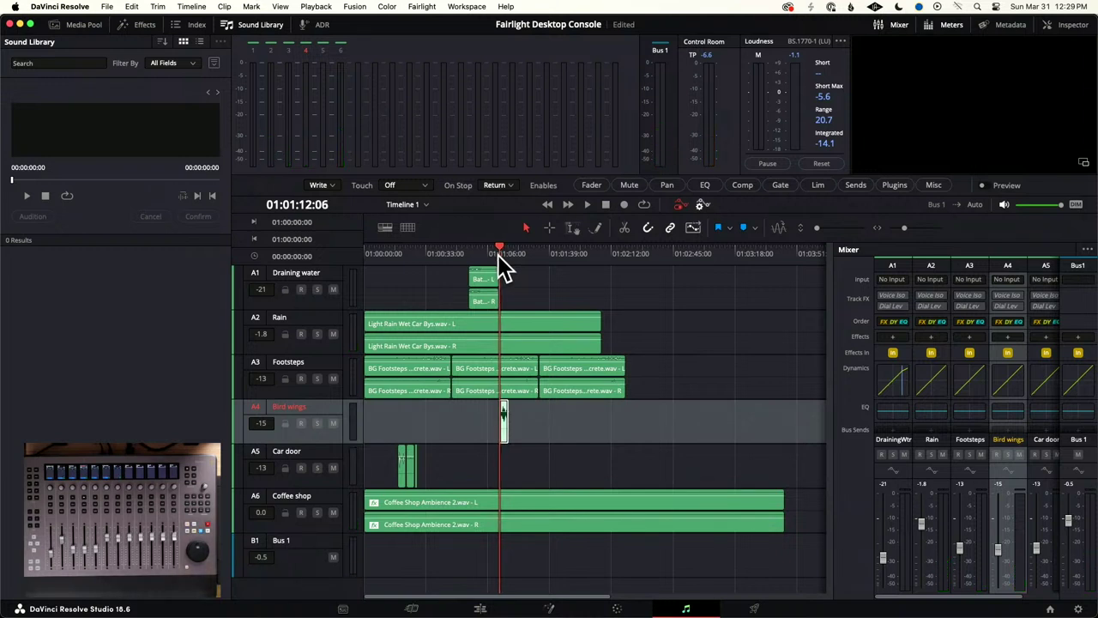
pyautogui.press('super+equal')
pyautogui.press('super+equal')
pyautogui.press('super+equal')
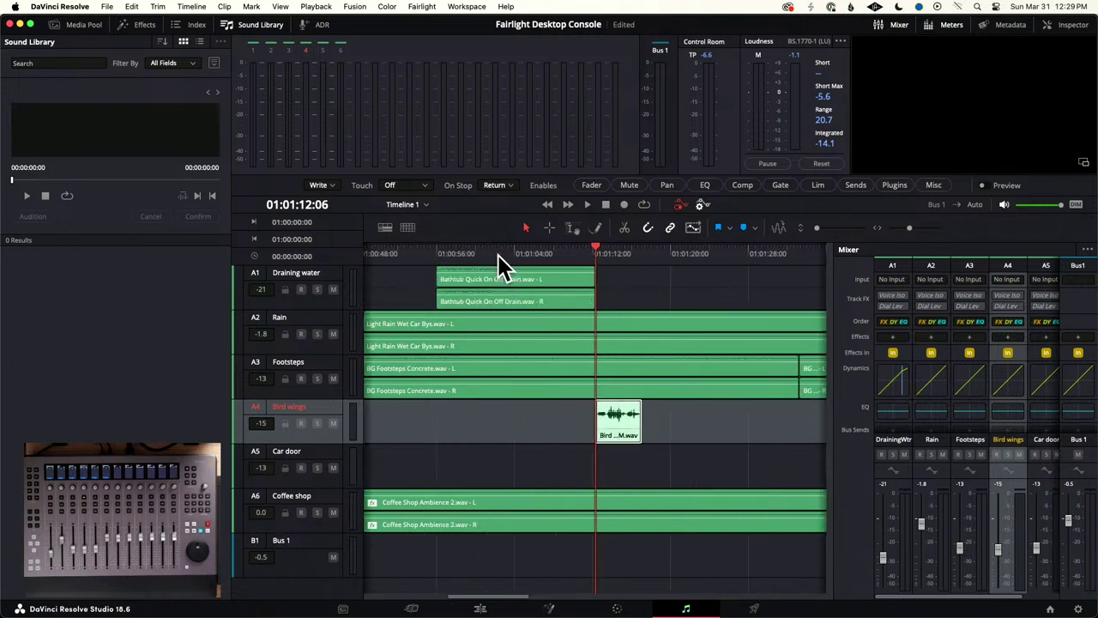
pyautogui.press('super+equal')
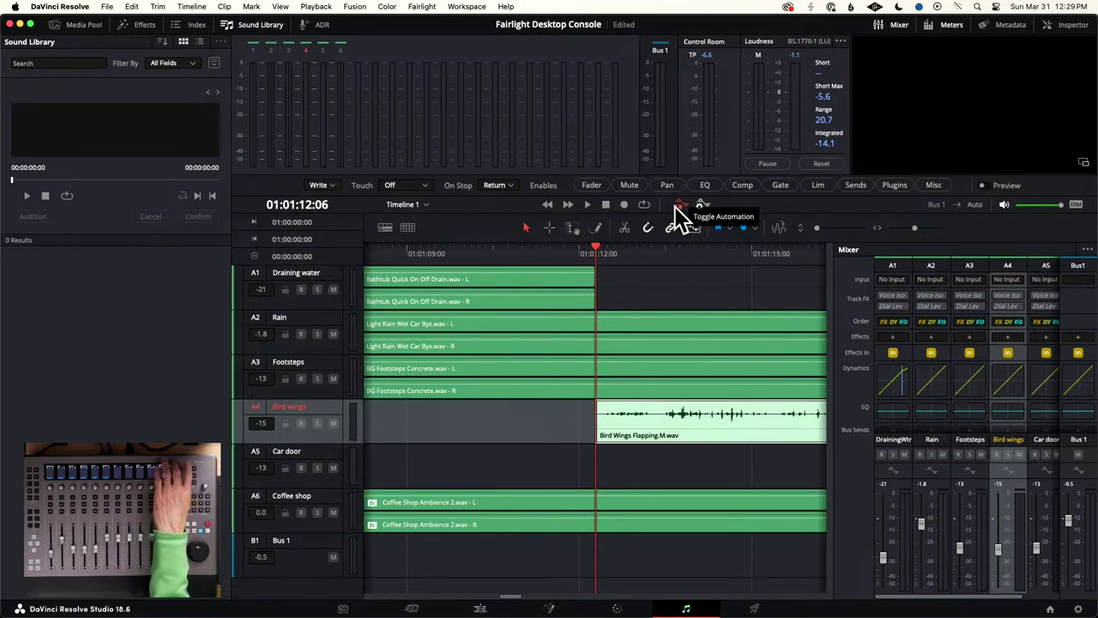
# Step: Enlarge the timeline tracks vertically and display the Fader Level automation curve on the Bird wings track
pyautogui.click(297, 432)
pyautogui.click(296, 440)
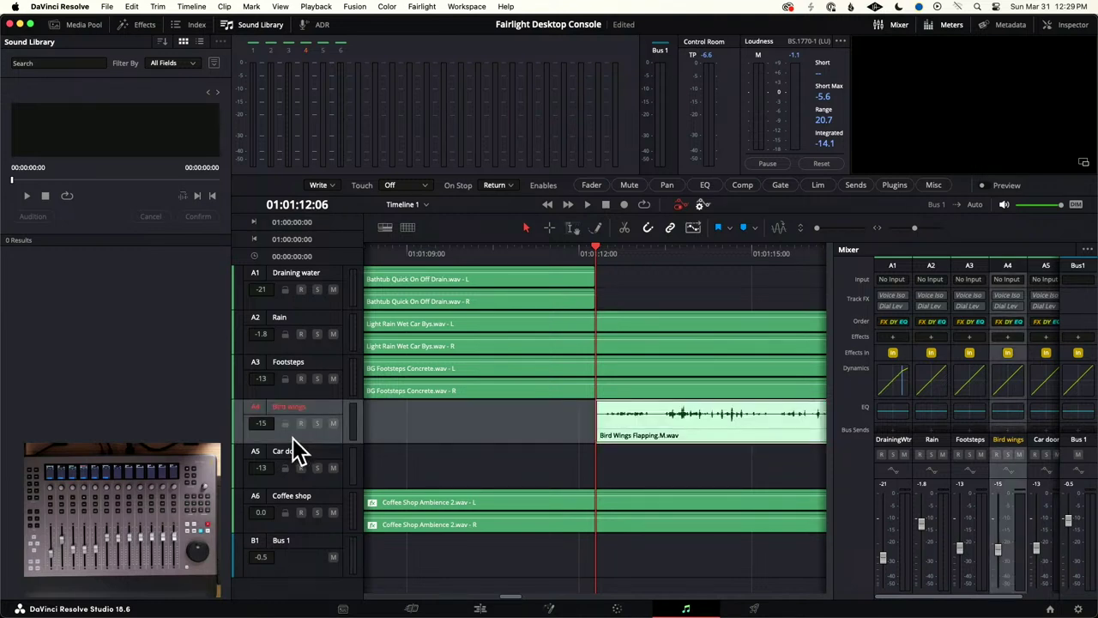
pyautogui.scroll(3, 296, 450)
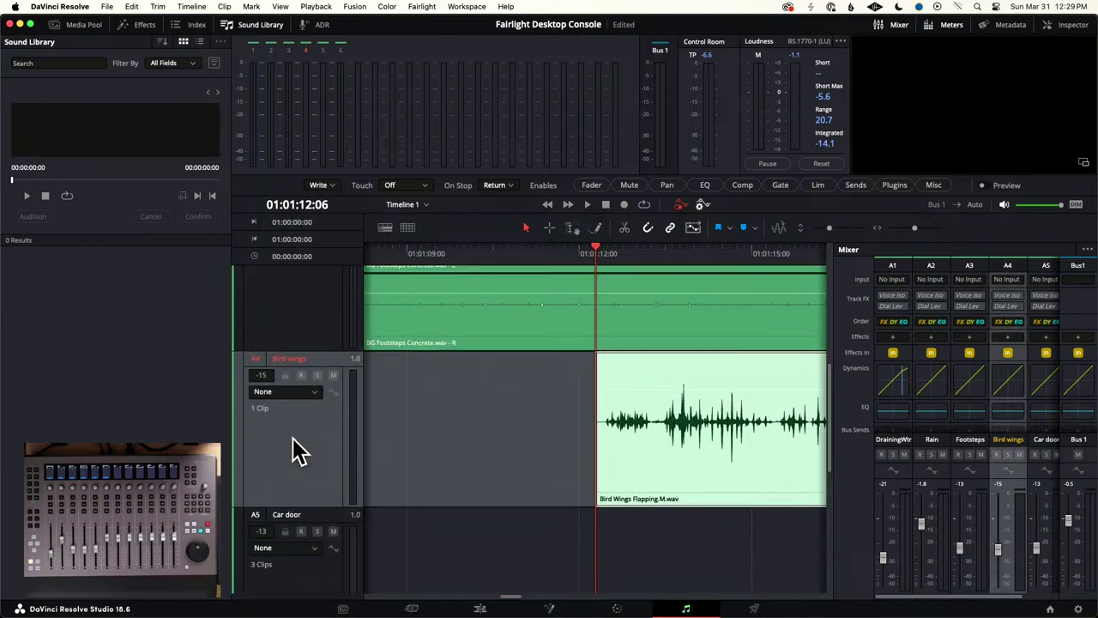
pyautogui.click(316, 392)
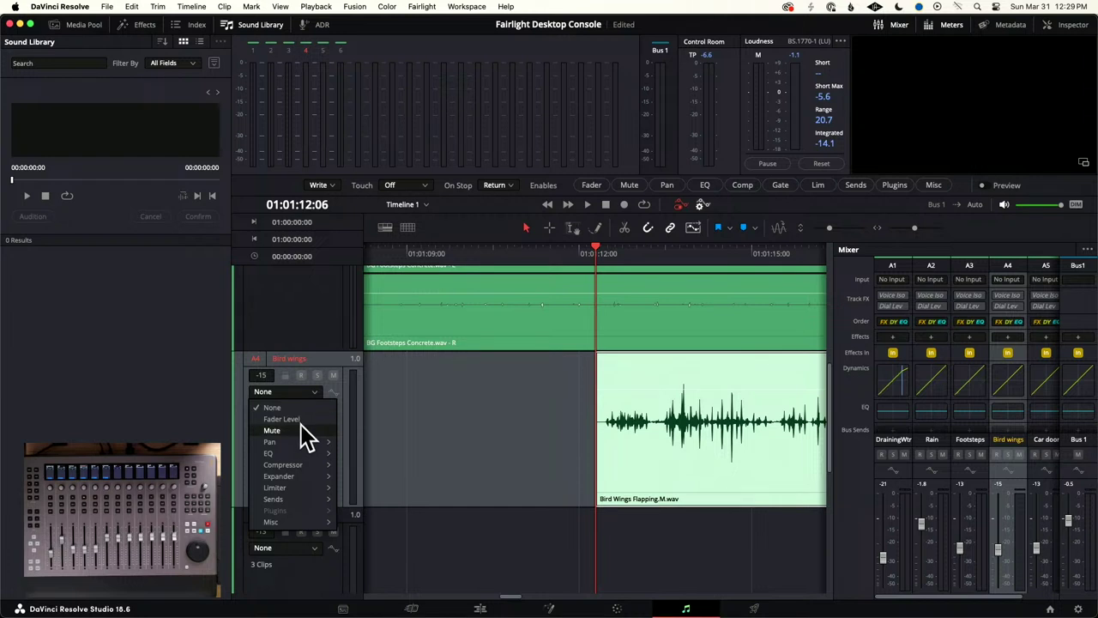
pyautogui.click(300, 418)
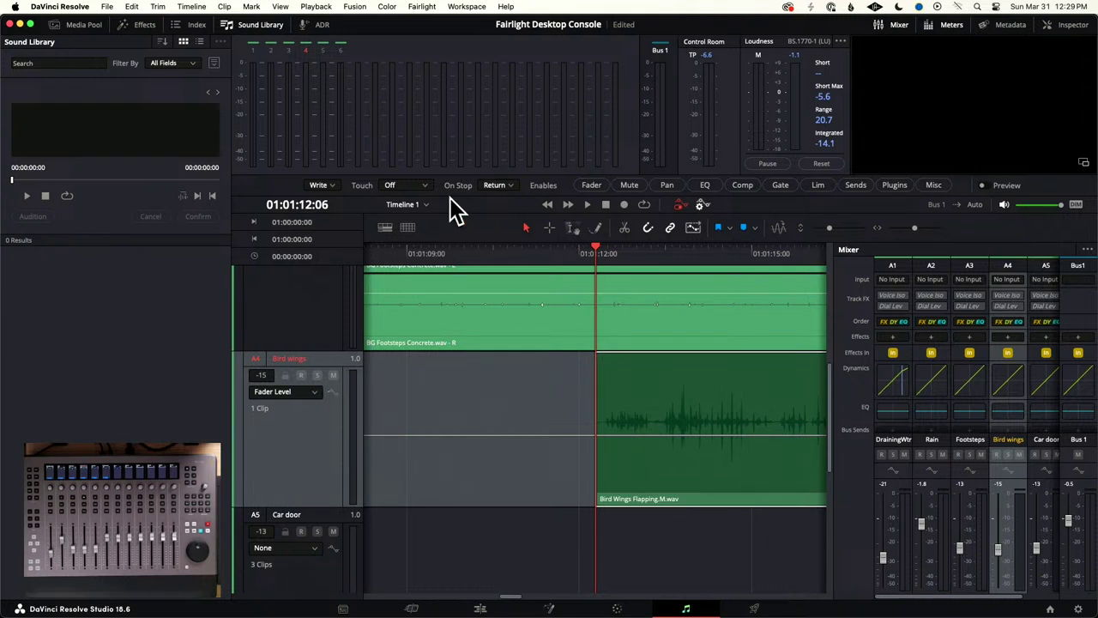
# Step: Configure the automation with Touch set to Latch and On Stop set to Hold, and enable it for Fader
pyautogui.click(331, 185)
pyautogui.click(332, 185)
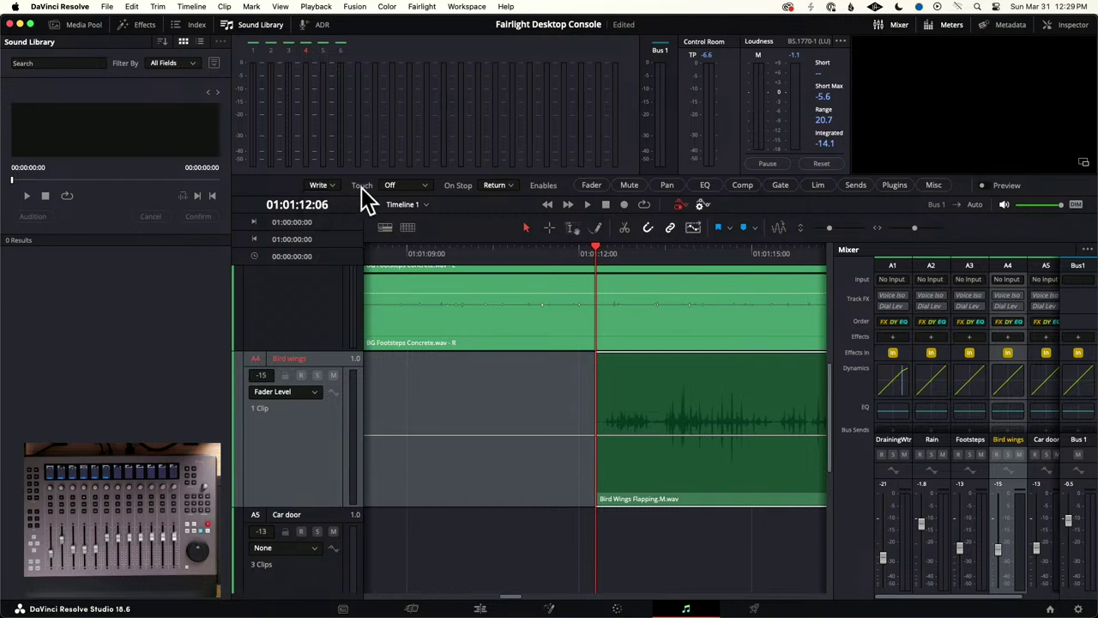
pyautogui.click(413, 188)
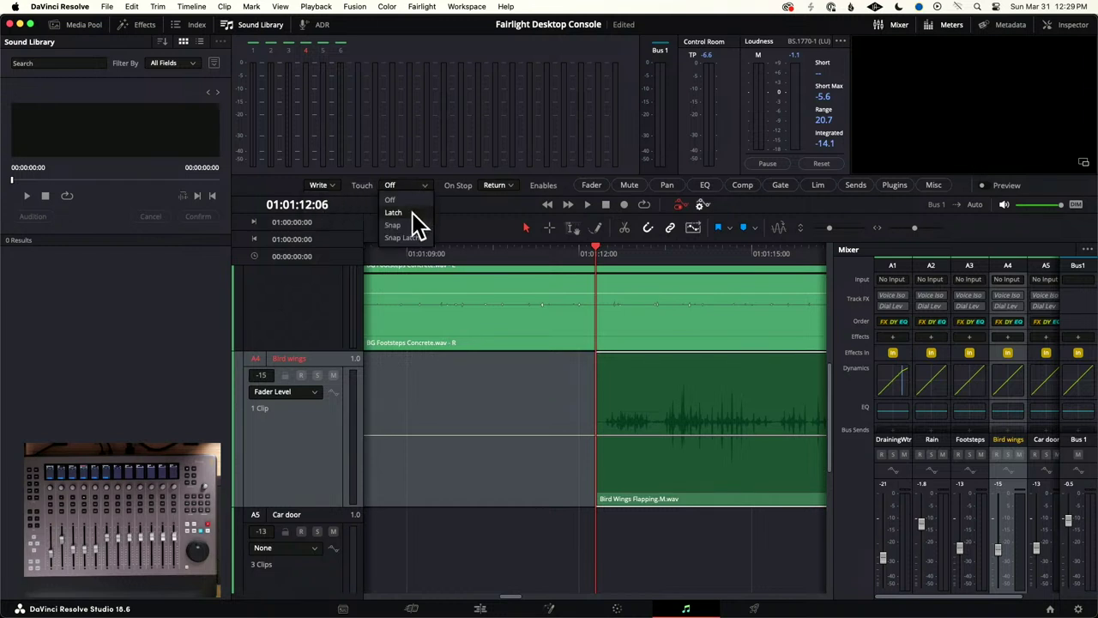
pyautogui.click(412, 212)
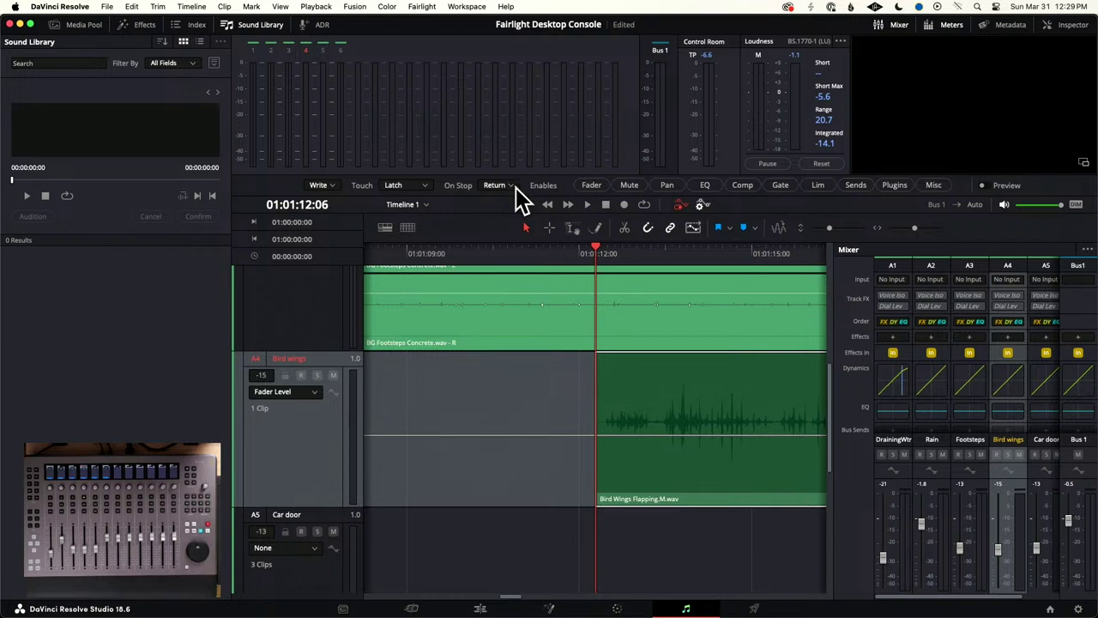
pyautogui.click(506, 186)
pyautogui.click(510, 225)
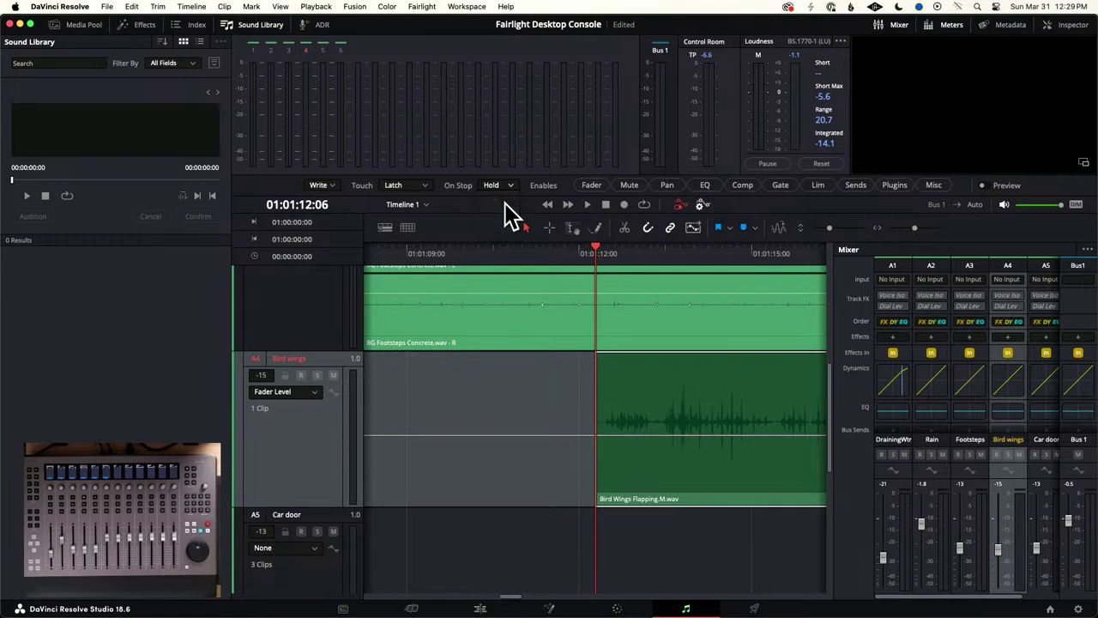
pyautogui.click(596, 187)
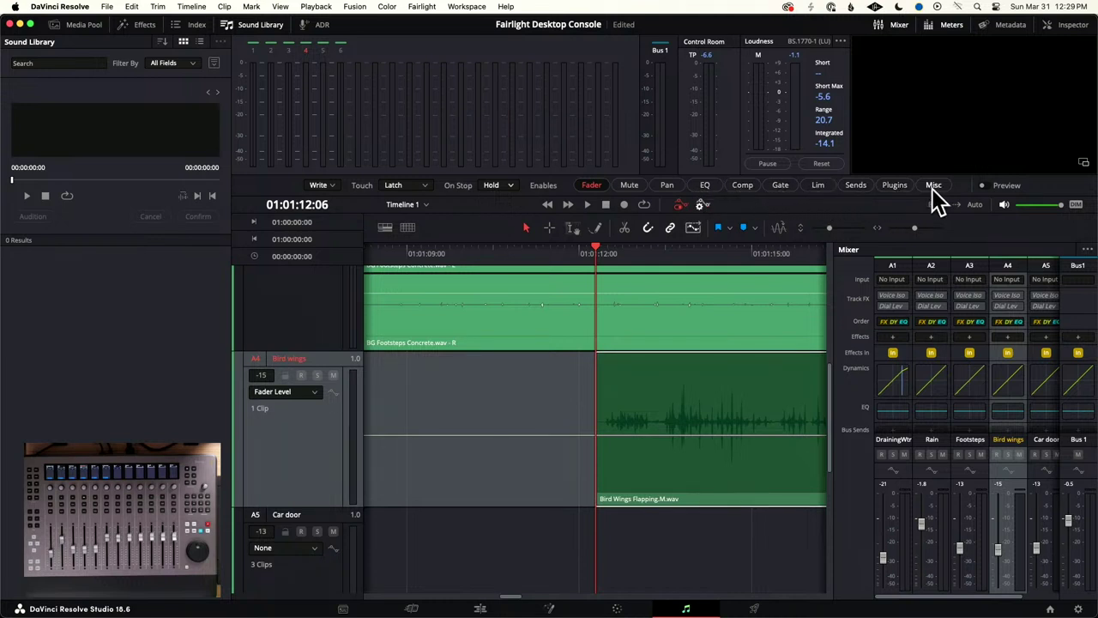
# Step: Arm automation on the Bird wings track, record fader moves during playback ending at -40, stop at 01:01:19:00, and save the project
pyautogui.click(333, 393)
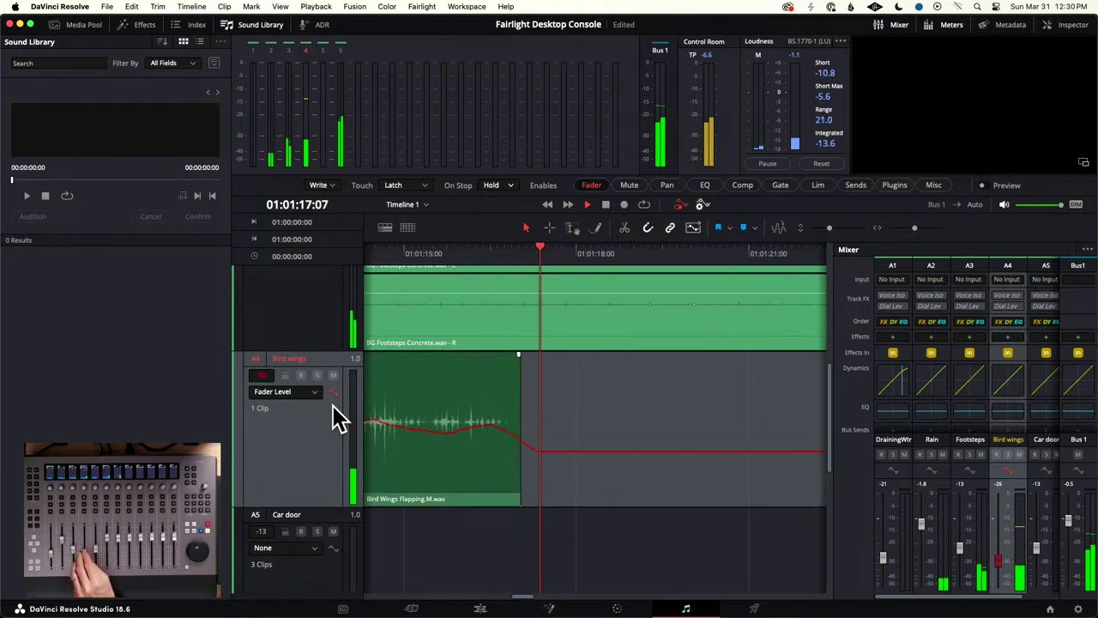
pyautogui.press('space')
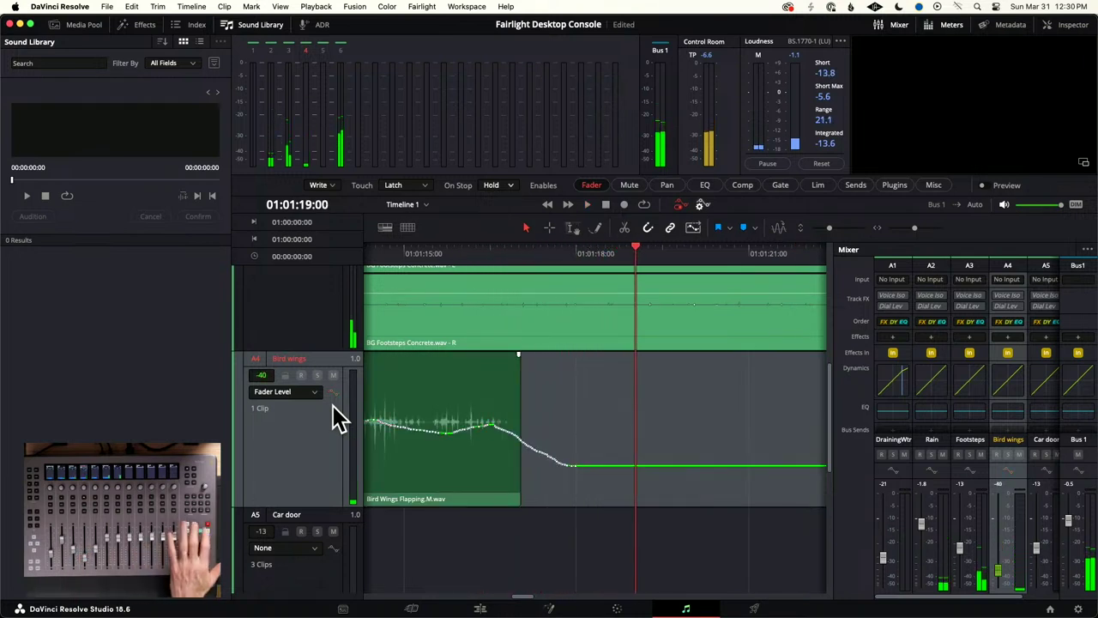
pyautogui.press('super+s')
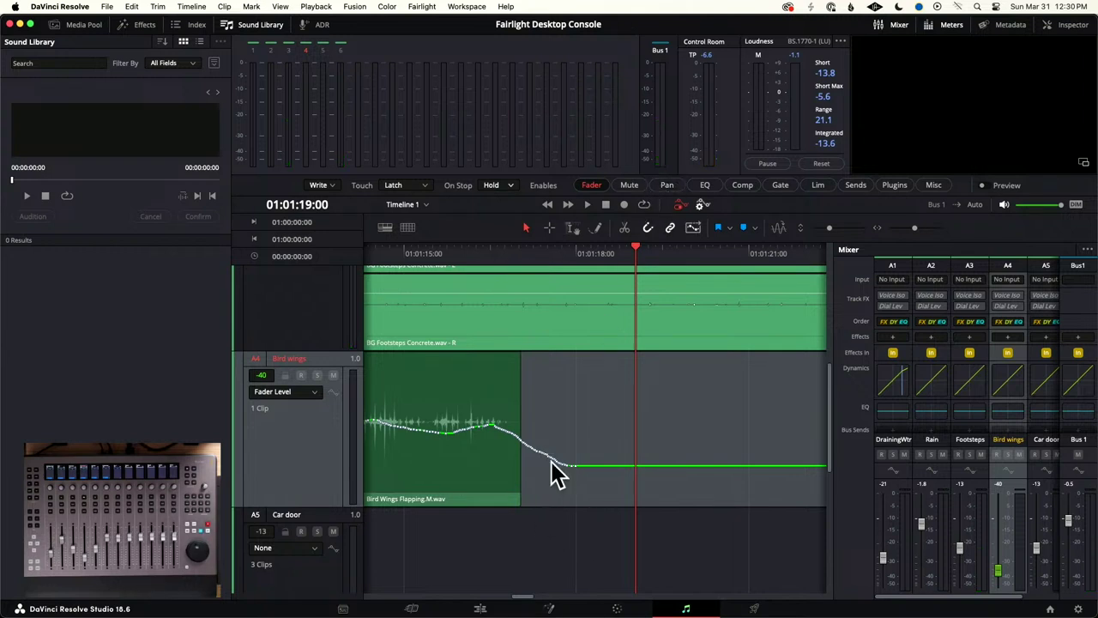
# Step: Overwrite the Bird wings fader automation with a flat level of -14 by recording a playback pass from 01:01:09:16 to 01:01:18:01
pyautogui.scroll(-5, 554, 470)
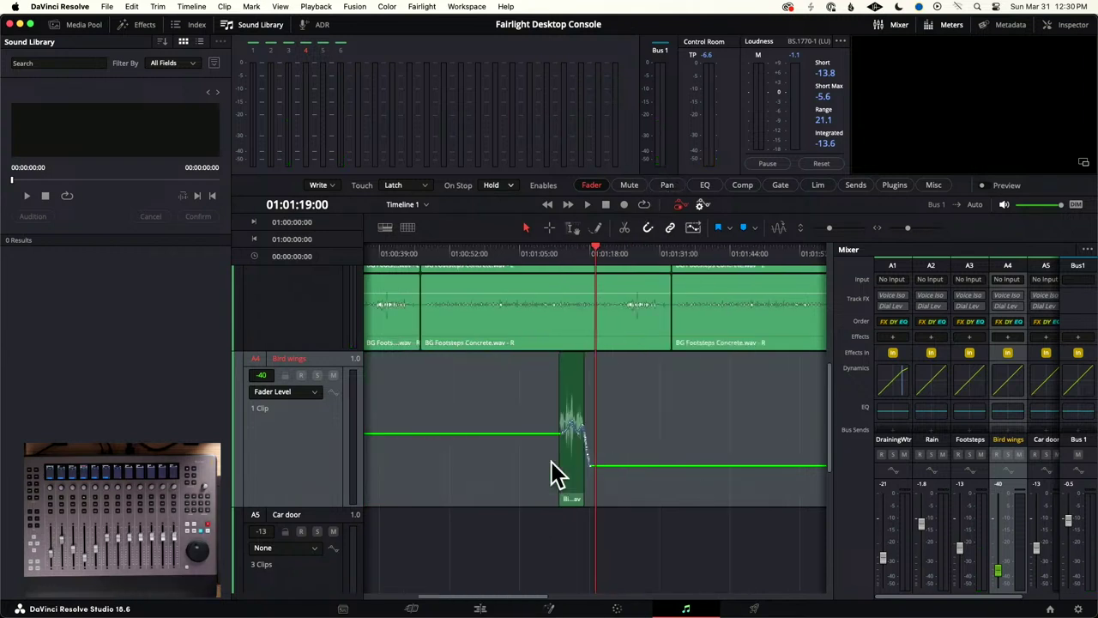
pyautogui.scroll(5, 551, 463)
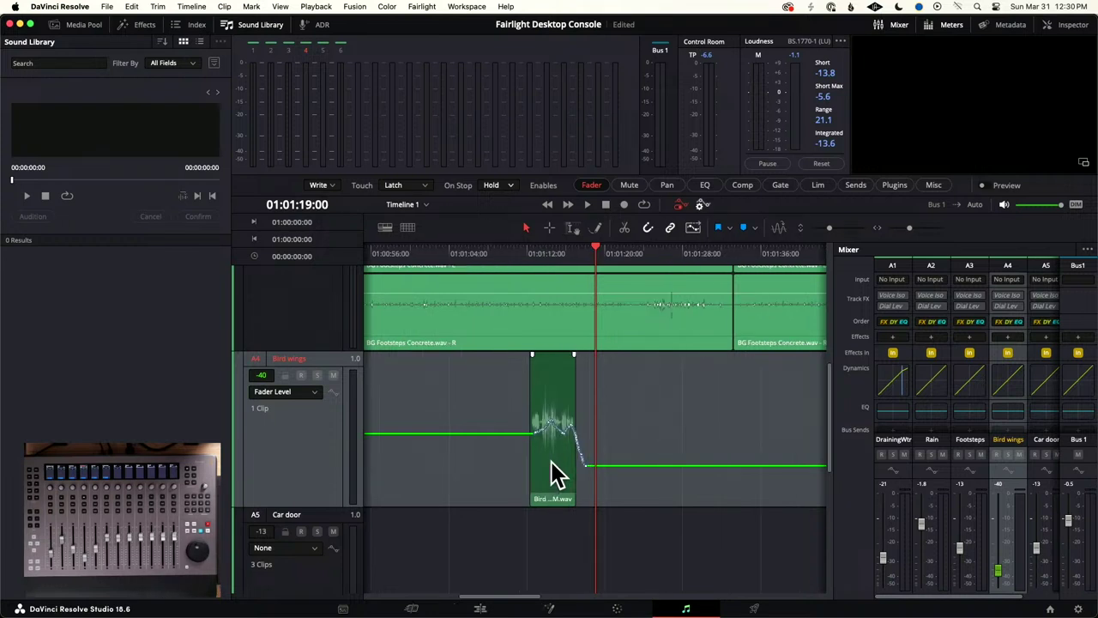
pyautogui.scroll(-3, 551, 461)
pyautogui.scroll(3, 551, 461)
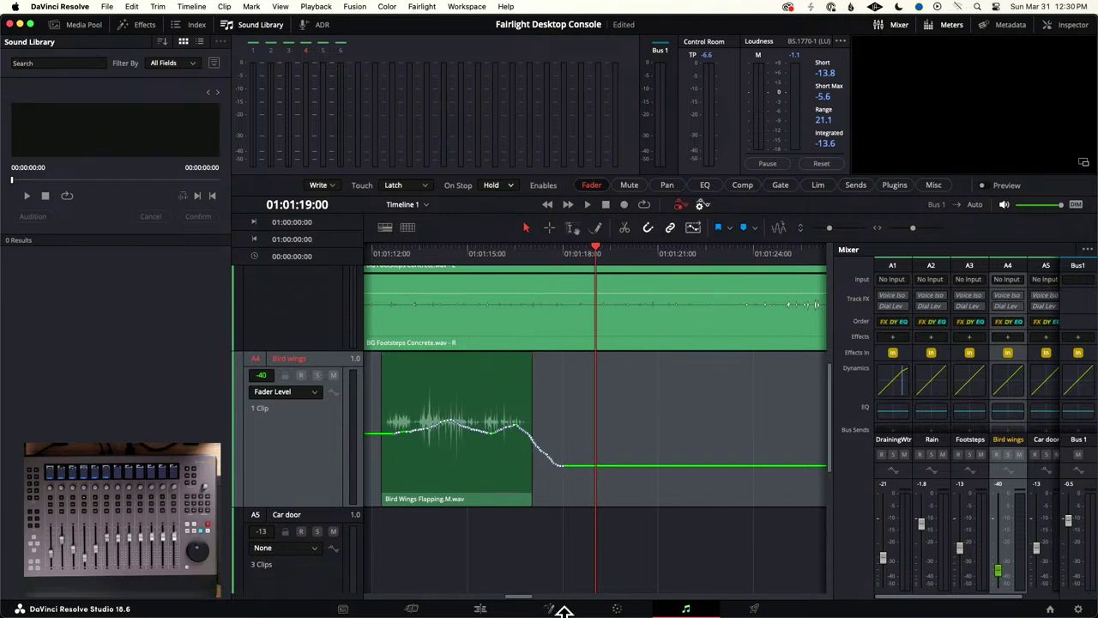
pyautogui.moveTo(523, 599); pyautogui.dragTo(511, 599)
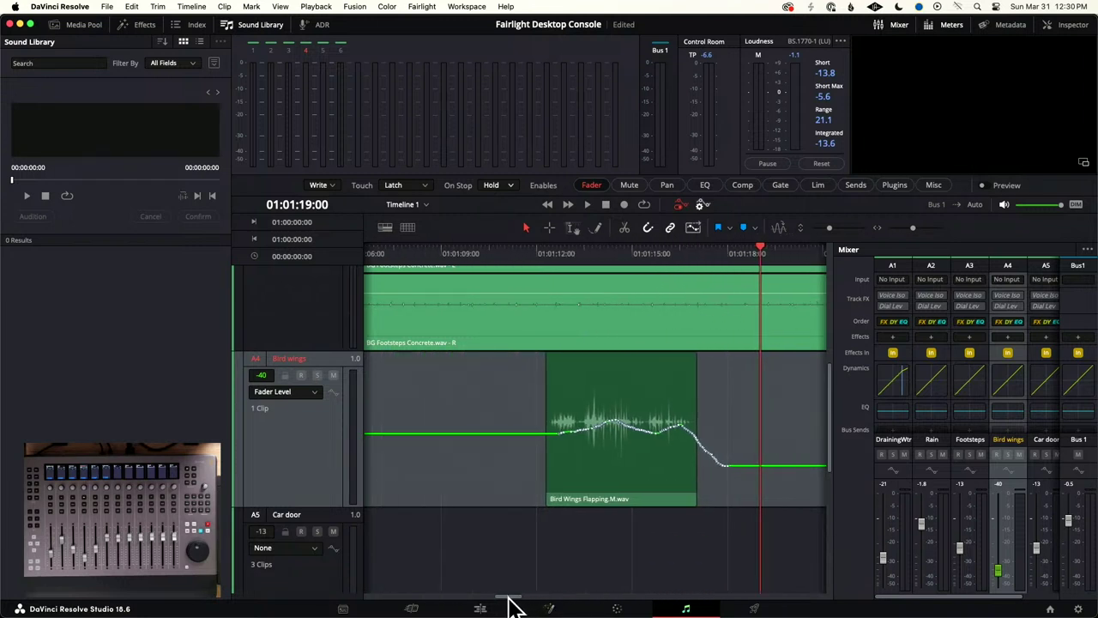
pyautogui.click(463, 253)
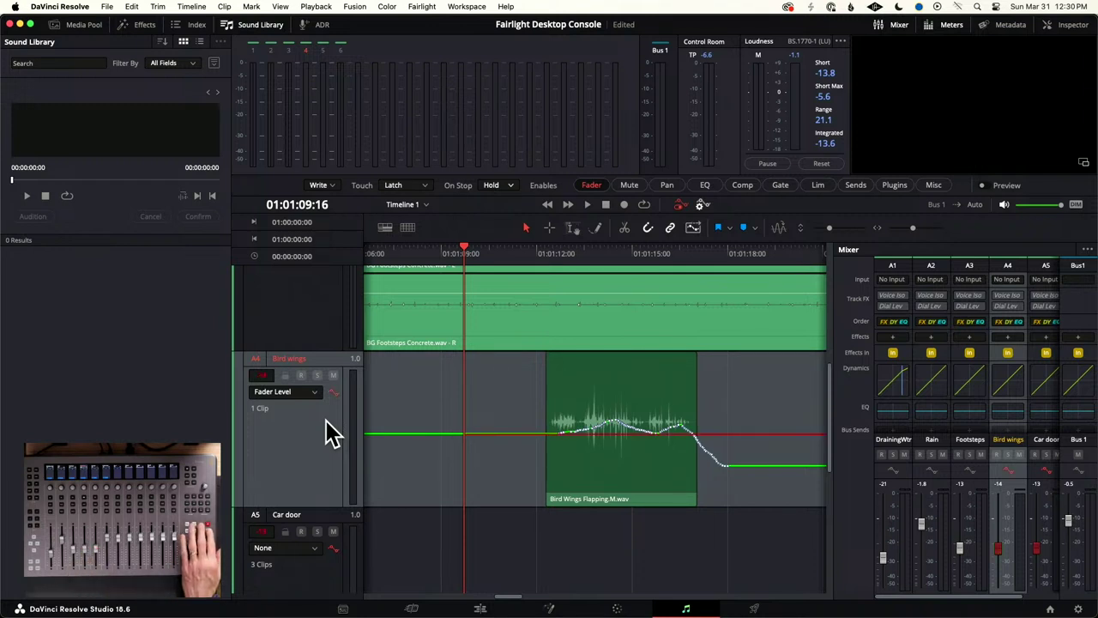
pyautogui.press('space')
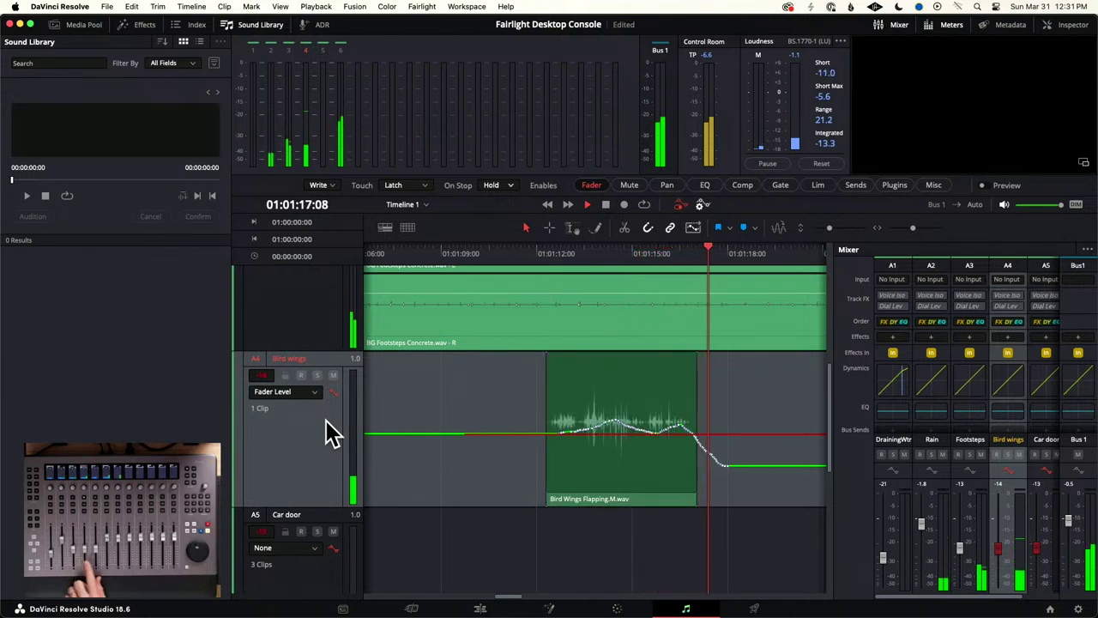
pyautogui.press('space')
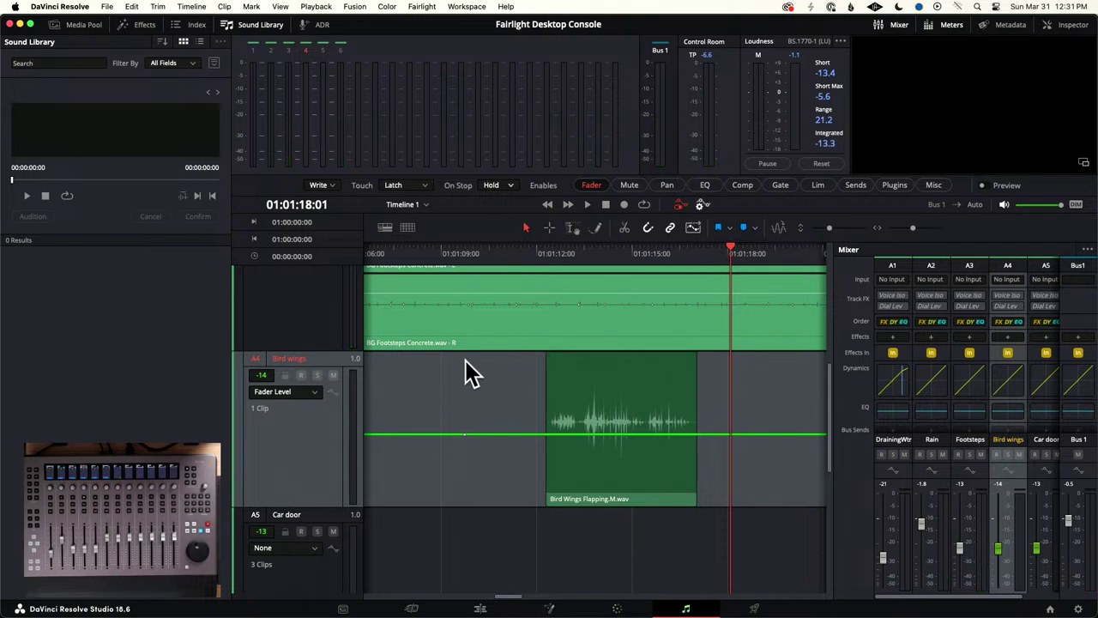
# Step: Return the playhead to 01:01:11:04, ahead of the Bird wings clip, and view the automation mode choices, leaving Write selected
pyautogui.click(511, 247)
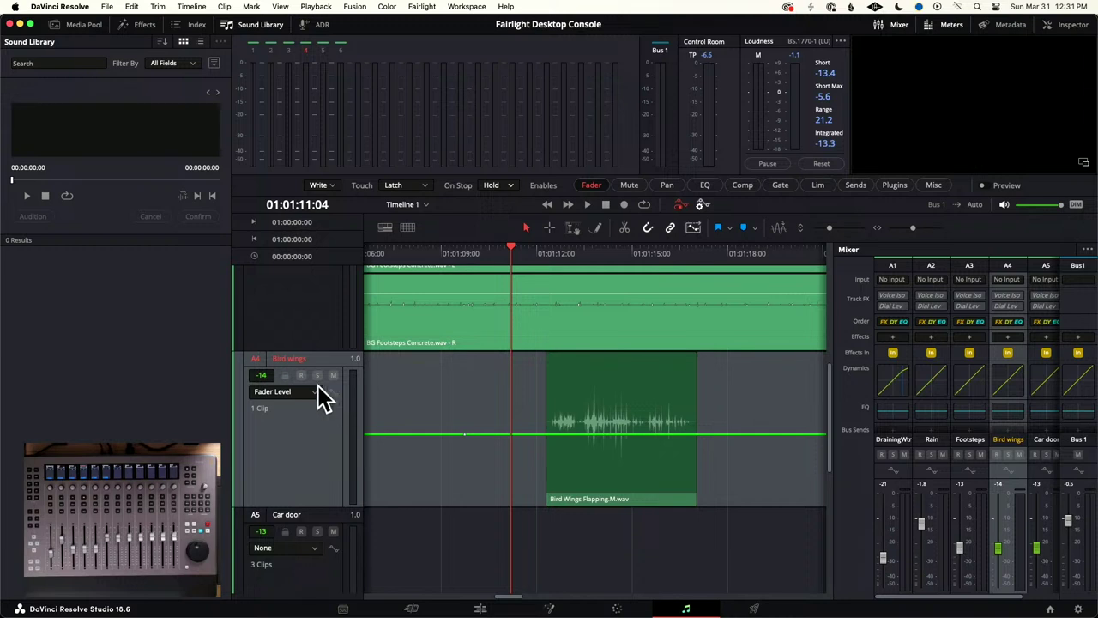
pyautogui.click(330, 187)
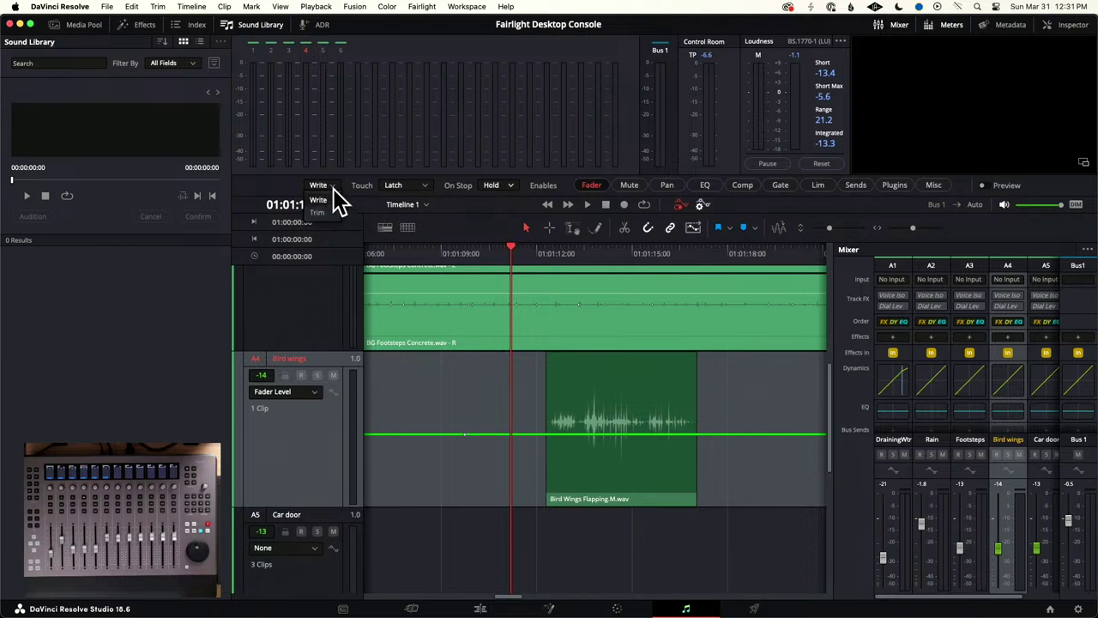
pyautogui.click(331, 190)
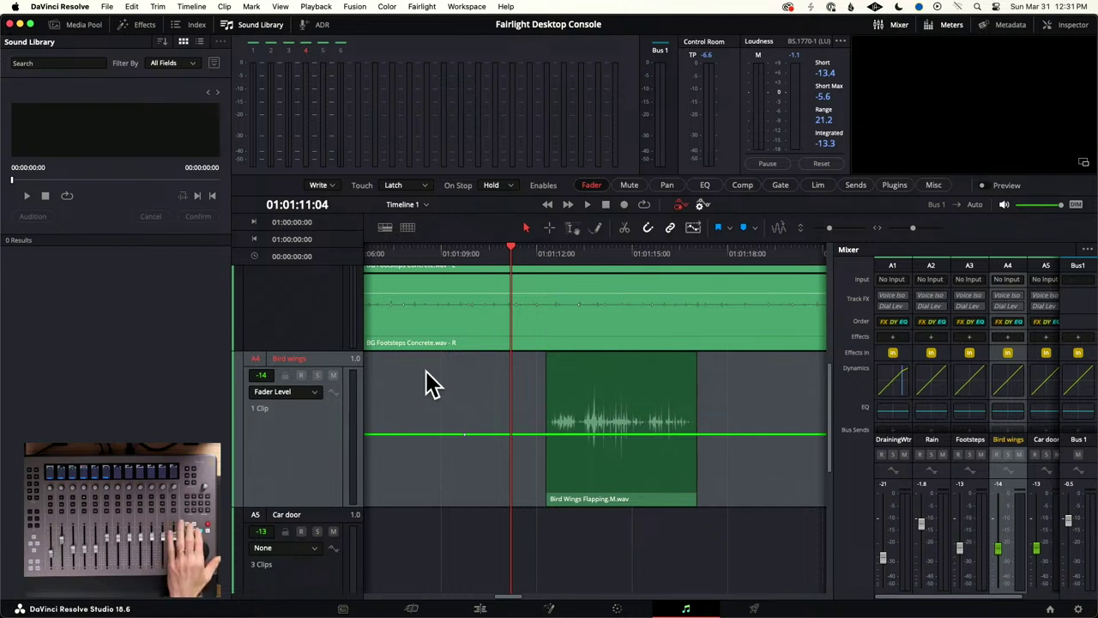
# Step: Play through the Bird wings clip, and record new fader moves over it from 01:01:11:07 to 01:01:18:03, ending at -46
pyautogui.press('space')
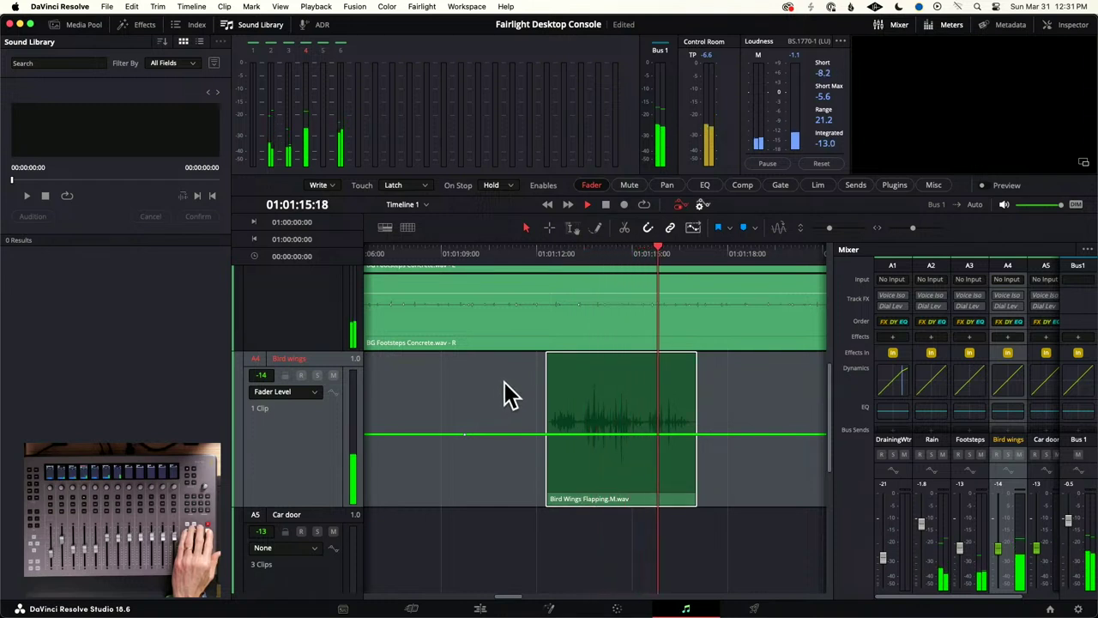
pyautogui.press('space')
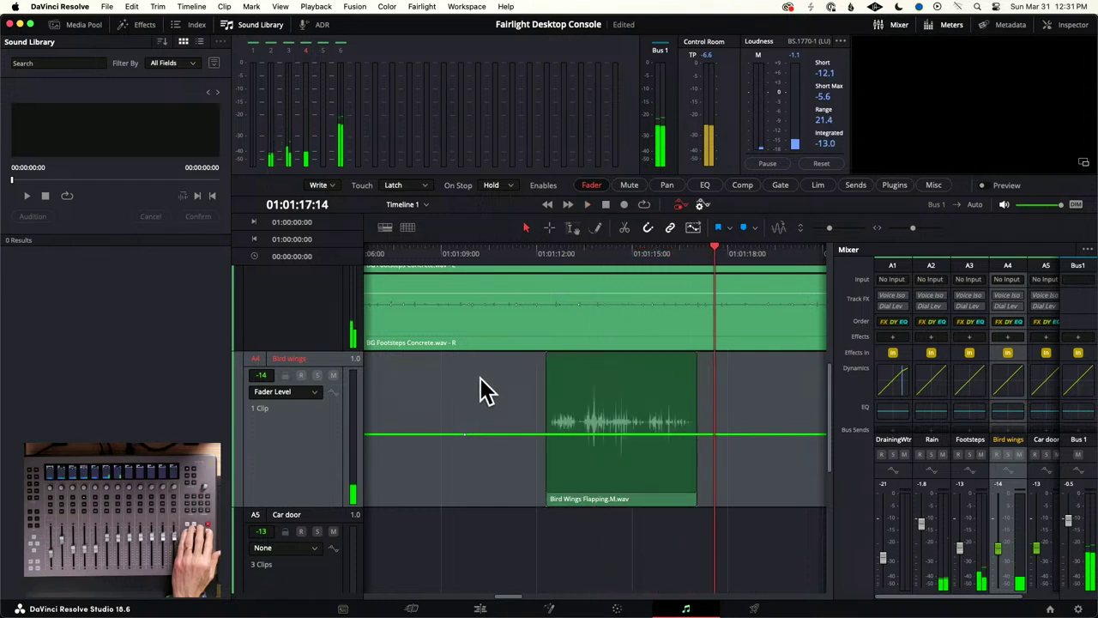
pyautogui.click(516, 249)
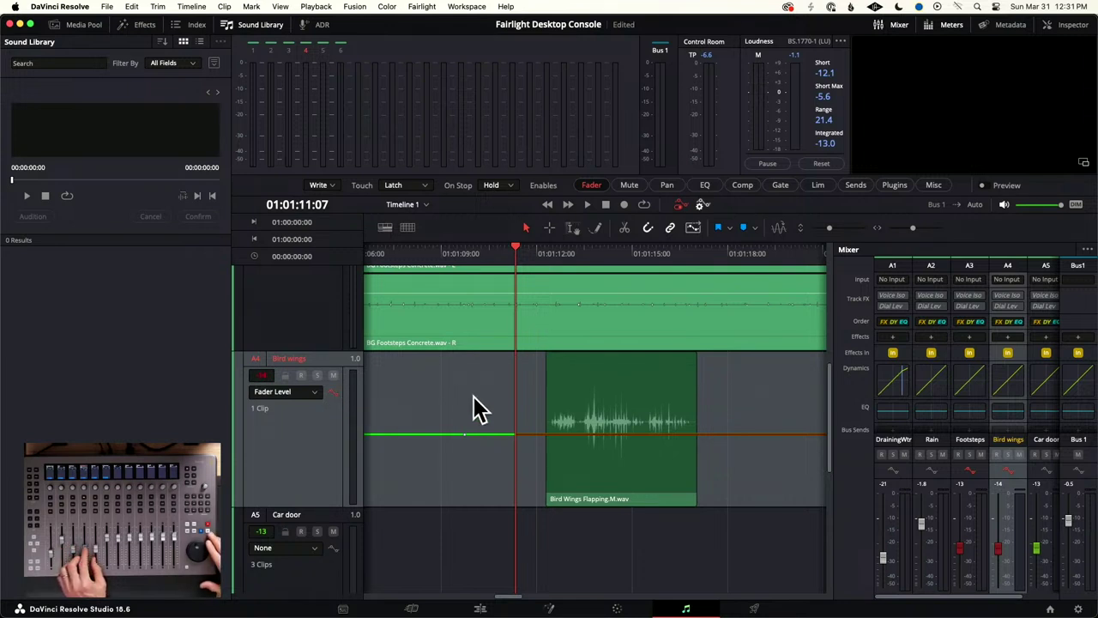
pyautogui.press('space')
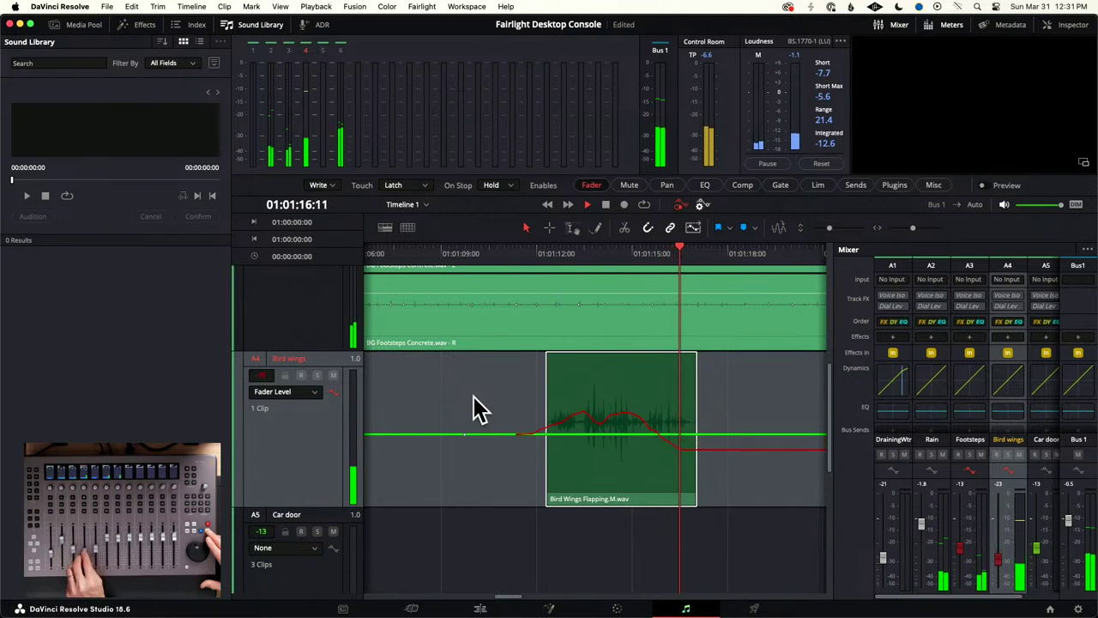
pyautogui.press('space')
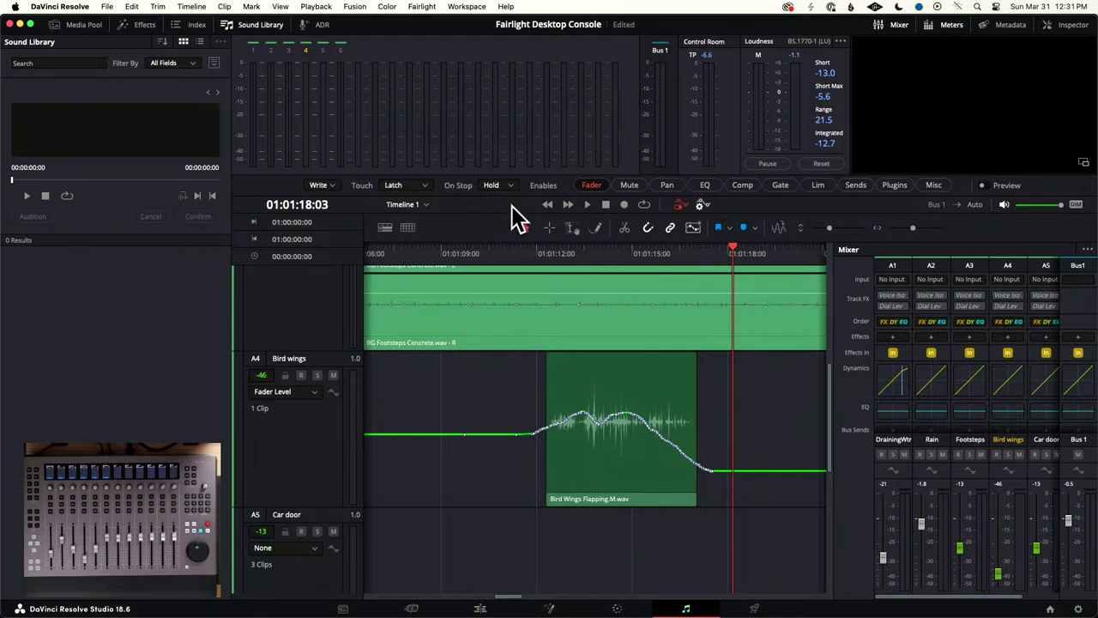
# Step: View the Bird wings track's automation curve choices, leaving Fader Level selected, and select the track
pyautogui.click(314, 397)
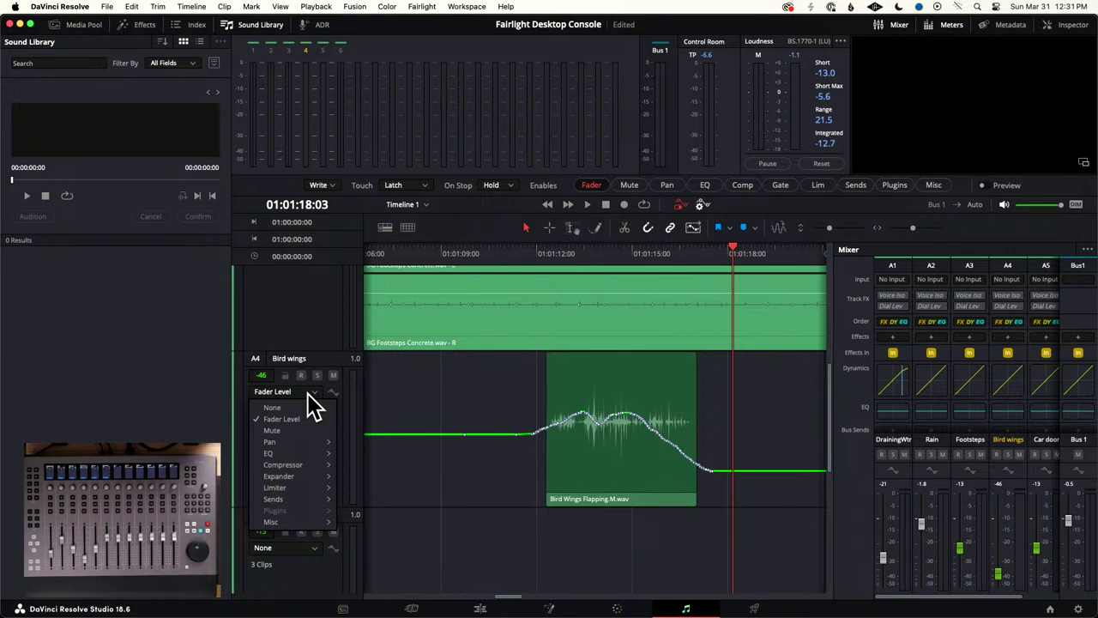
pyautogui.click(307, 393)
pyautogui.click(313, 444)
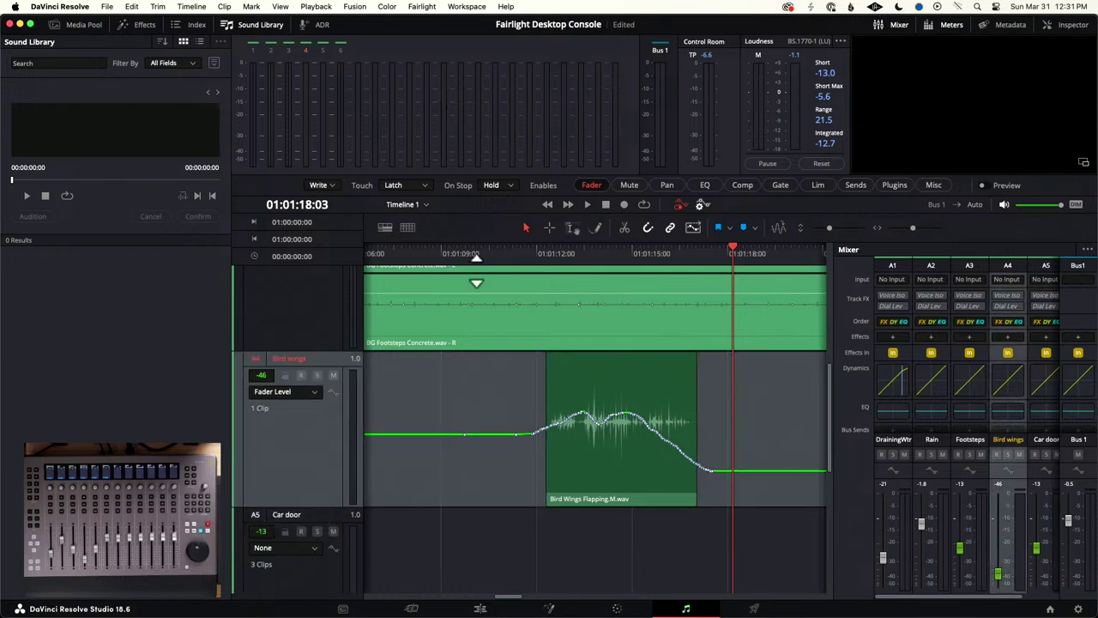
# Step: Record a Latch pass from 01:01:11:03 to 01:01:19:00 that holds the Bird wings fader at -8.4 from mid-clip, and save the project
pyautogui.click(509, 250)
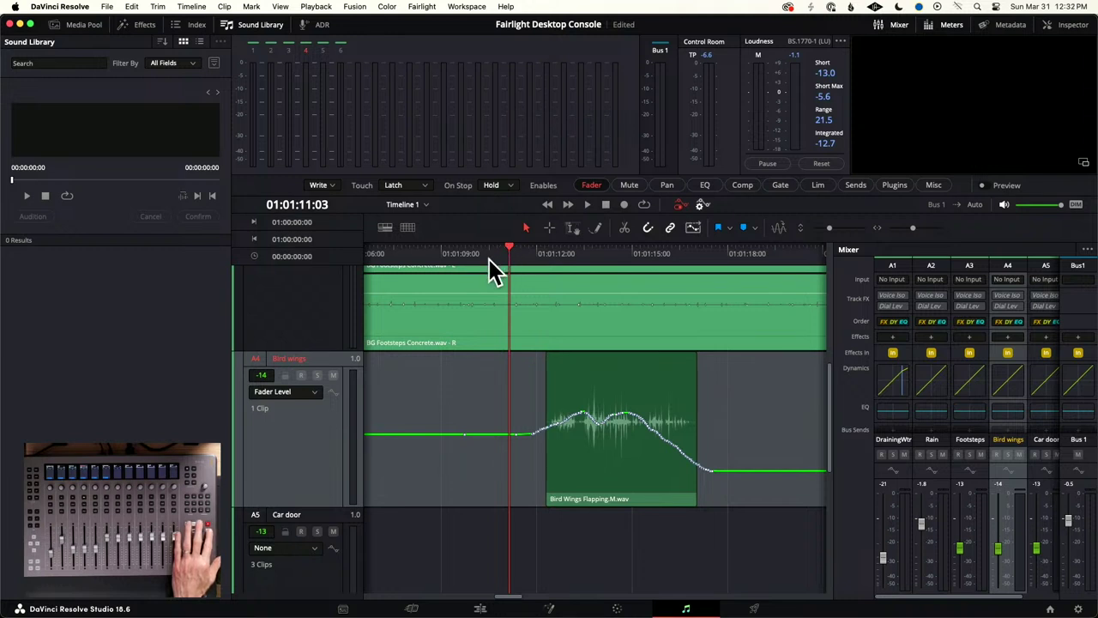
pyautogui.press('space')
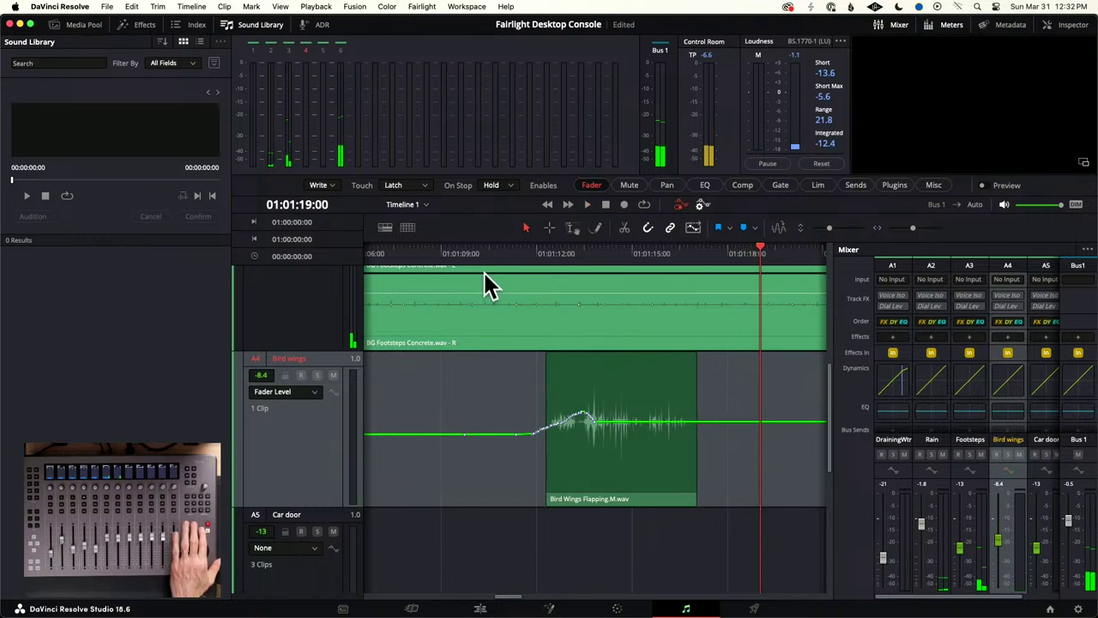
pyautogui.press('super+s')
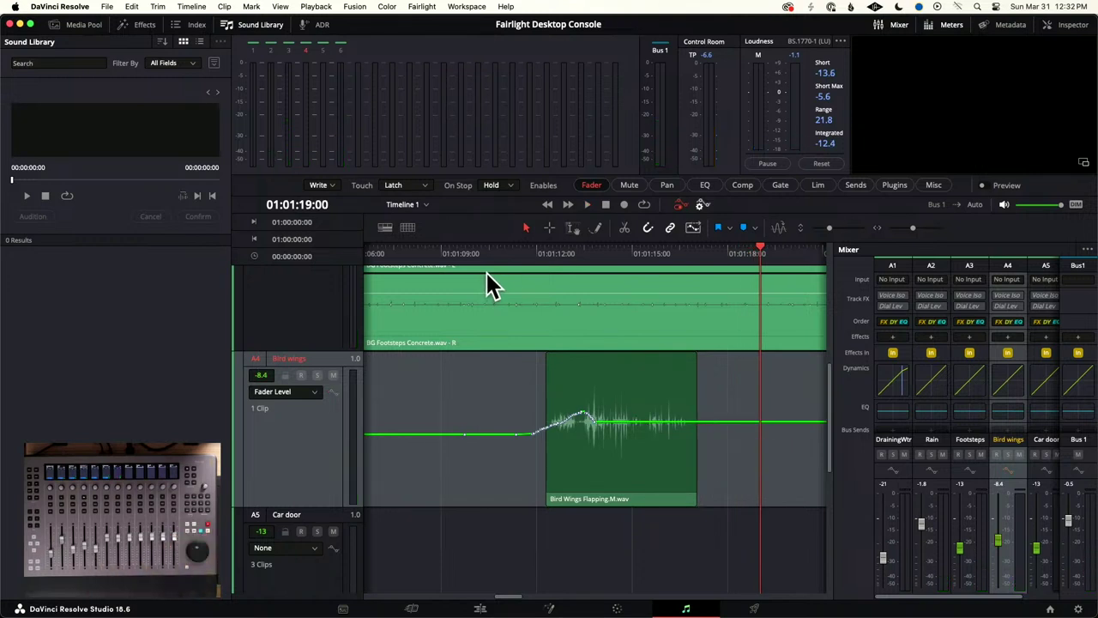
# Step: Set the automation's Touch to Off and record new Bird wings fader moves from 01:01:11:00 to 01:01:18:18, ending at -30
pyautogui.click(415, 200)
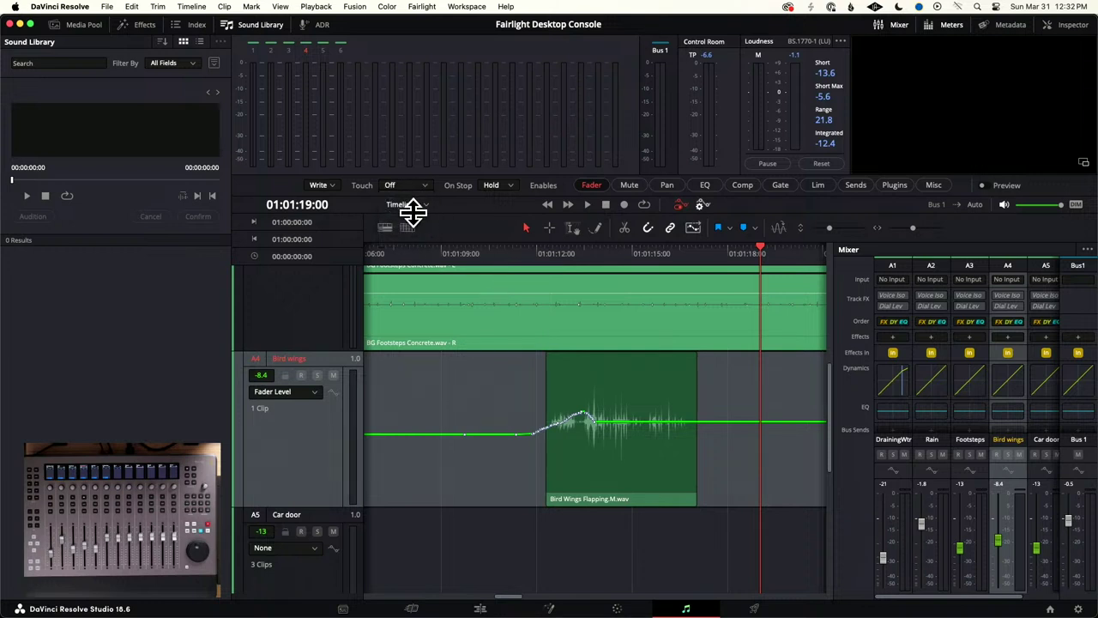
pyautogui.click(505, 258)
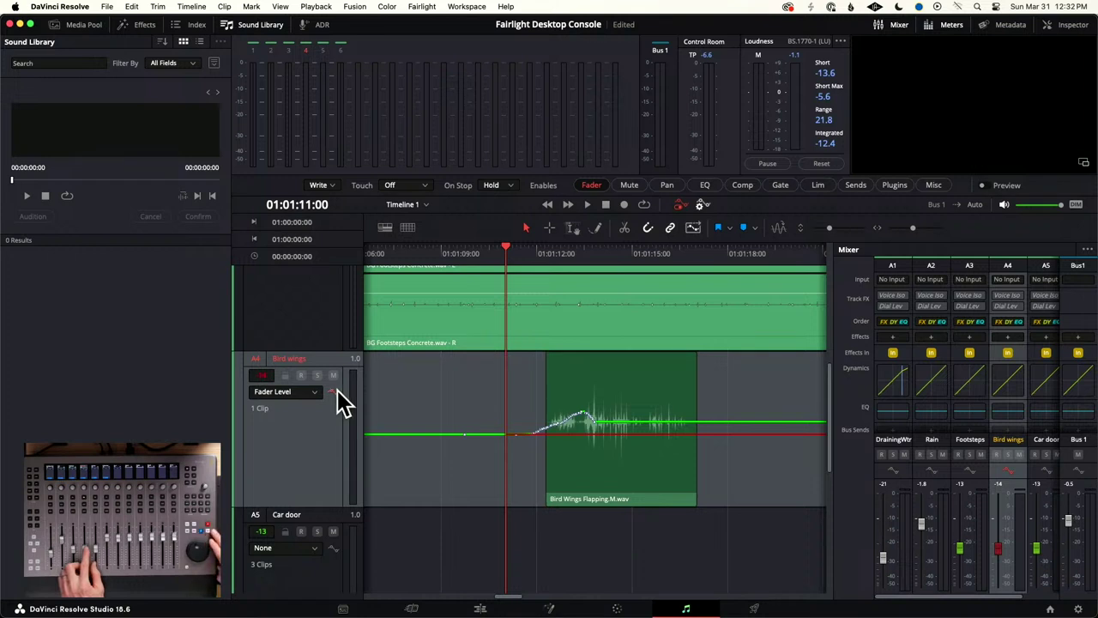
pyautogui.press('space')
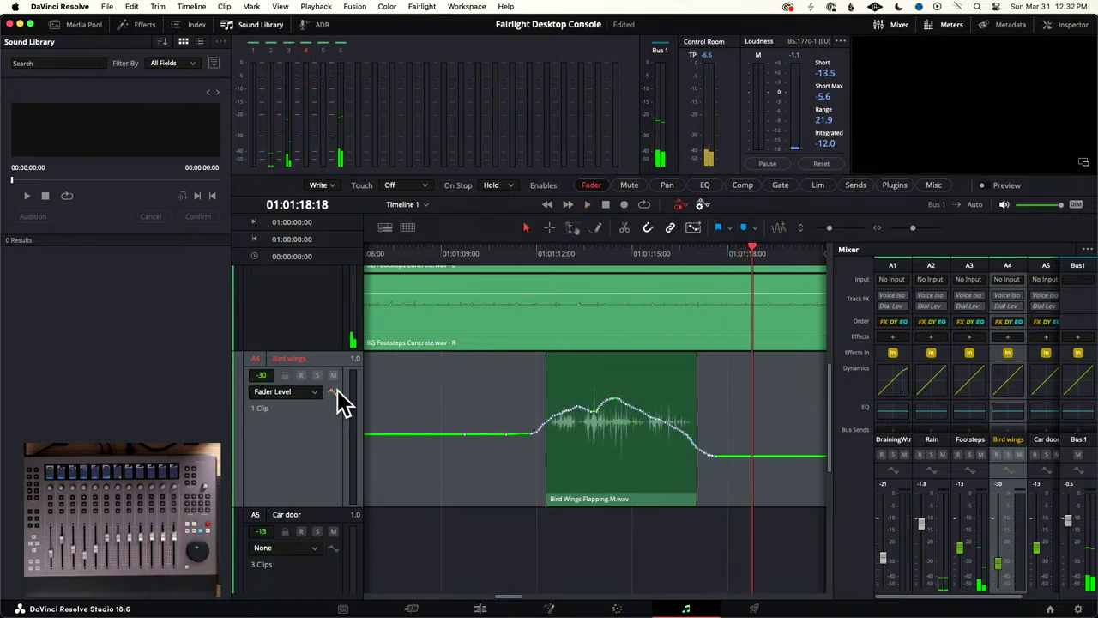
# Step: Play back the Bird wings fader automation from 01:01:10:11 to 01:01:18:18, and shrink the track heights until all tracks fit the timeline
pyautogui.click(489, 252)
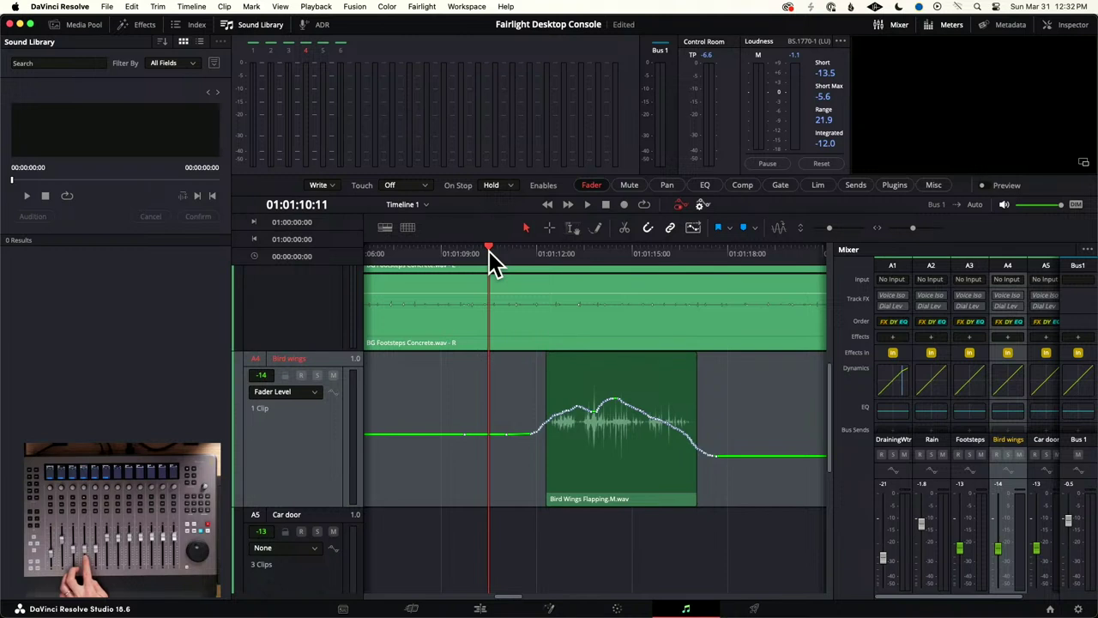
pyautogui.press('space')
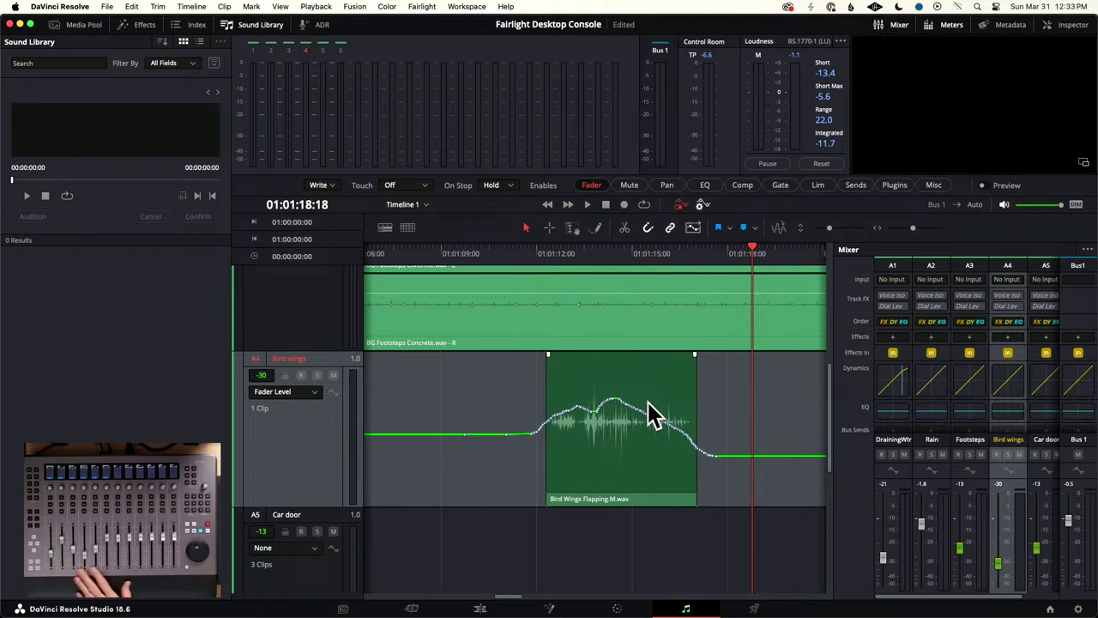
pyautogui.scroll(-2, 646, 403)
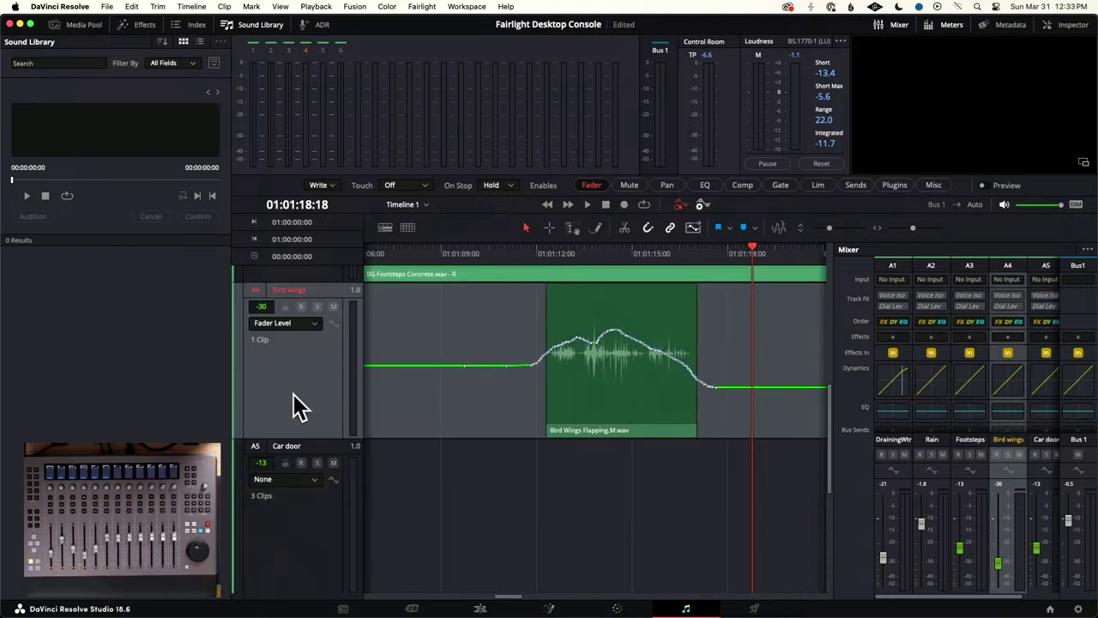
pyautogui.scroll(-5, 300, 403)
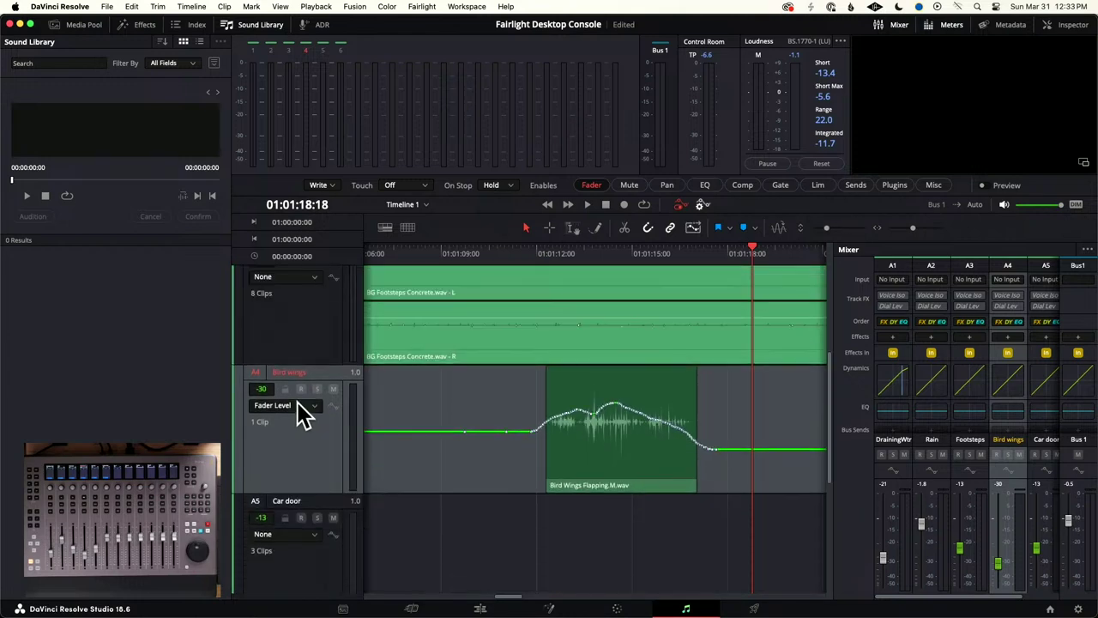
pyautogui.scroll(-3, 297, 402)
pyautogui.scroll(6, 297, 402)
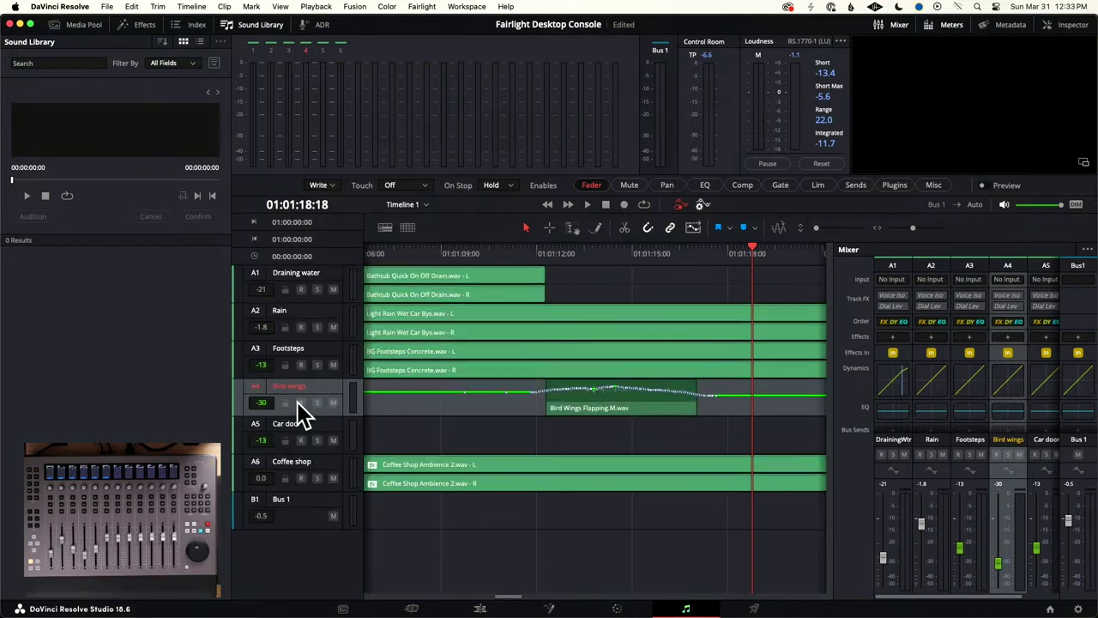
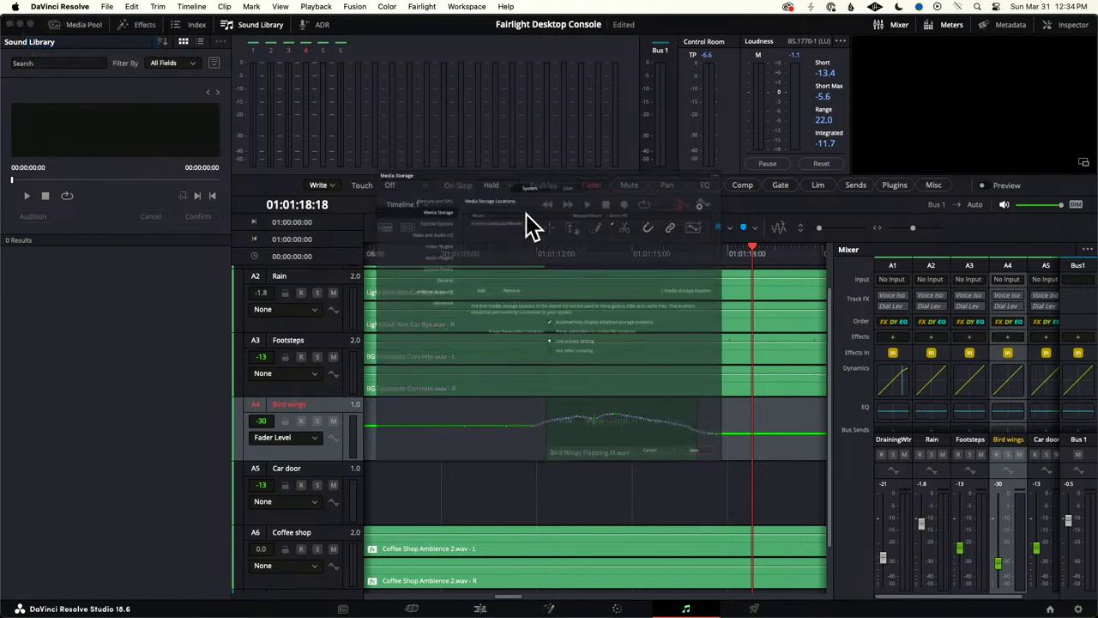
# Step: Review the audio console choices in the Control Panels preferences, keep Fairlight Desktop Console selected, and save the preferences
pyautogui.click(377, 243)
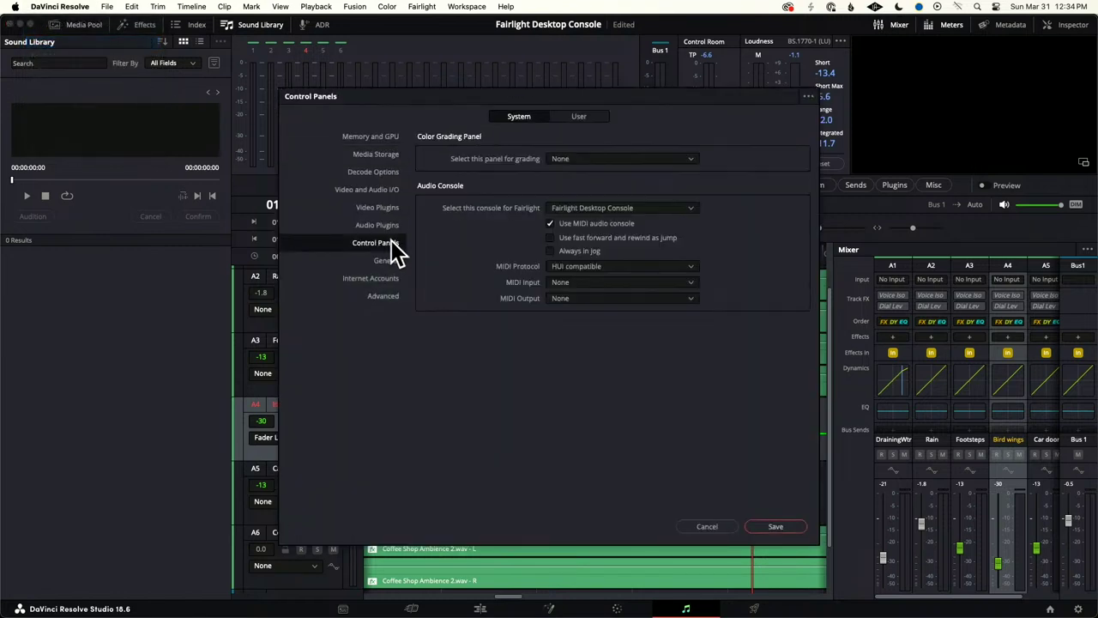
pyautogui.click(686, 207)
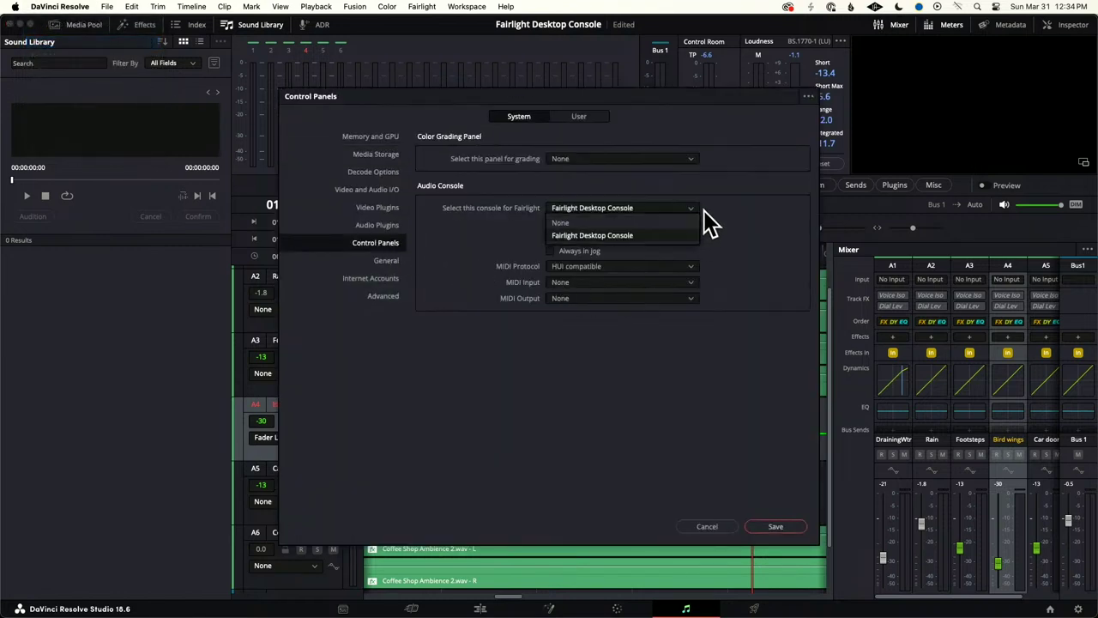
pyautogui.click(712, 216)
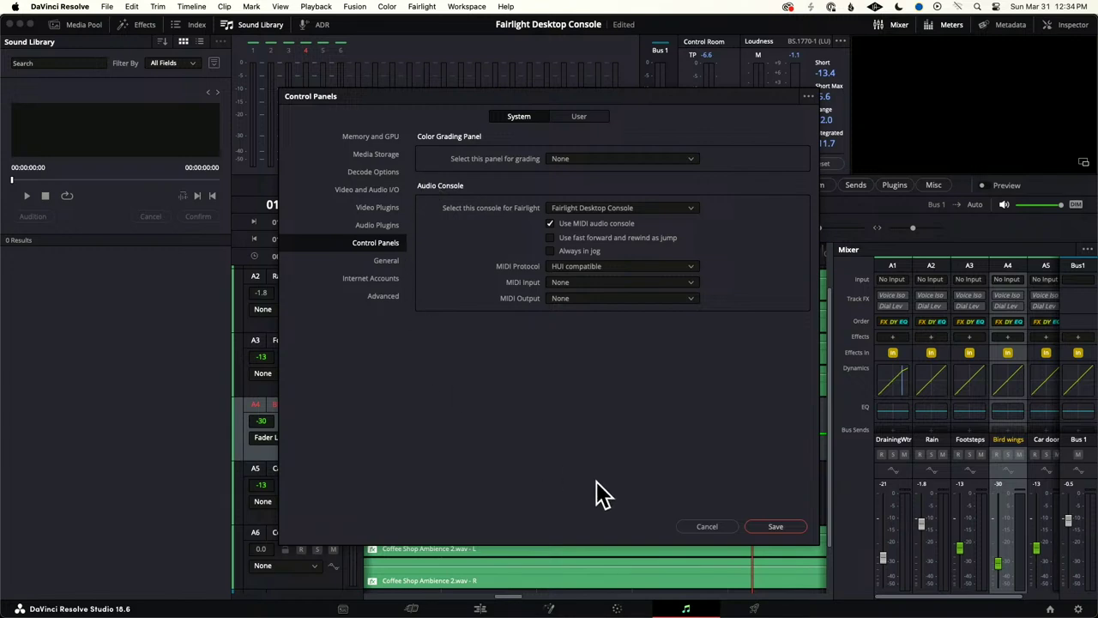
pyautogui.click(764, 526)
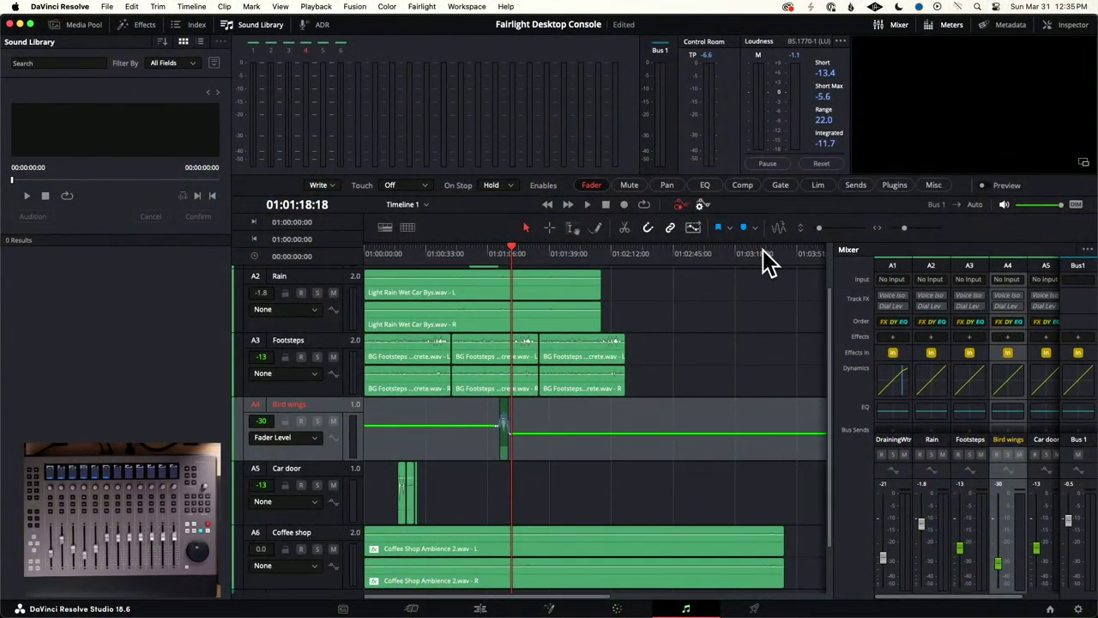
# Step: Return the playhead to the timeline start and hide the Bird wings automation curve by switching it from Fader Level to None
pyautogui.press('Home')
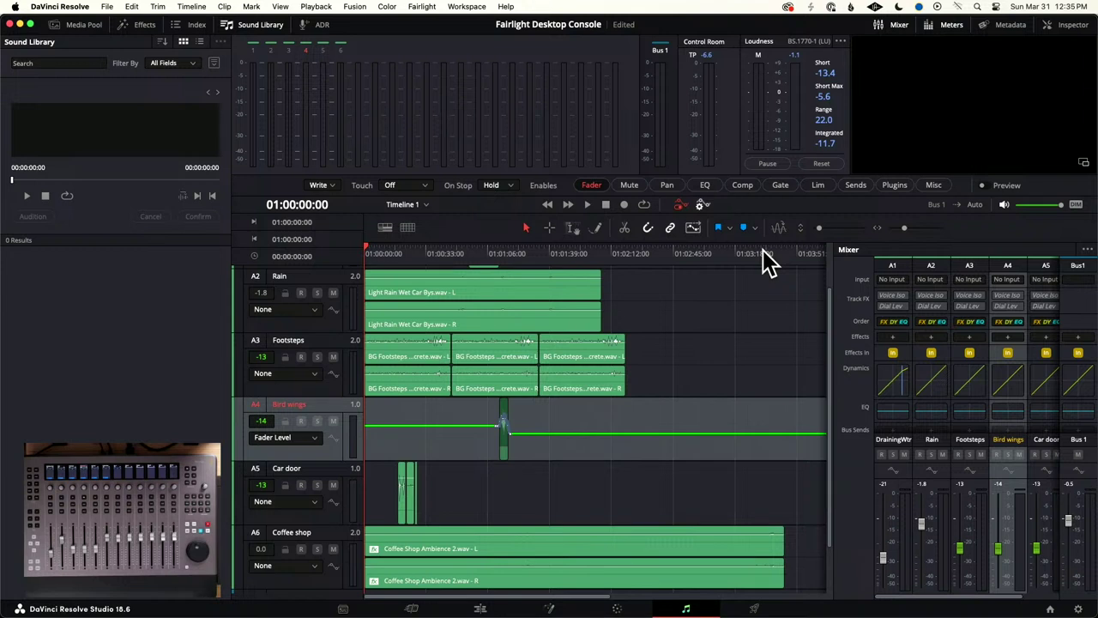
pyautogui.click(313, 439)
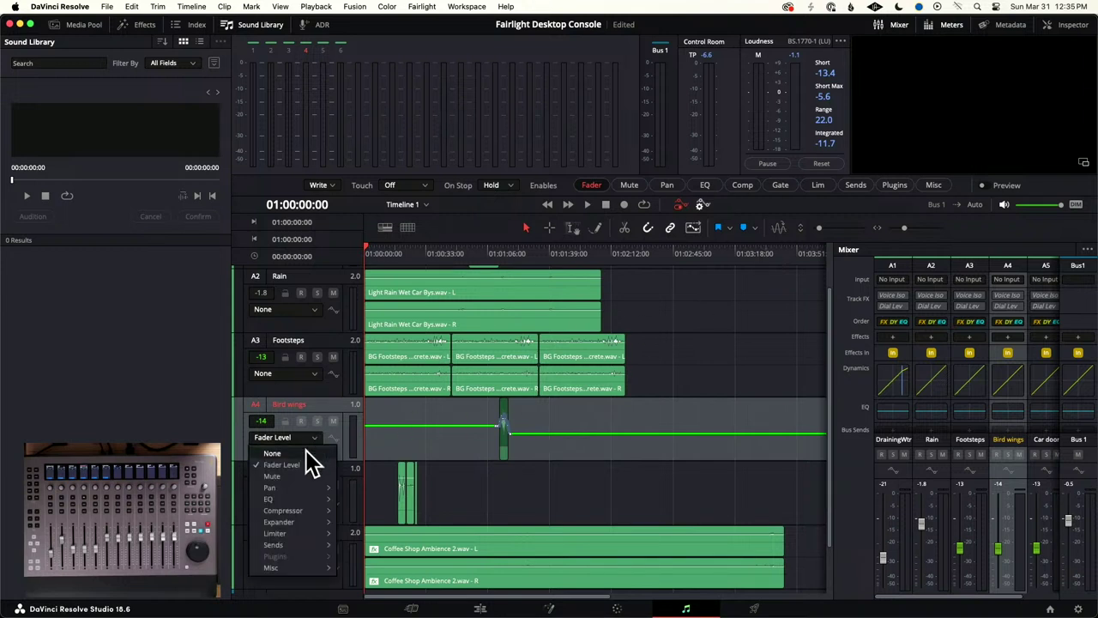
pyautogui.click(306, 451)
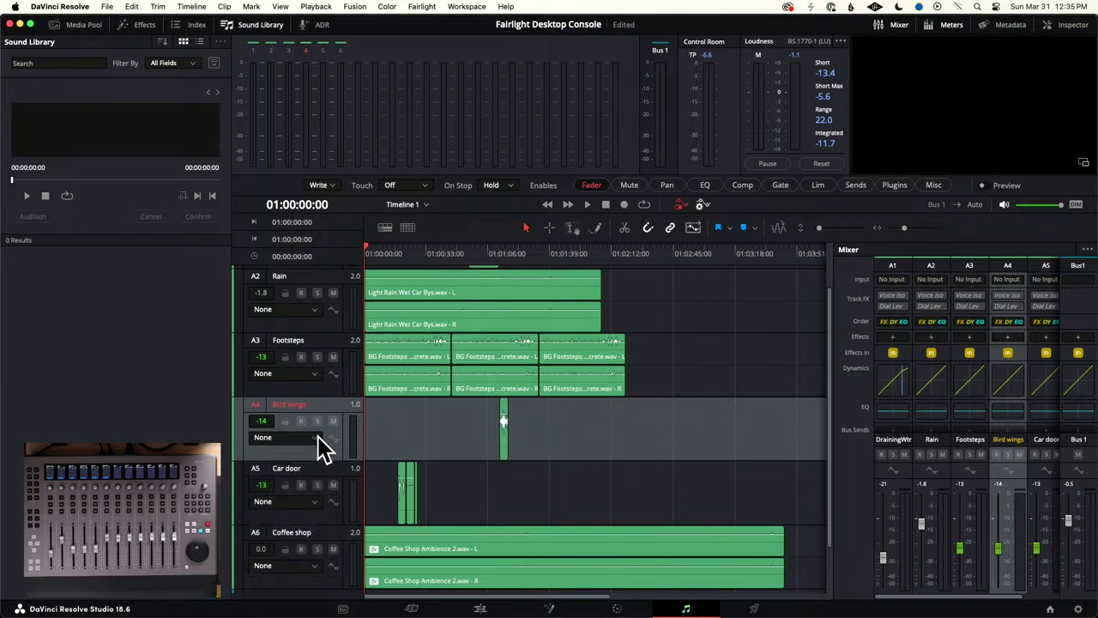
pyautogui.click(304, 437)
pyautogui.click(300, 464)
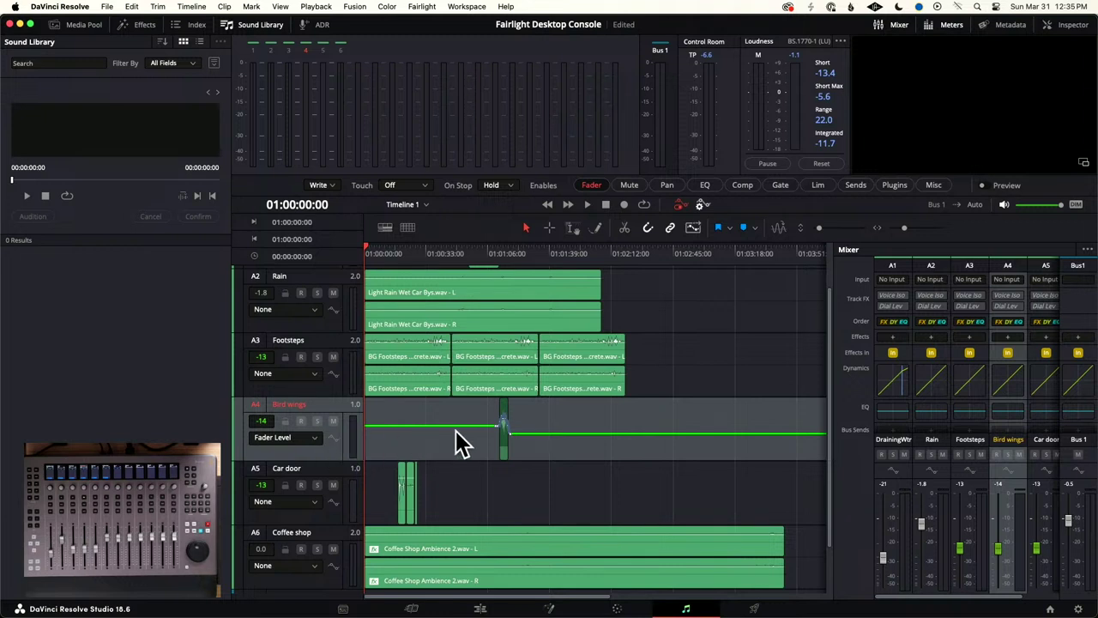
pyautogui.click(310, 444)
pyautogui.click(289, 452)
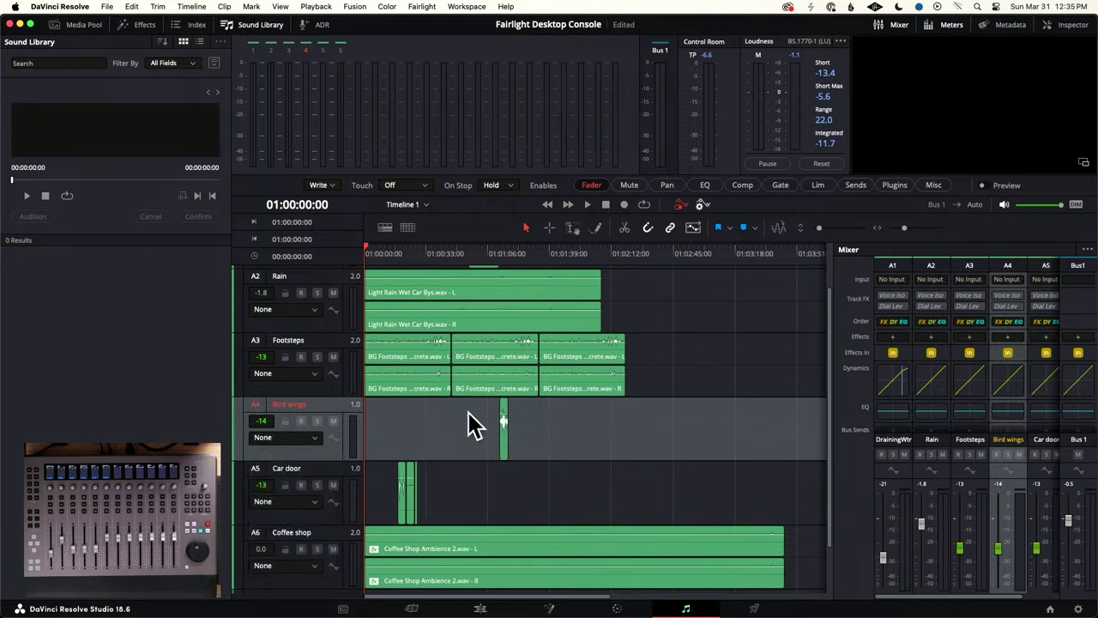
# Step: Play the Bird wings section from 01:01:06:19 to 01:01:18:08 with the automation curve hidden to check the fader movement
pyautogui.click(496, 254)
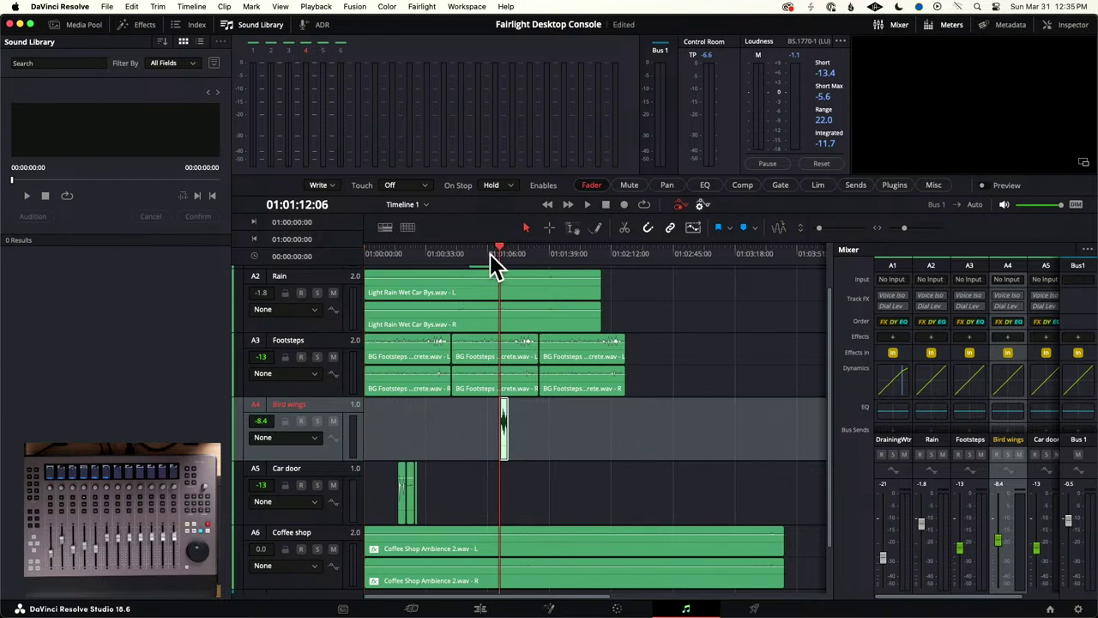
pyautogui.moveTo(497, 245); pyautogui.dragTo(487, 245)
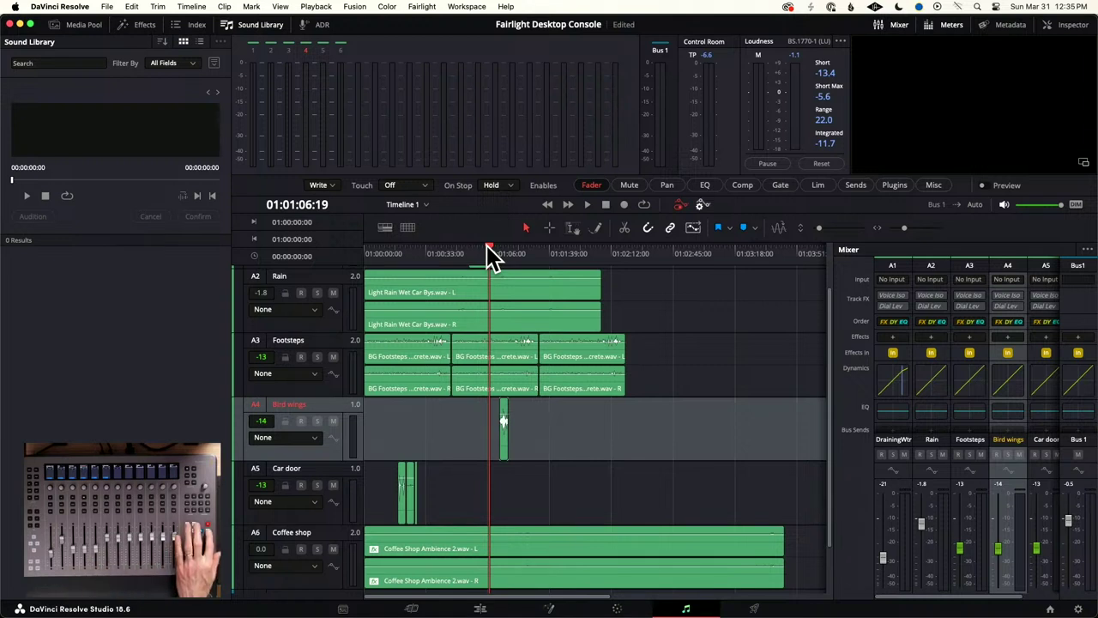
pyautogui.press('space')
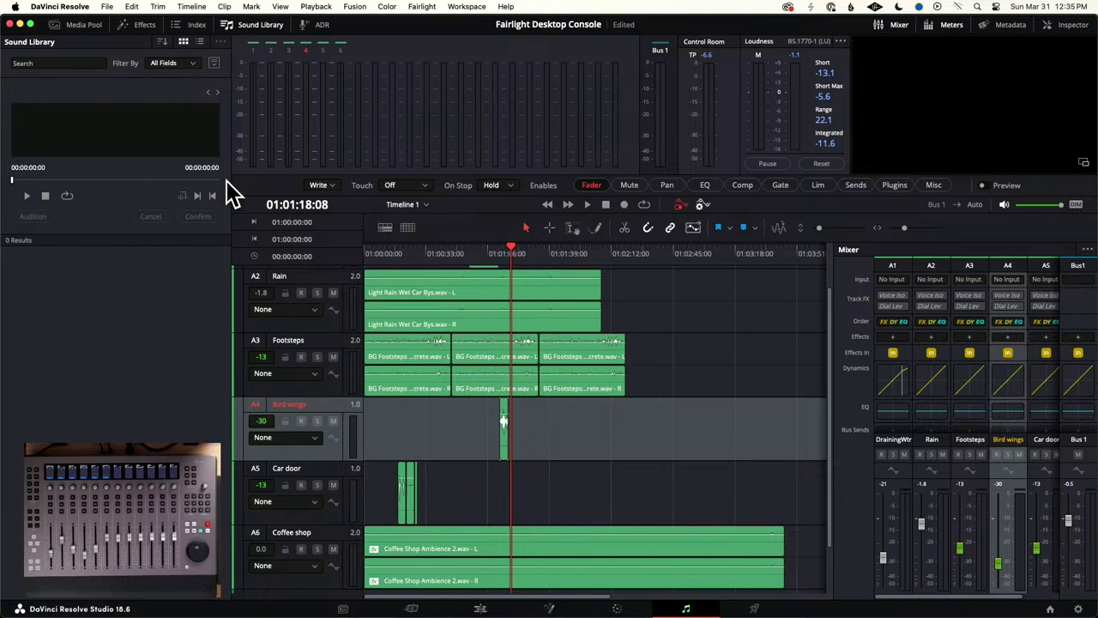
# Step: Search the sound library for "bicycl" and audition the Bicycle Movements 1.M sound
pyautogui.click(52, 65)
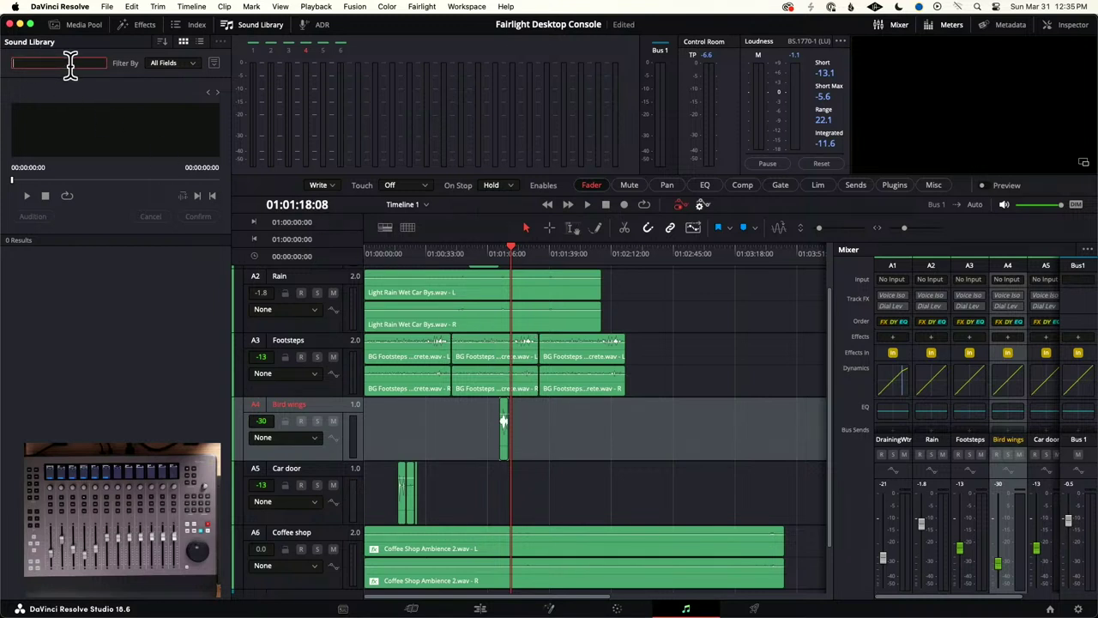
pyautogui.write('bicyc')
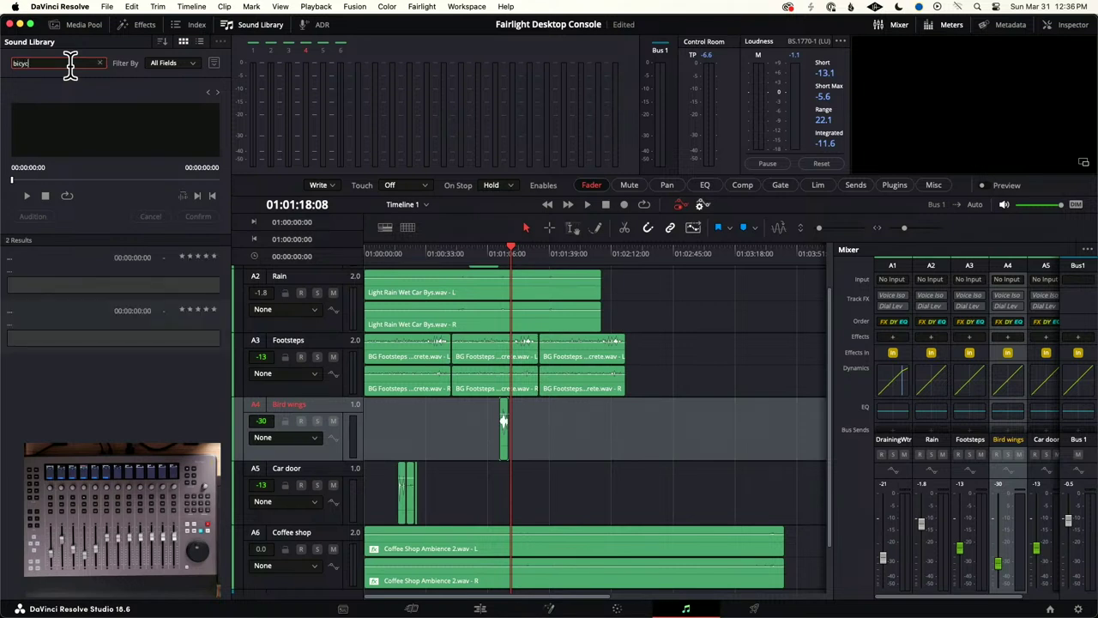
pyautogui.write('l')
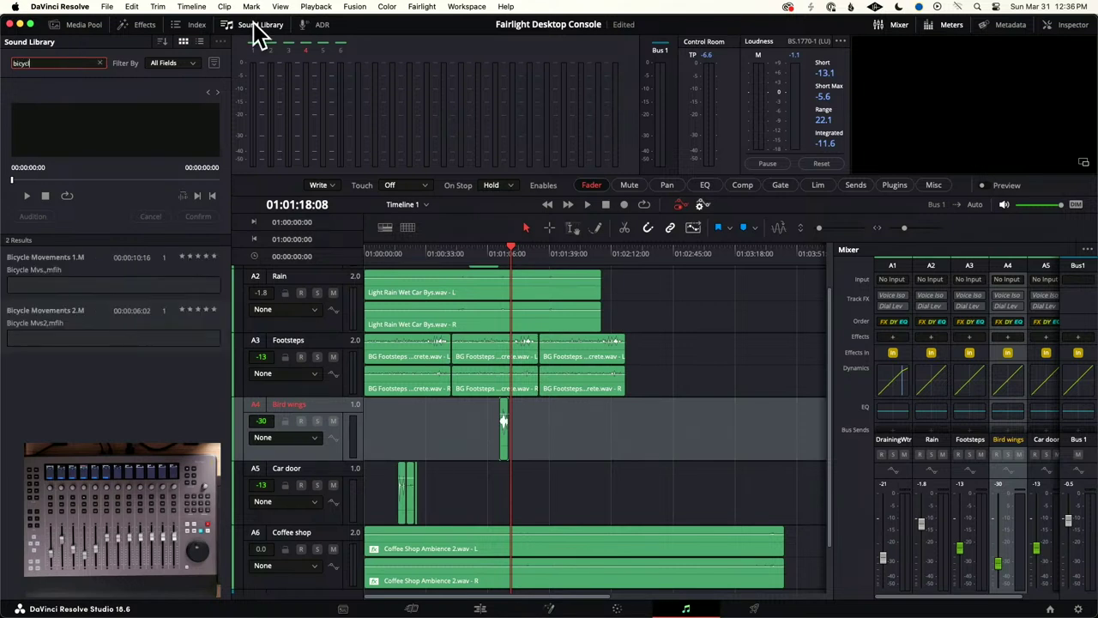
pyautogui.click(88, 262)
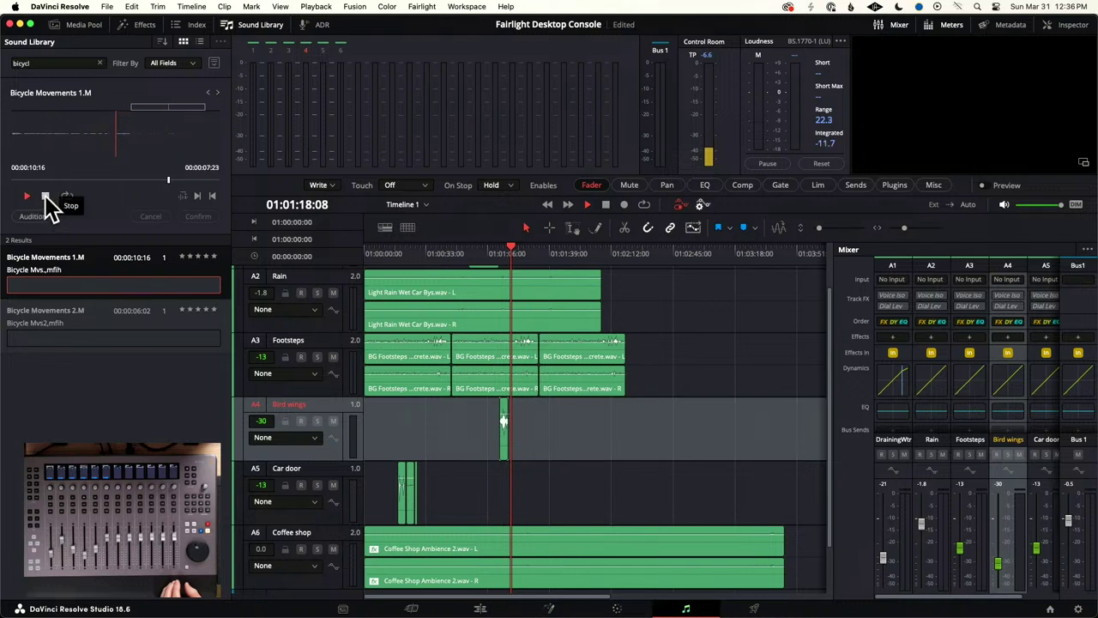
# Step: Stop the Bicycle Movements 1.M audition and listen to Bicycle Movements 2.M from the search results
pyautogui.click(46, 196)
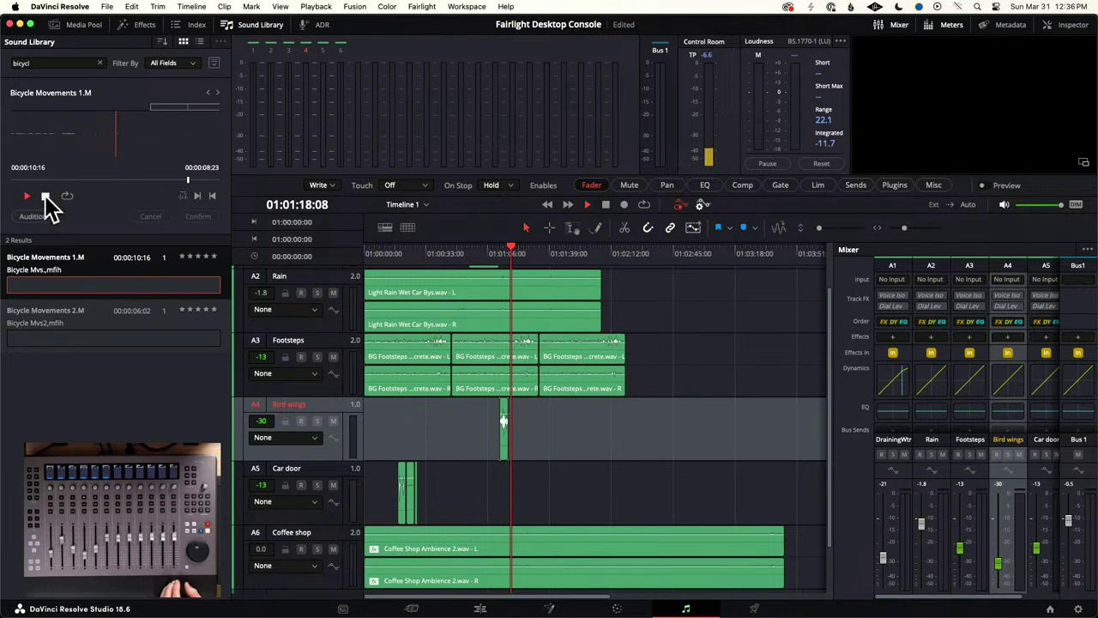
pyautogui.click(62, 331)
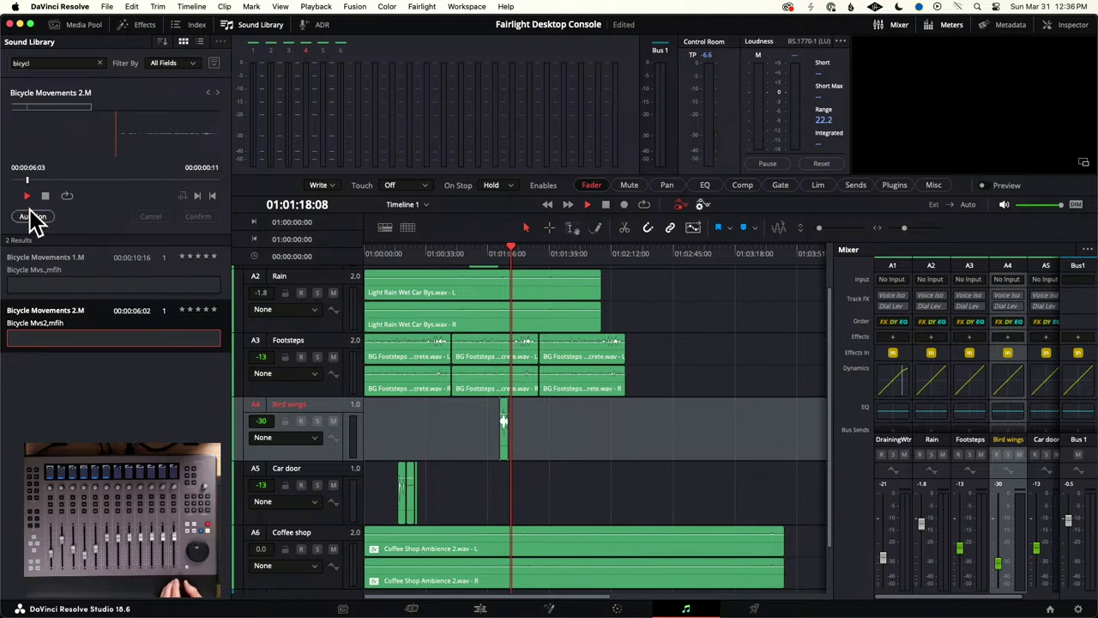
pyautogui.click(27, 195)
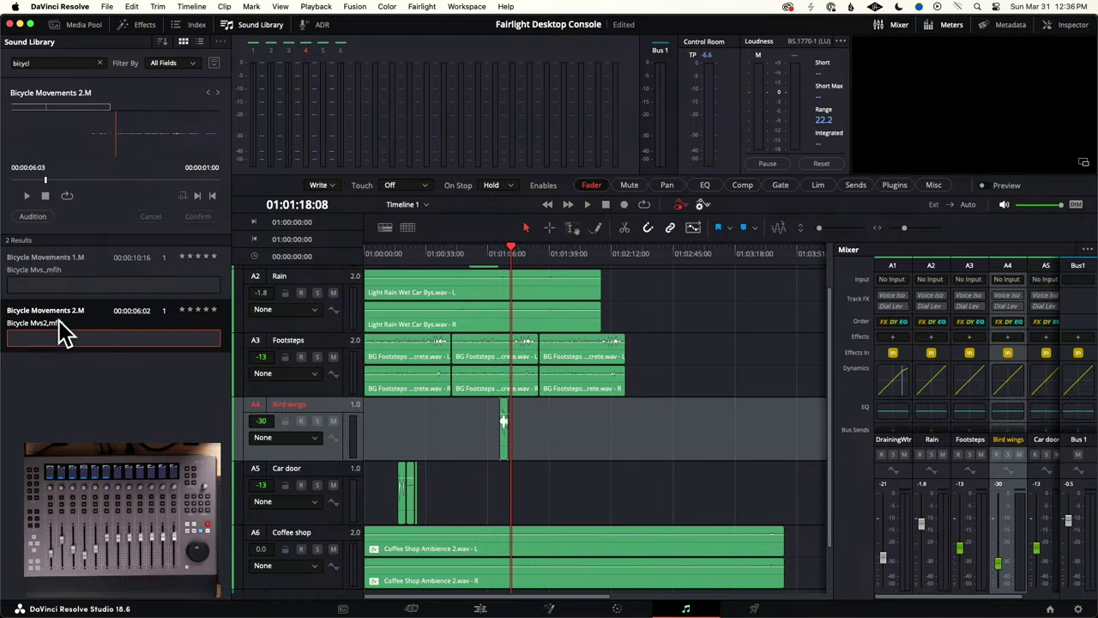
# Step: Add Bicycle Movements 2.M to a new track at the timeline start, below Coffee shop, and name the track Bicycle
pyautogui.moveTo(53, 341); pyautogui.dragTo(373, 596)
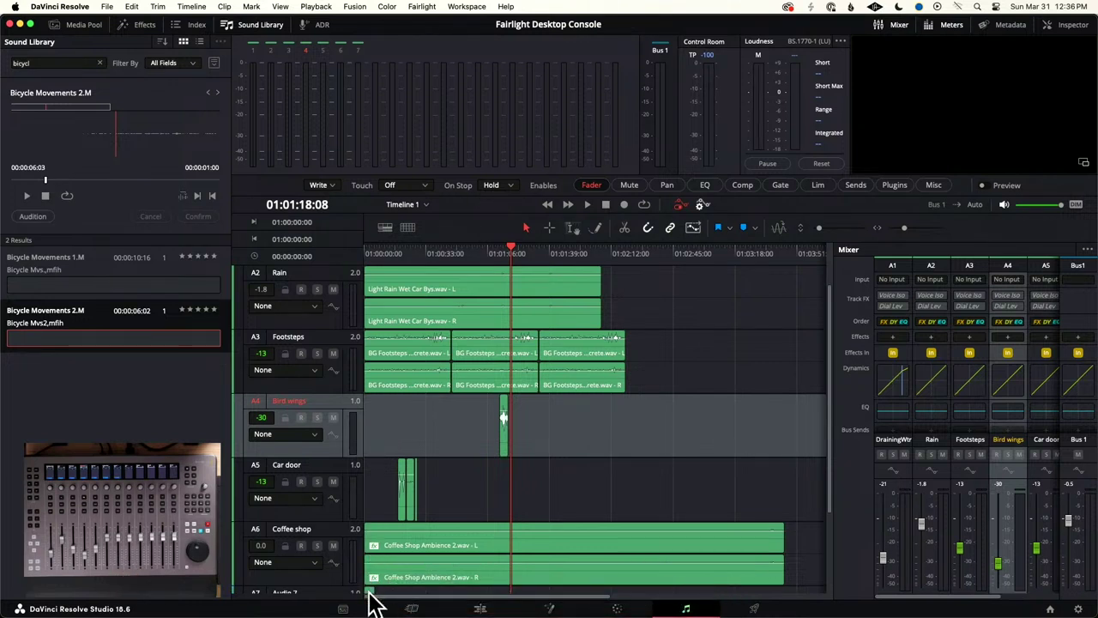
pyautogui.scroll(-3, 386, 514)
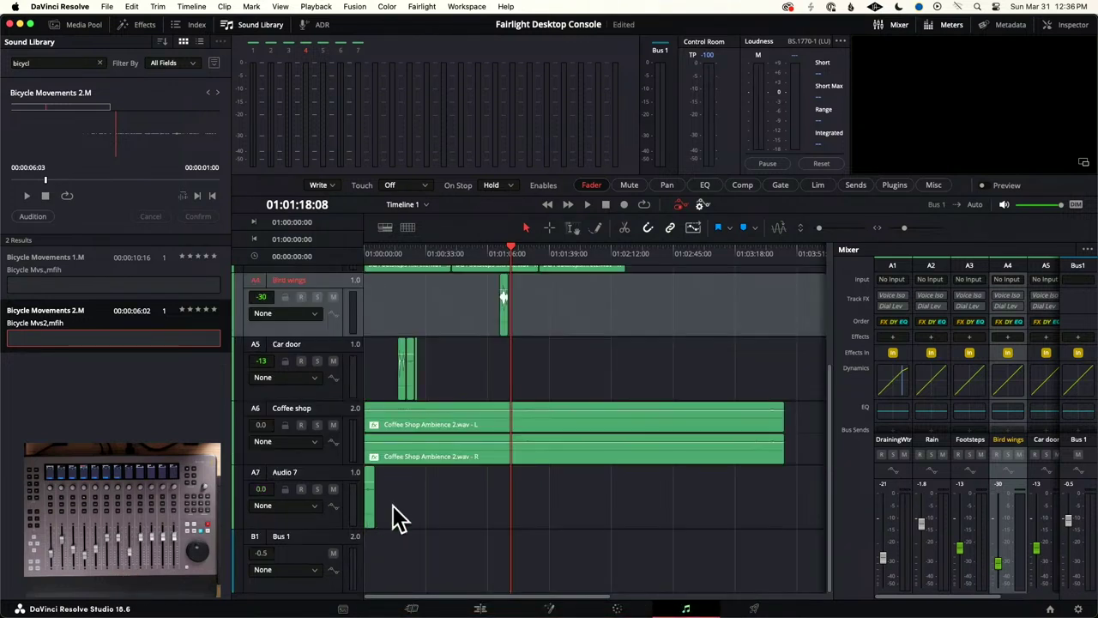
pyautogui.click(296, 479)
pyautogui.doubleClick(310, 471)
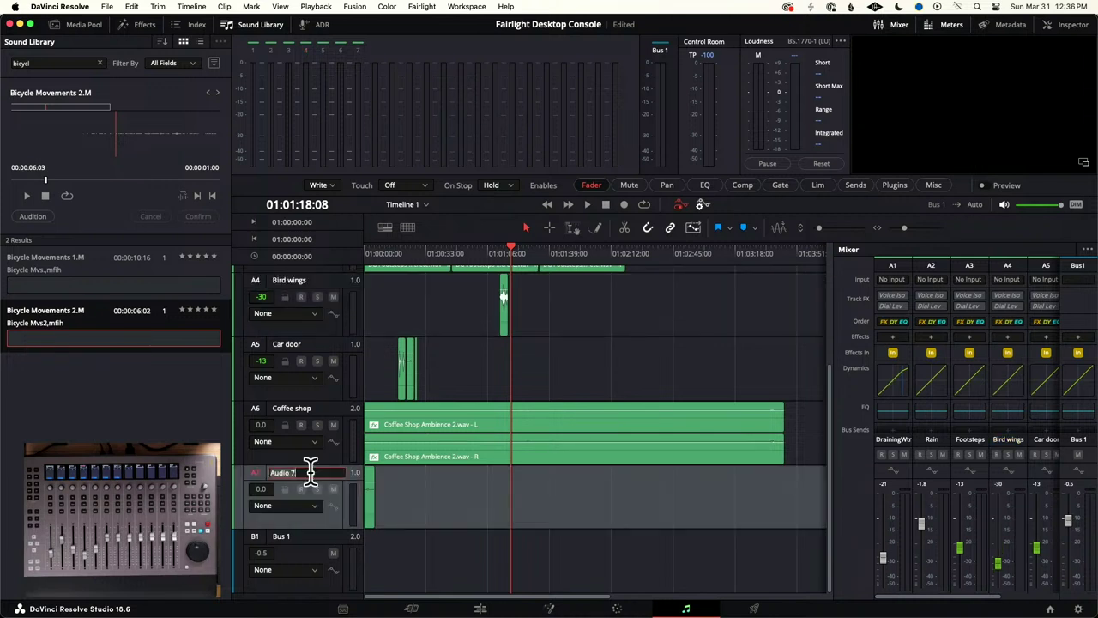
pyautogui.write('Bicycle')
pyautogui.press('Return')
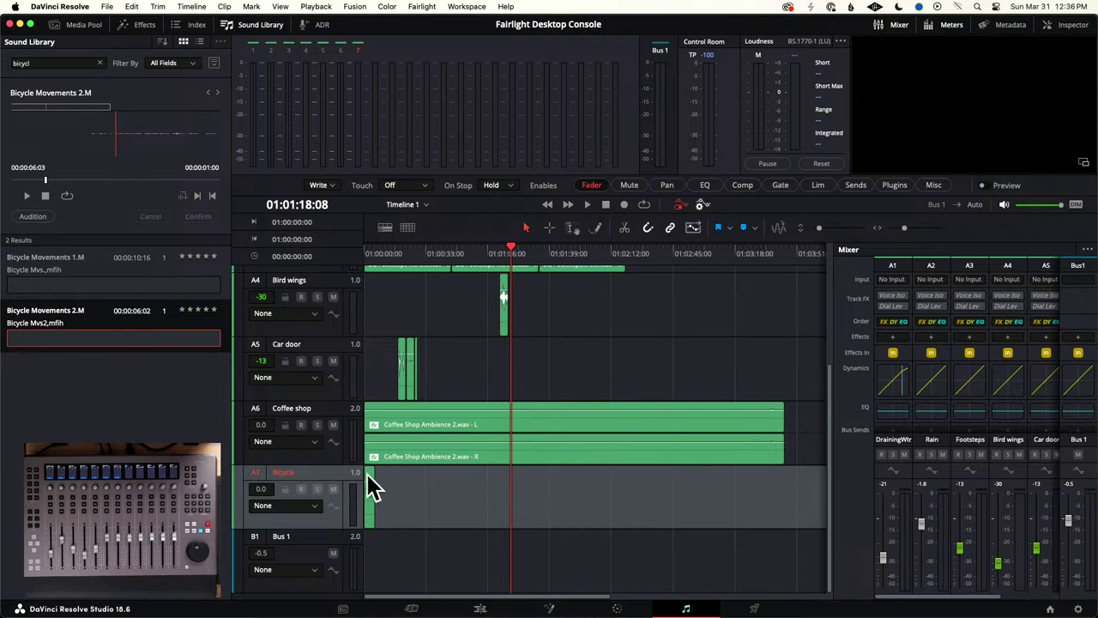
# Step: Move the bicycle clip along its track so it starts at about 01:01:08, shortly before the Bird wings clip
pyautogui.moveTo(368, 477); pyautogui.dragTo(490, 497)
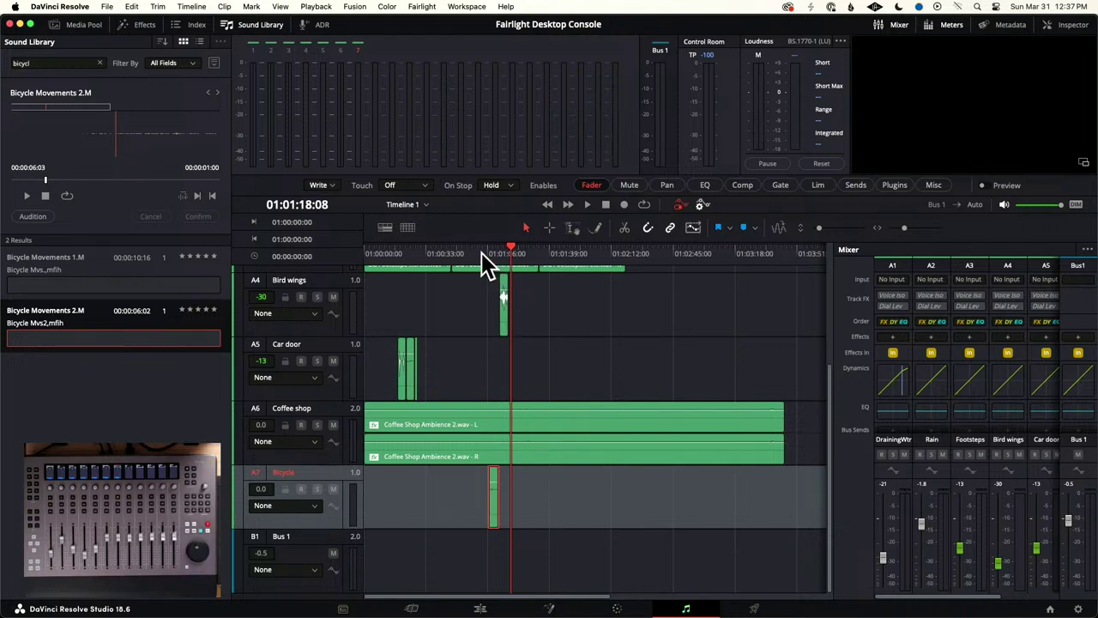
pyautogui.press('super+equal')
pyautogui.press('super+equal')
pyautogui.press('super+equal')
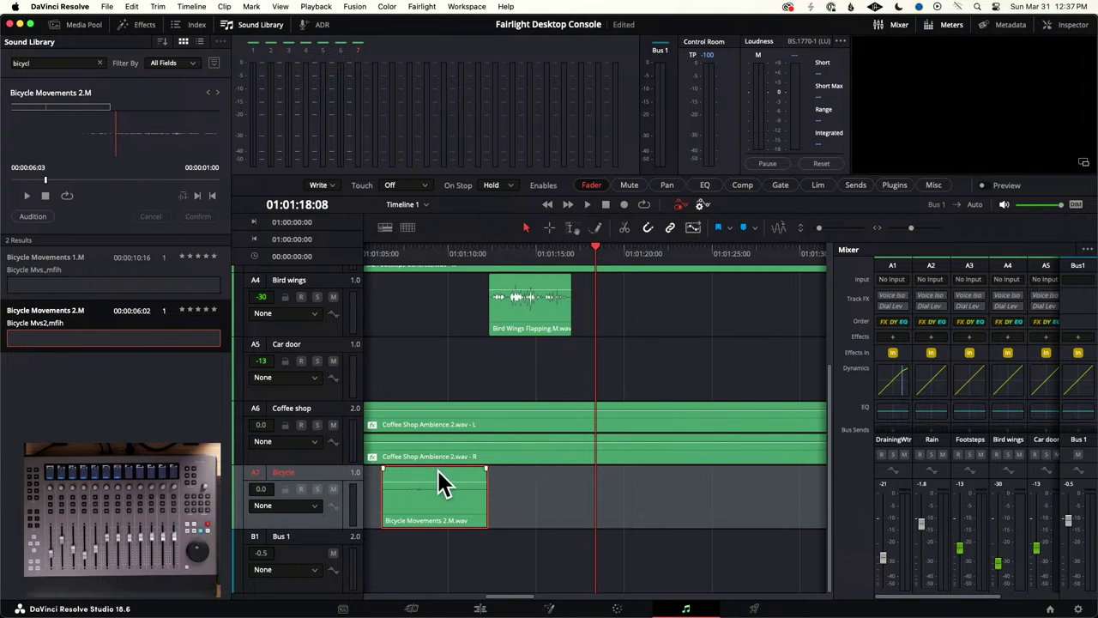
pyautogui.moveTo(438, 470); pyautogui.dragTo(470, 487)
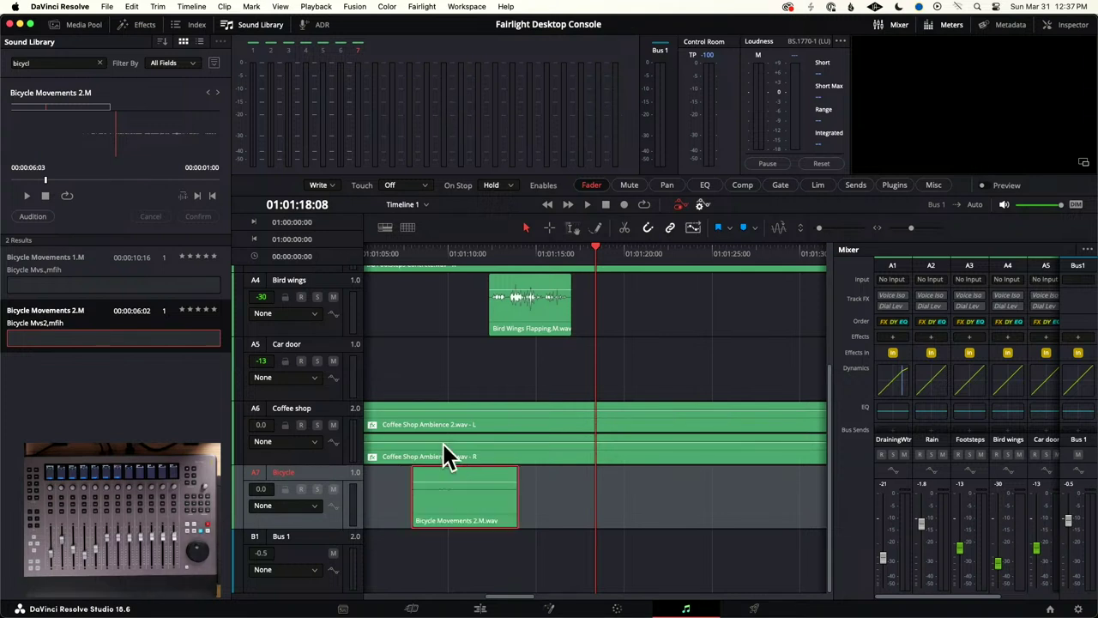
# Step: Play the mix from 01:01:06:04 and stop at 01:01:08:04, just inside the bicycle clip
pyautogui.click(386, 254)
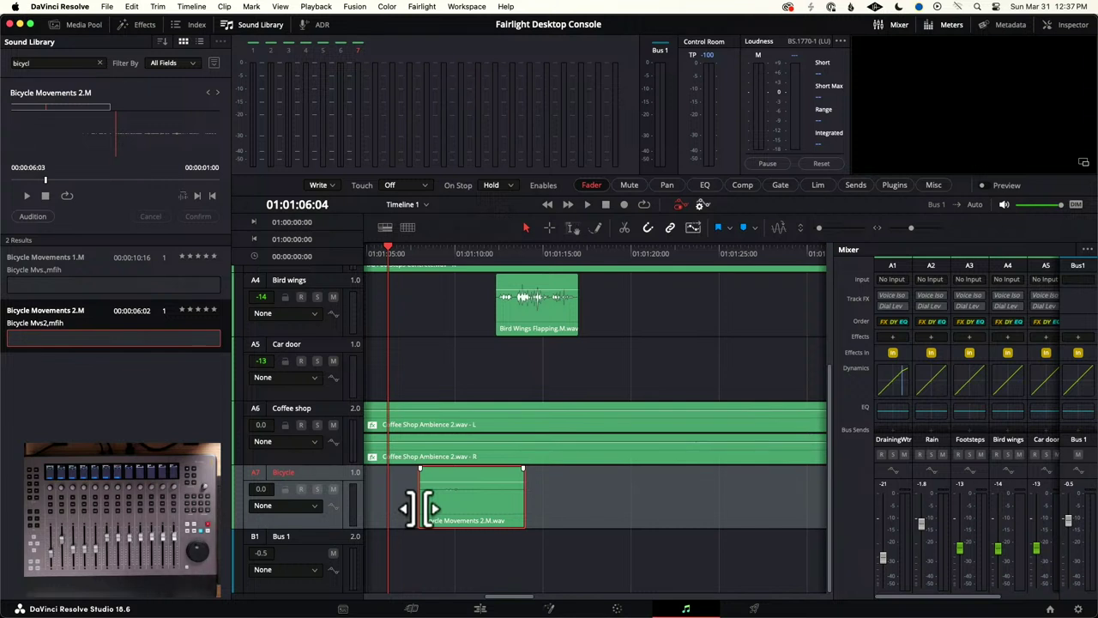
pyautogui.press('space')
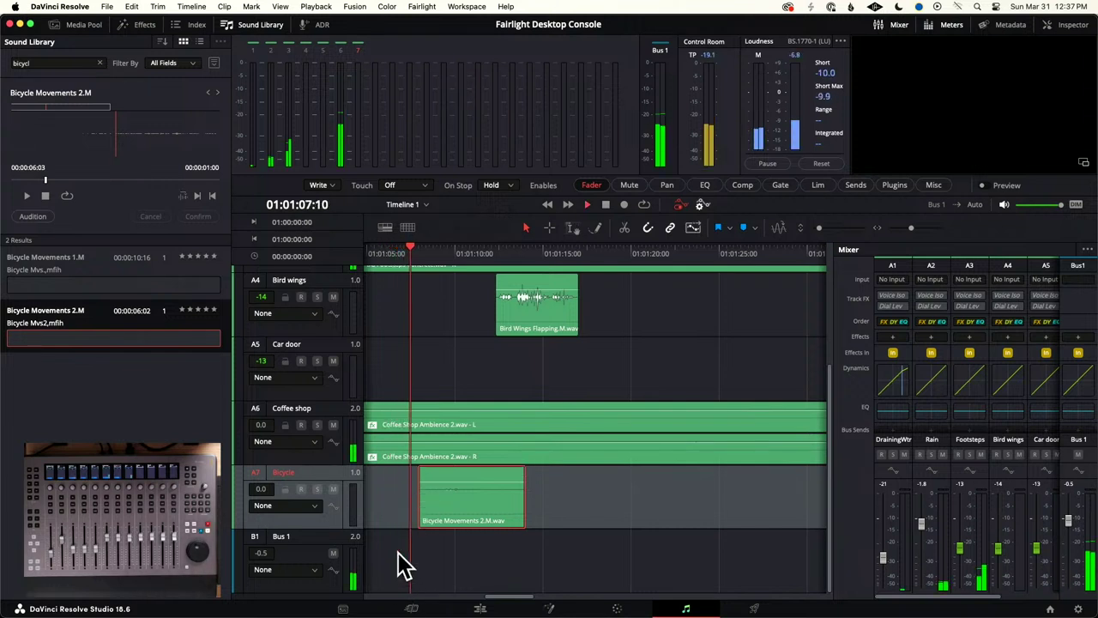
pyautogui.press('space')
# Step: Remove both Reverb effects from the Coffee Shop Ambience 2.wav clip
pyautogui.click(541, 426)
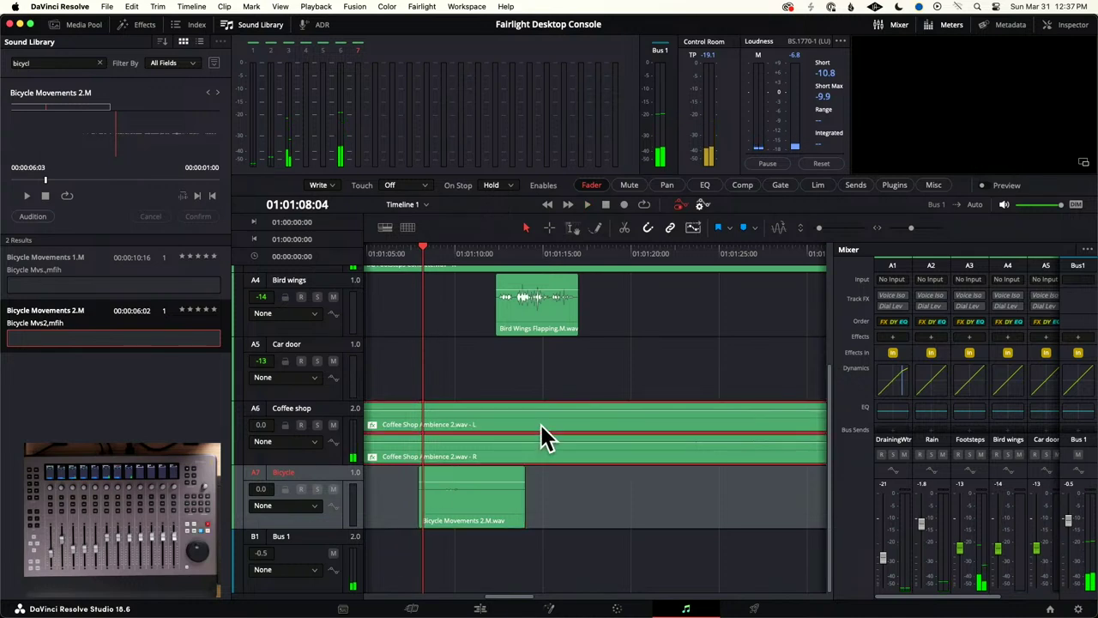
pyautogui.click(1072, 26)
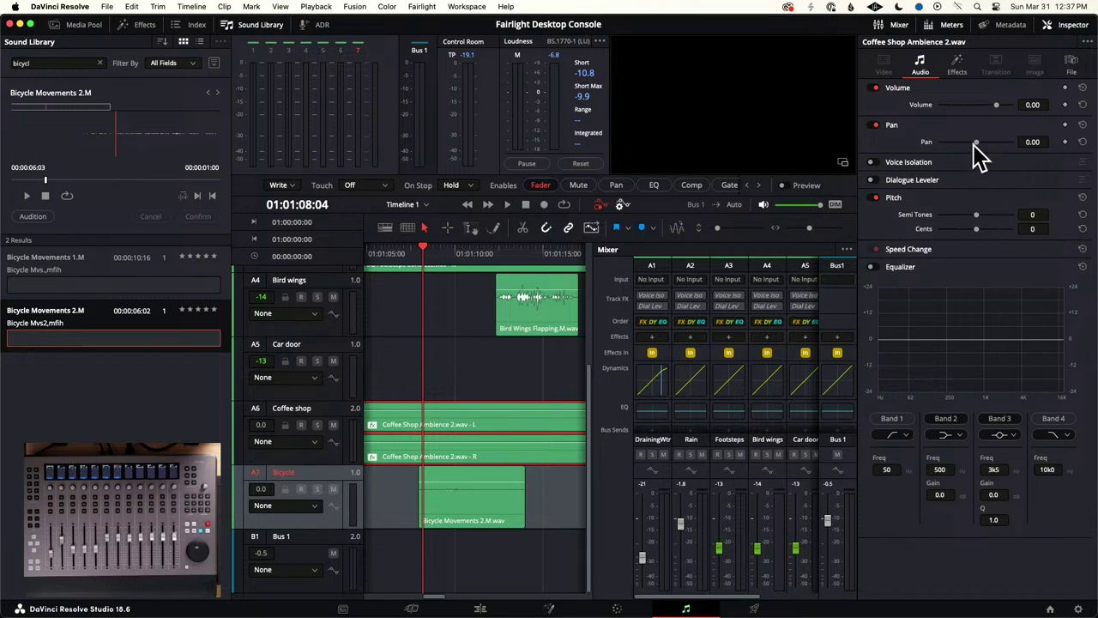
pyautogui.click(960, 69)
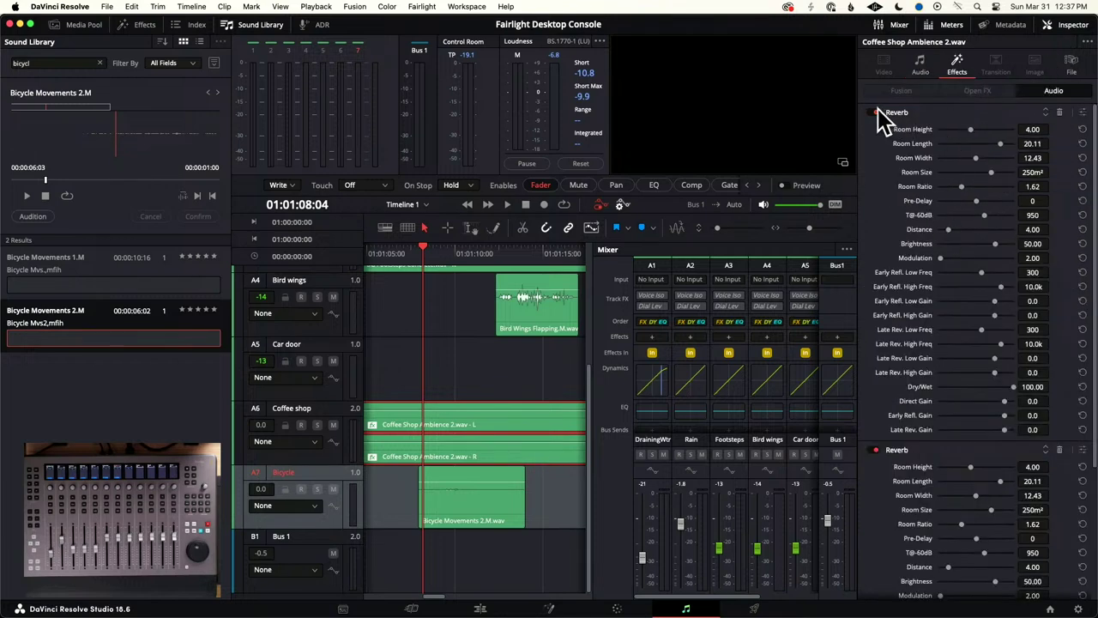
pyautogui.click(1082, 112)
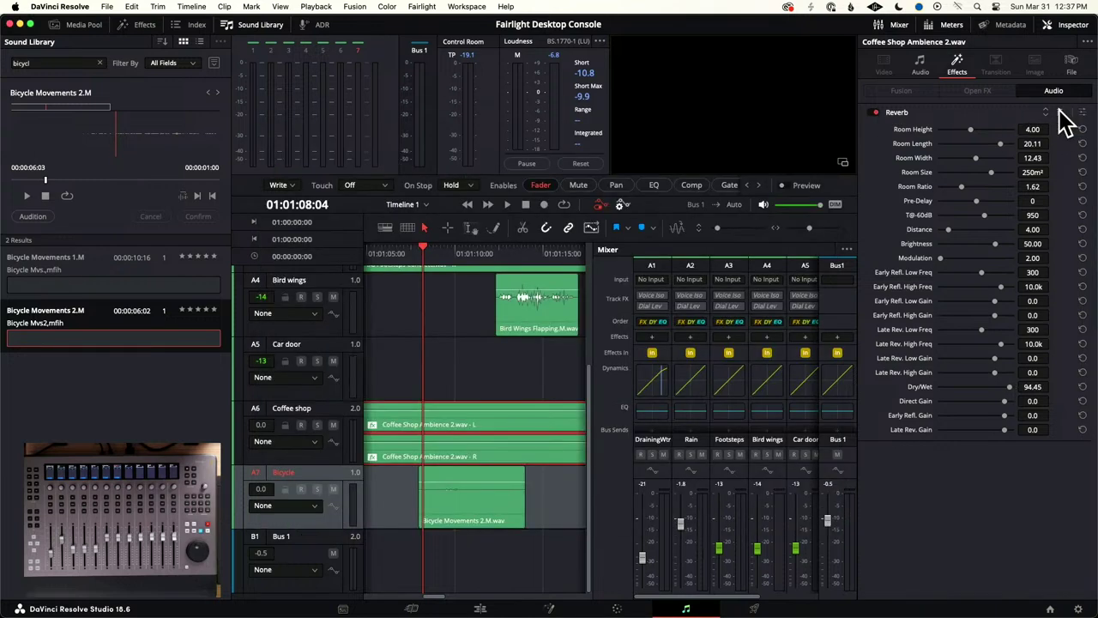
pyautogui.click(1060, 114)
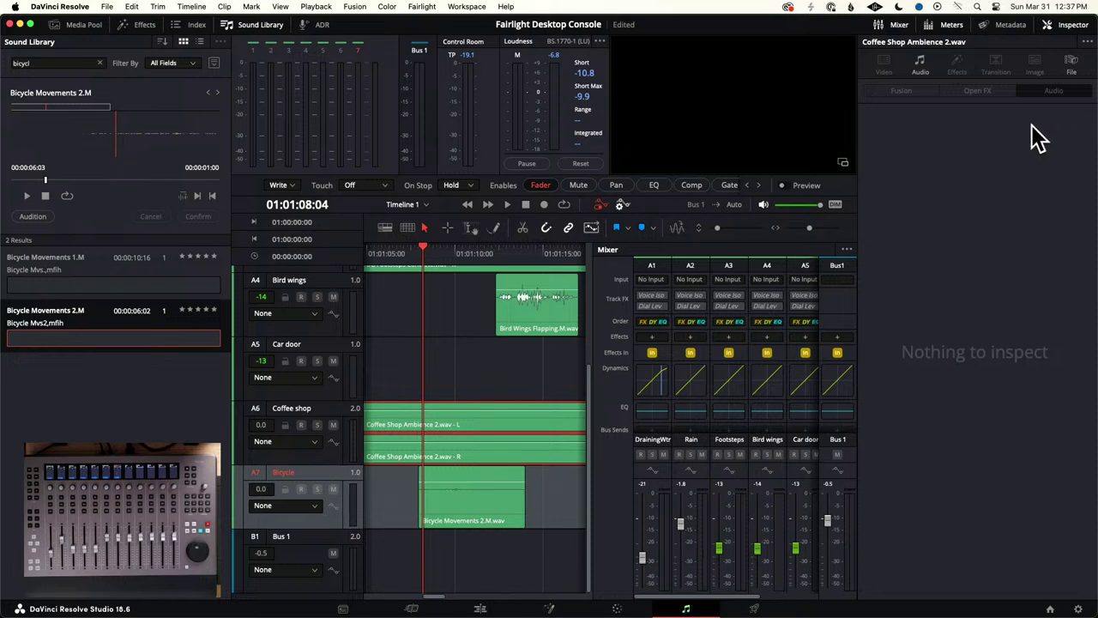
# Step: Hide the Inspector and play from 01:01:07:01 to 01:01:18:20 while lowering the Coffee shop fader to -3.9
pyautogui.click(403, 248)
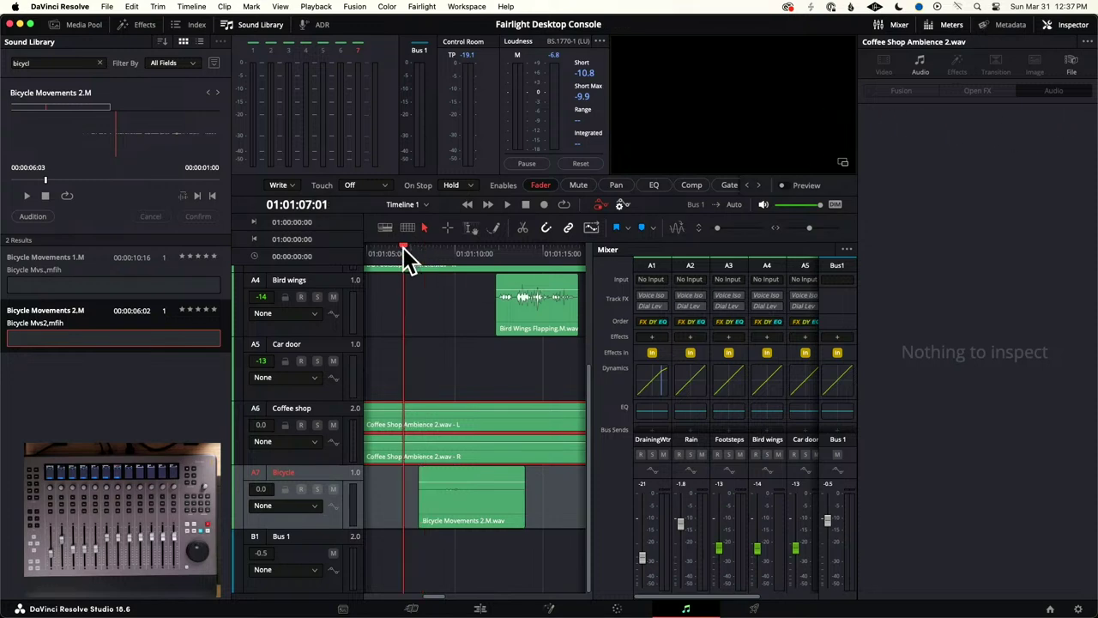
pyautogui.click(1076, 25)
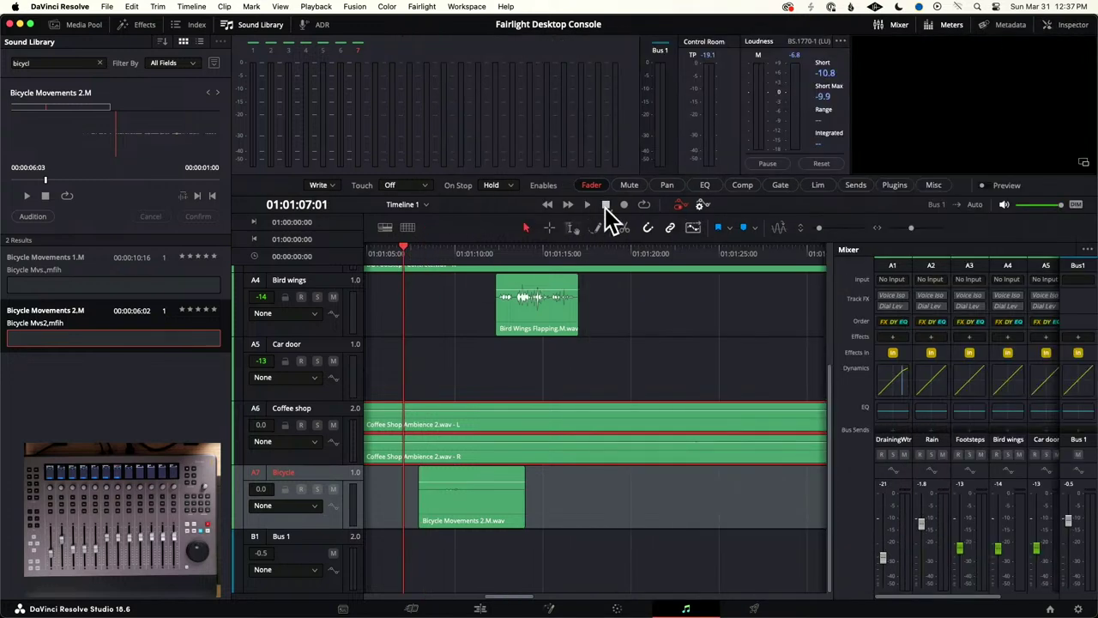
pyautogui.press('space')
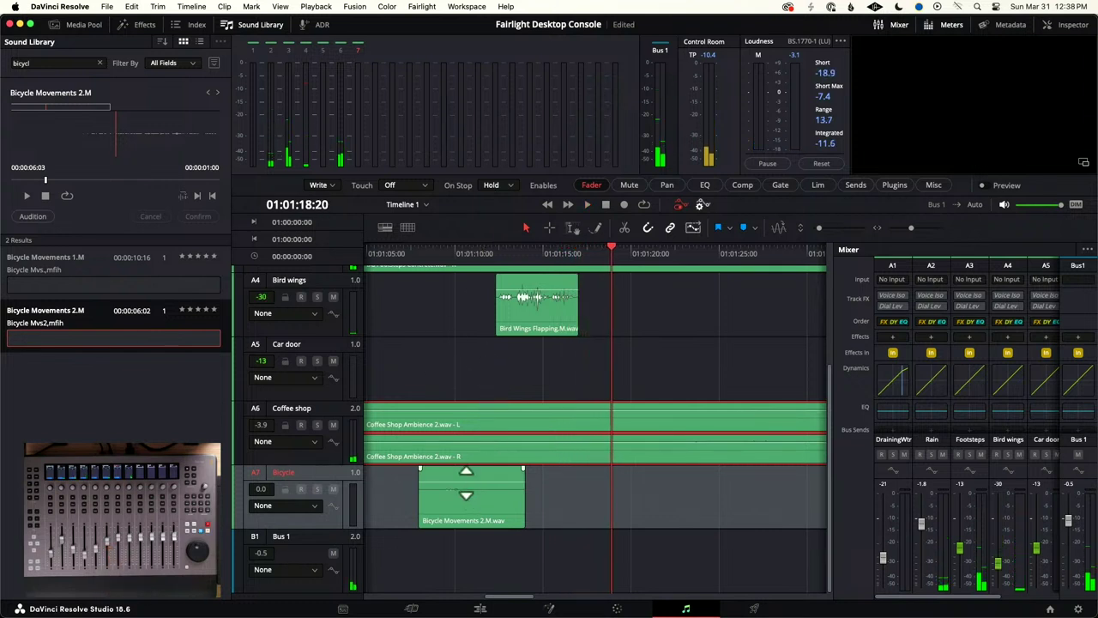
# Step: Shift the bicycle clip to start at about 01:01:09, then play that section to 01:01:17:07 while raising the Bicycle fader to +6.4
pyautogui.moveTo(476, 473); pyautogui.dragTo(499, 475)
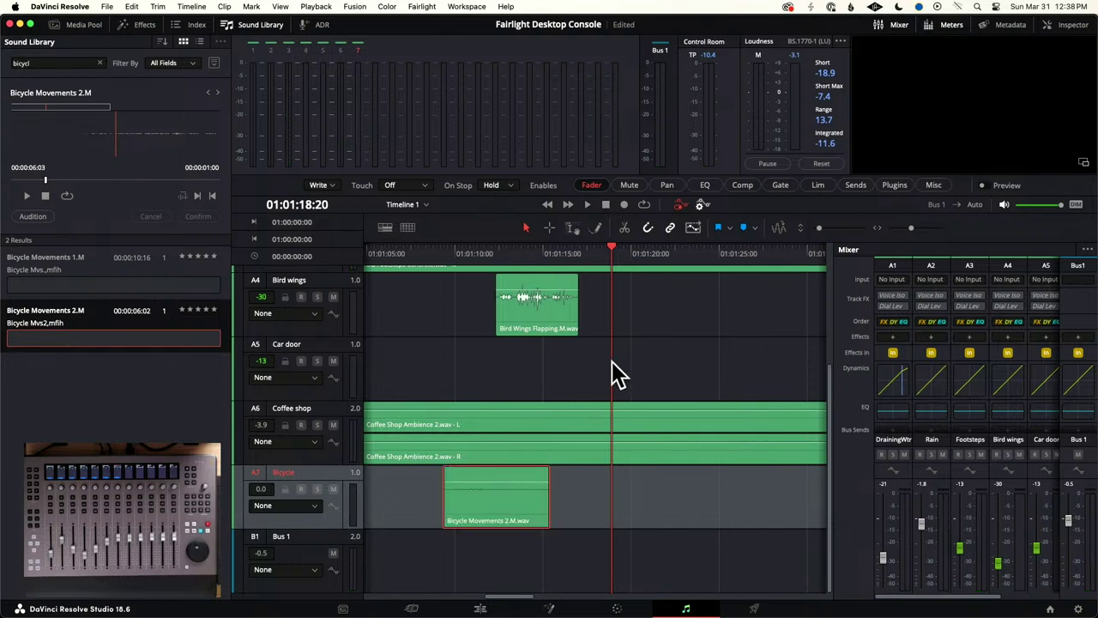
pyautogui.click(403, 256)
pyautogui.press('space')
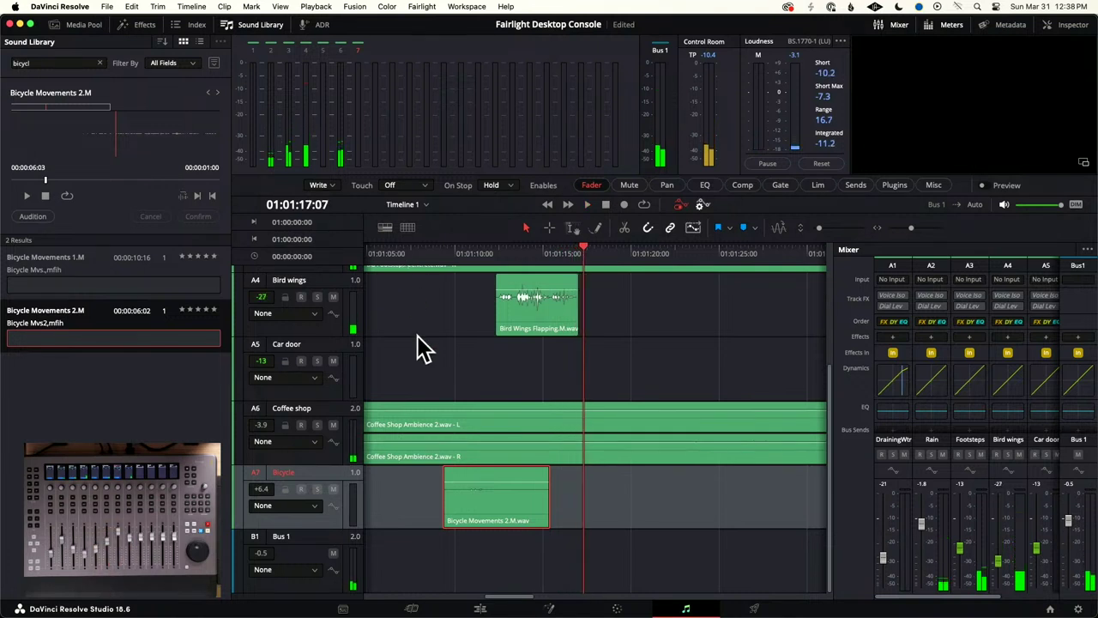
# Step: Raise the bicycle clip's own volume and replay the section while bringing the Bicycle fader down to -7.4
pyautogui.rightClick(485, 497)
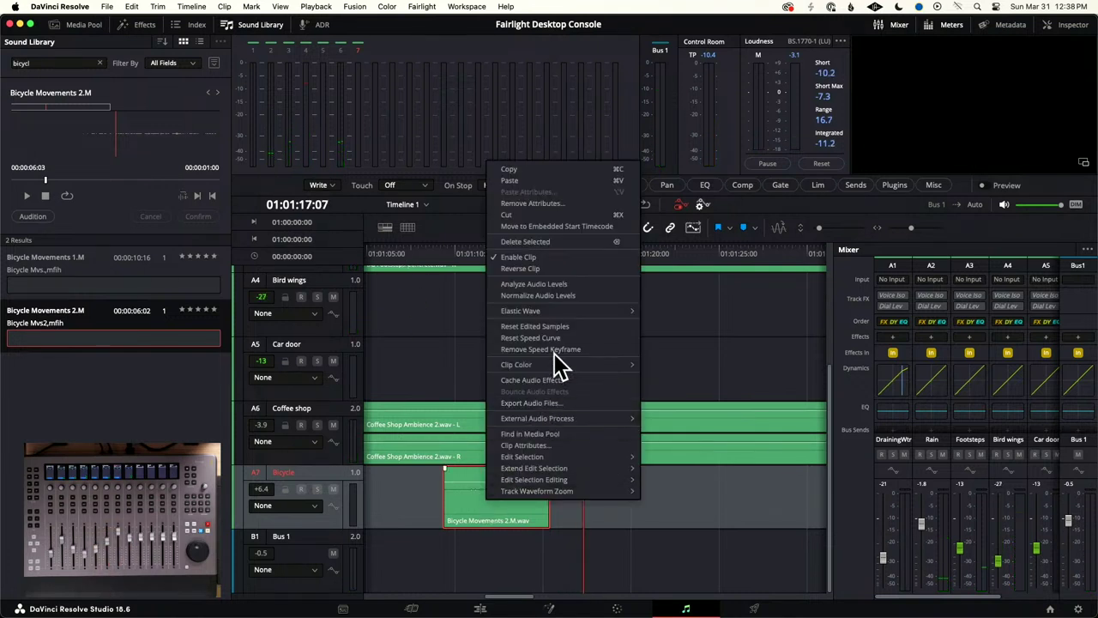
pyautogui.click(464, 495)
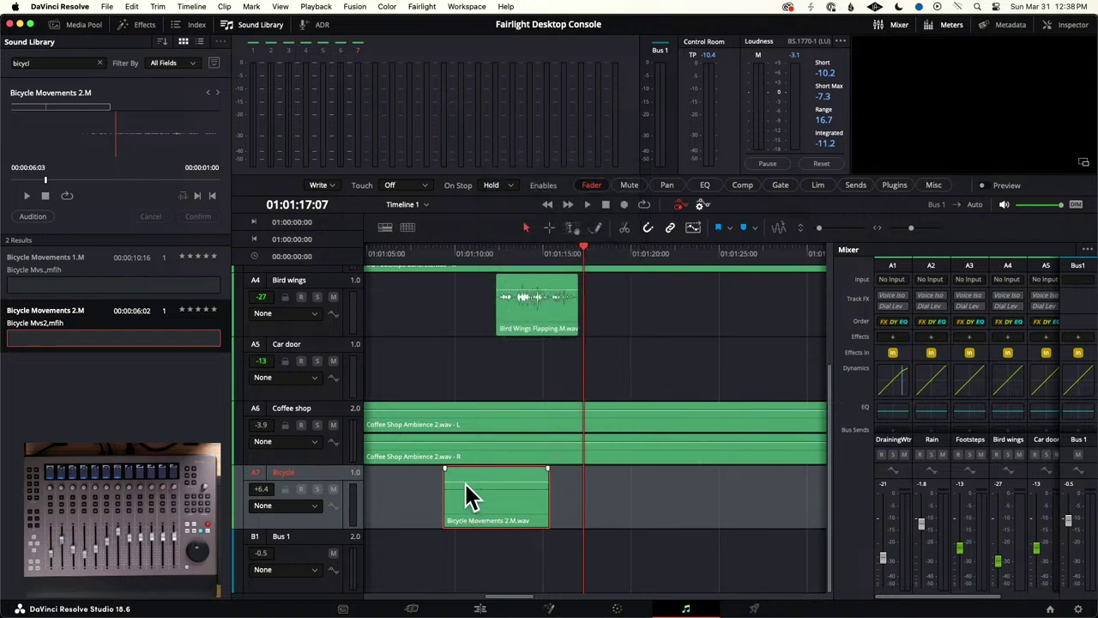
pyautogui.moveTo(465, 482); pyautogui.dragTo(466, 489)
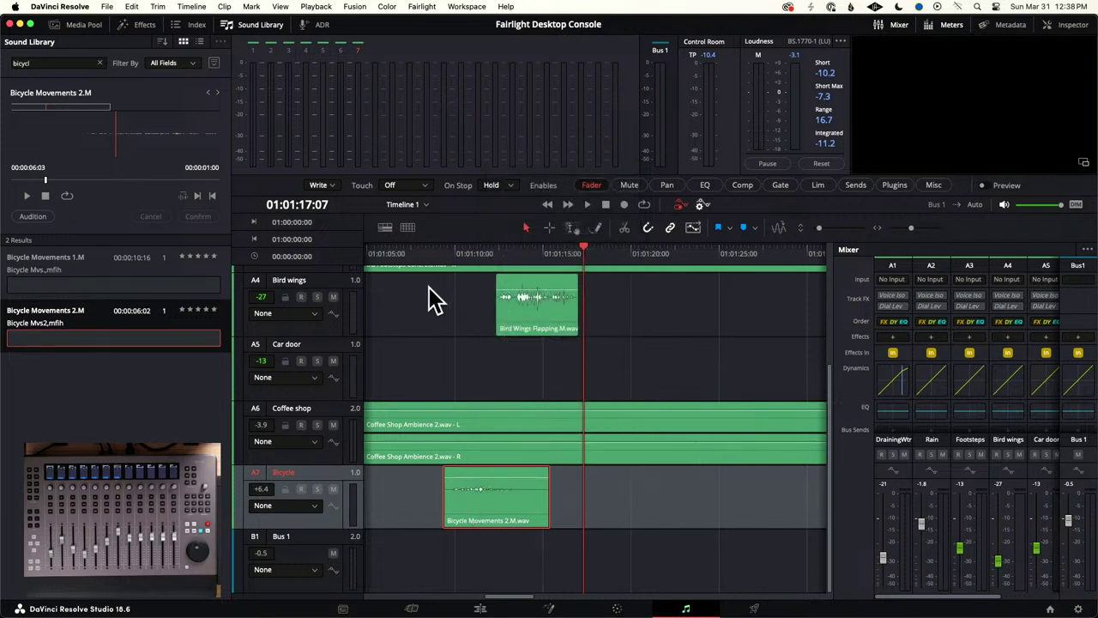
pyautogui.click(410, 255)
pyautogui.press('space')
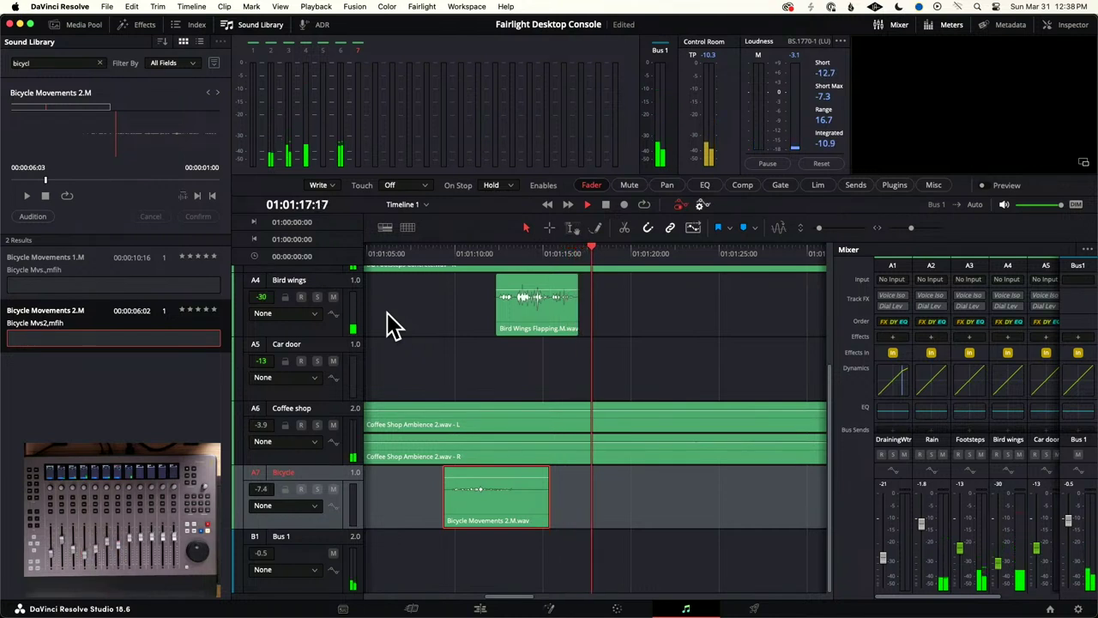
# Step: Return the playhead to 01:01:08:05, arm the Bicycle track for automation and display its L/R Pan curve
pyautogui.click(424, 251)
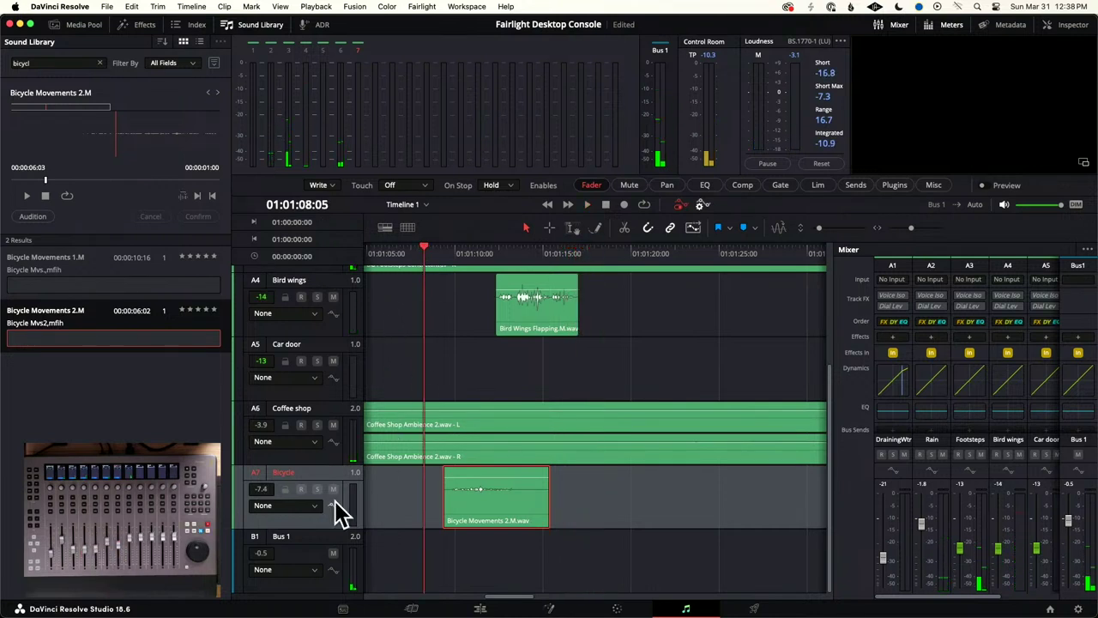
pyautogui.click(326, 537)
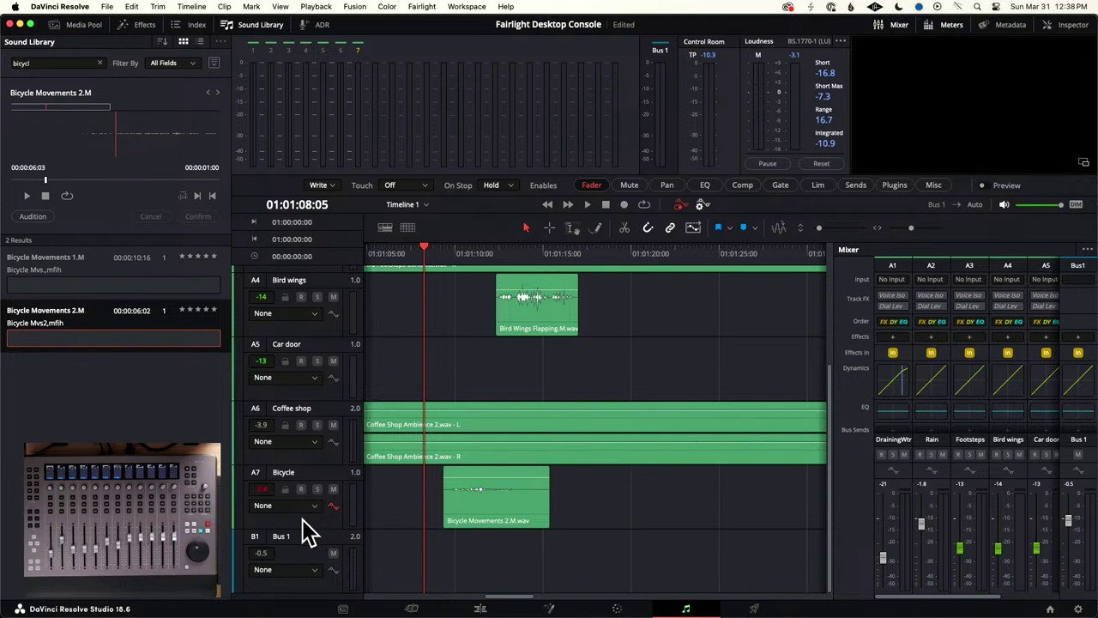
pyautogui.click(309, 506)
pyautogui.moveTo(292, 530)
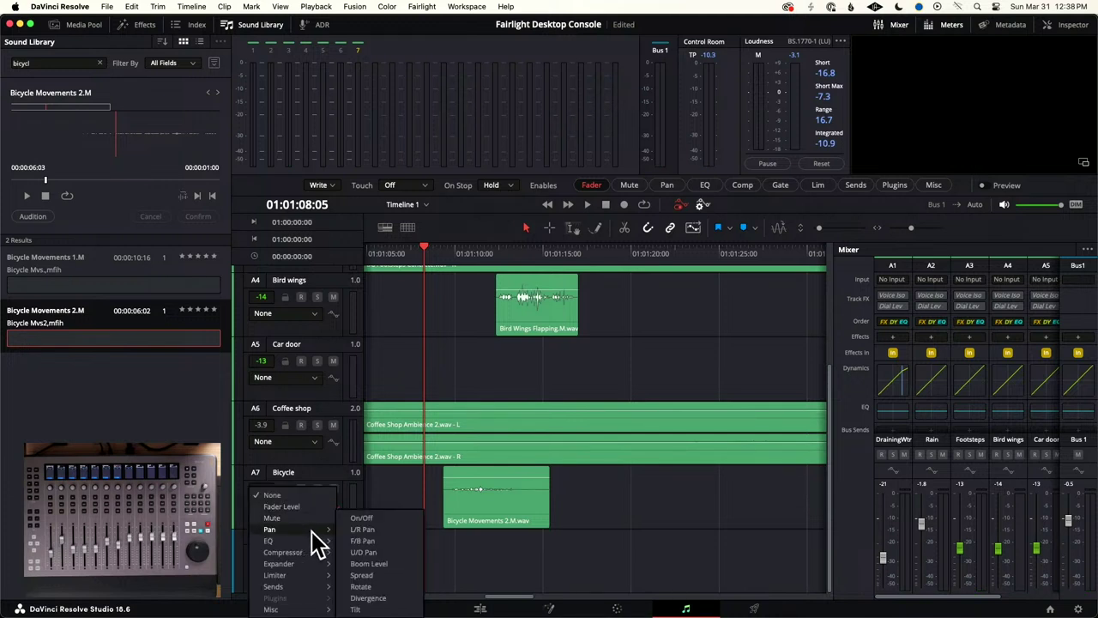
pyautogui.click(382, 530)
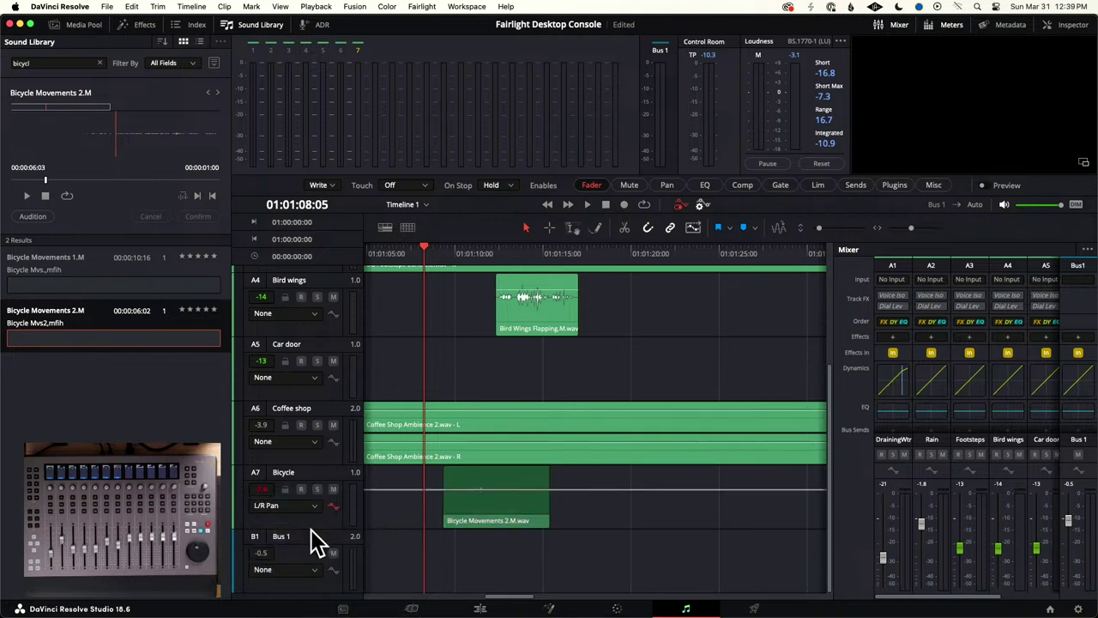
# Step: Make the Bicycle track taller, enable Pan instead of Fader automation, and record a pan pass from 01:01:08:05 to 01:01:17:12
pyautogui.moveTo(311, 527); pyautogui.dragTo(312, 606)
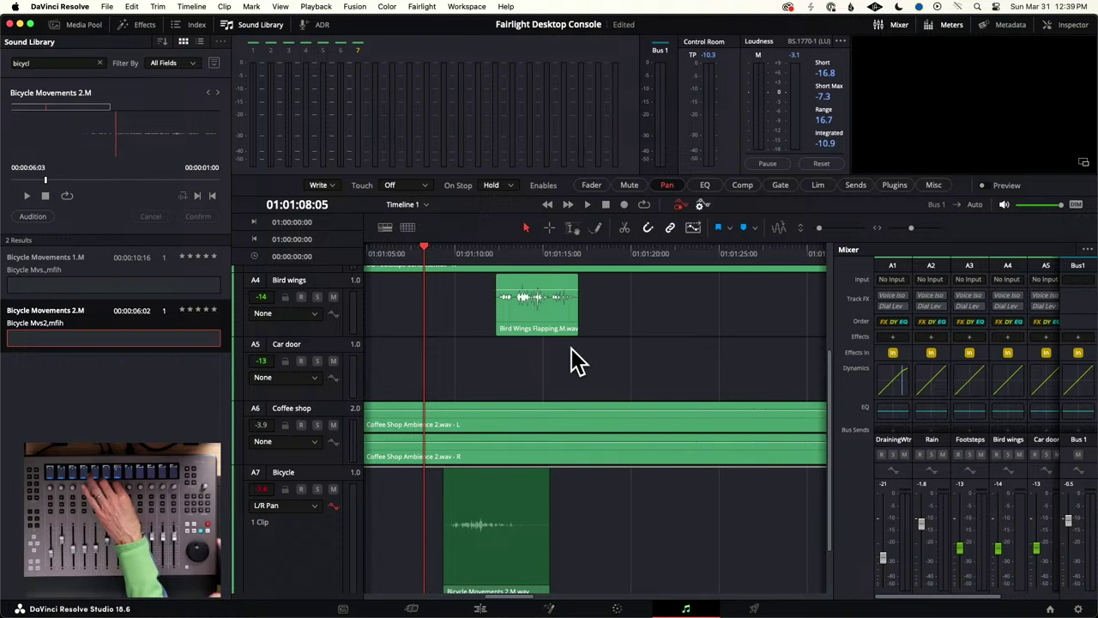
pyautogui.press('space')
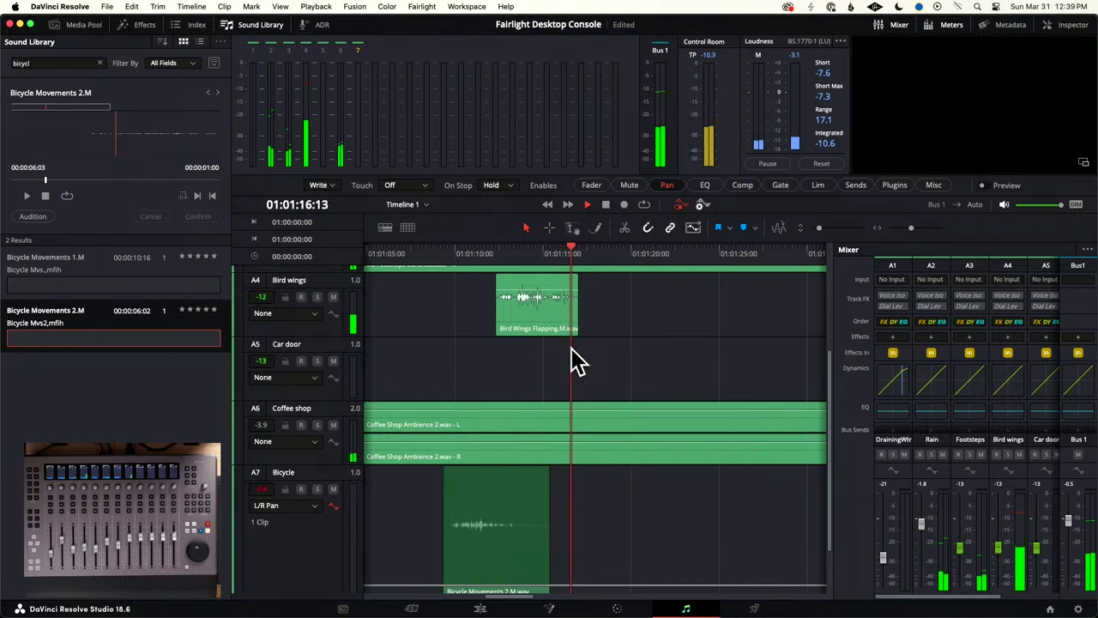
pyautogui.press('space')
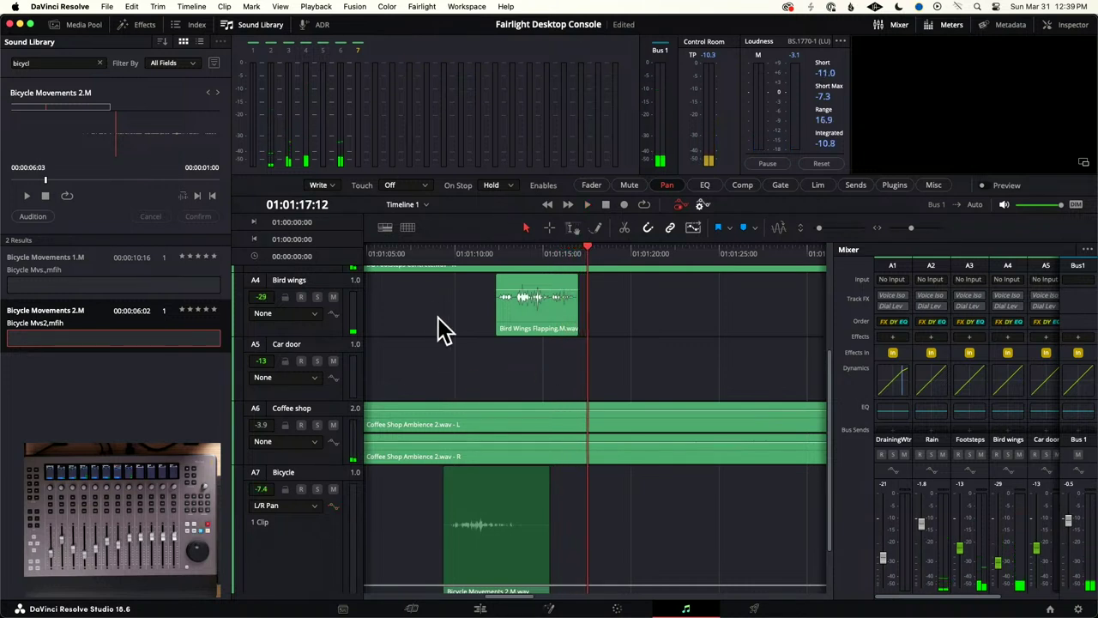
# Step: Replay the bicycle section from 01:01:08:02, then solo the Bicycle track and listen through the section again until 01:01:16:19
pyautogui.click(421, 254)
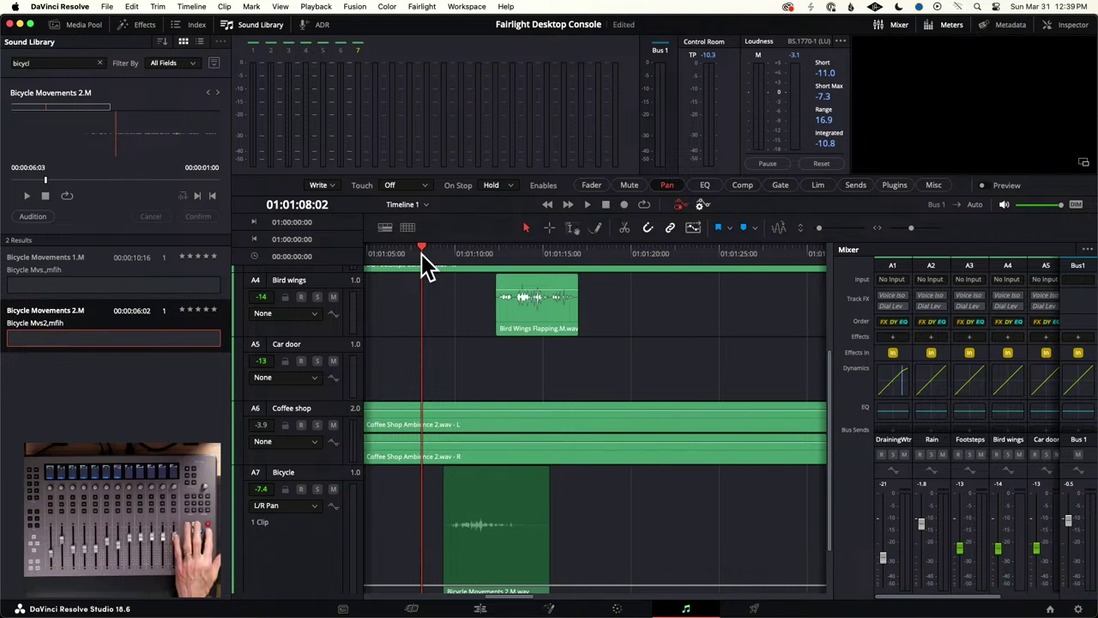
pyautogui.press('space')
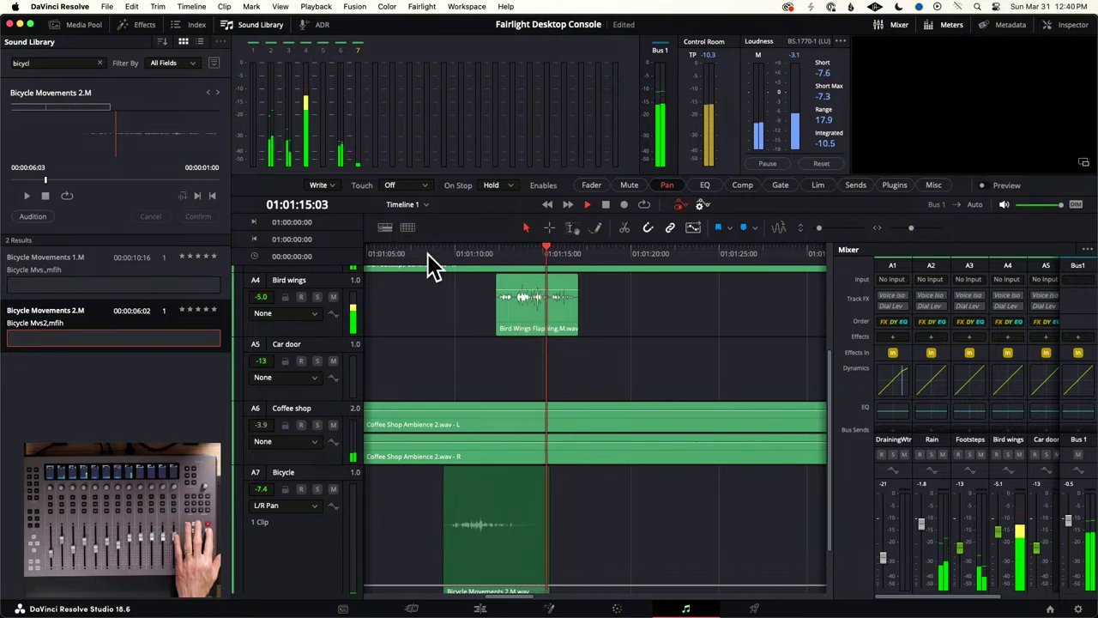
pyautogui.press('space')
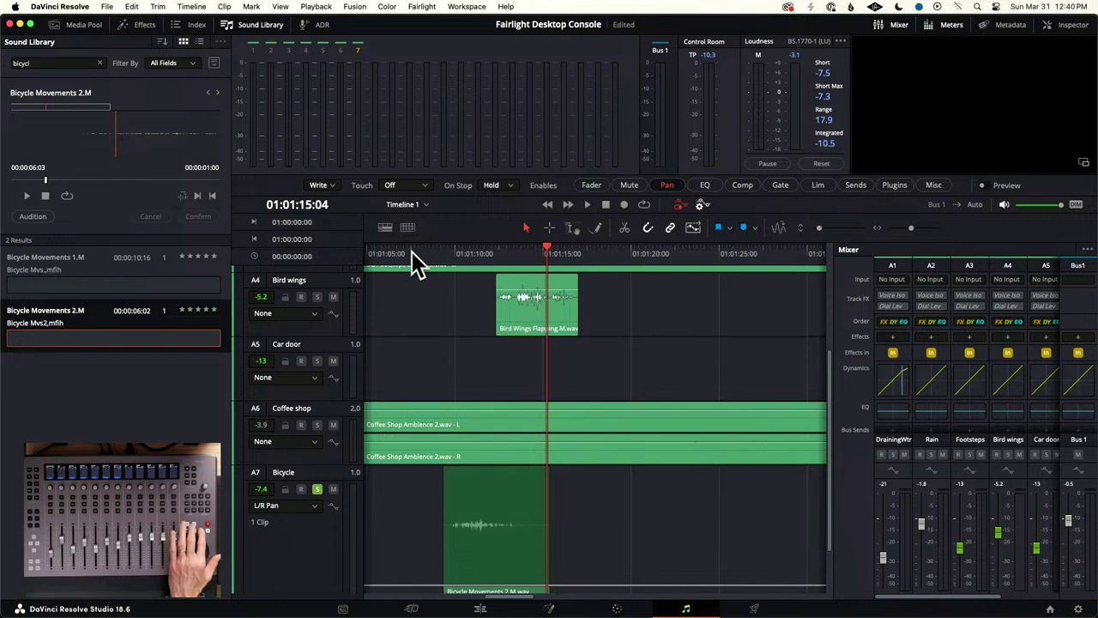
pyautogui.click(413, 253)
pyautogui.press('space')
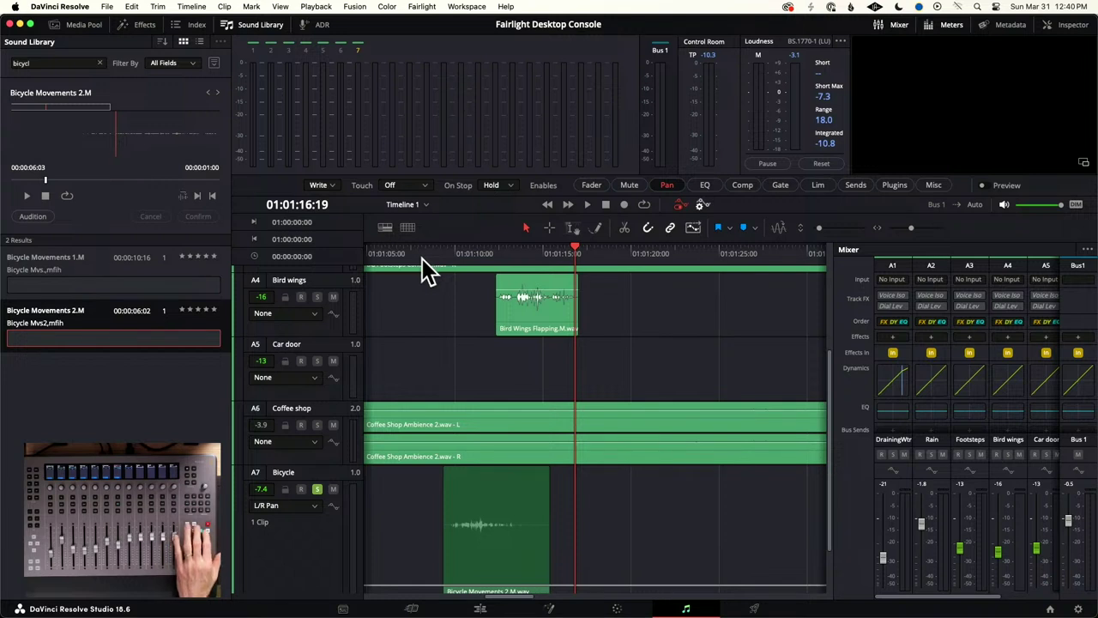
# Step: Select the Bicycle track, arm it for automation, and record a pan sweep from one side to the other between 01:01:08:00 and 01:01:15:15
pyautogui.click(328, 553)
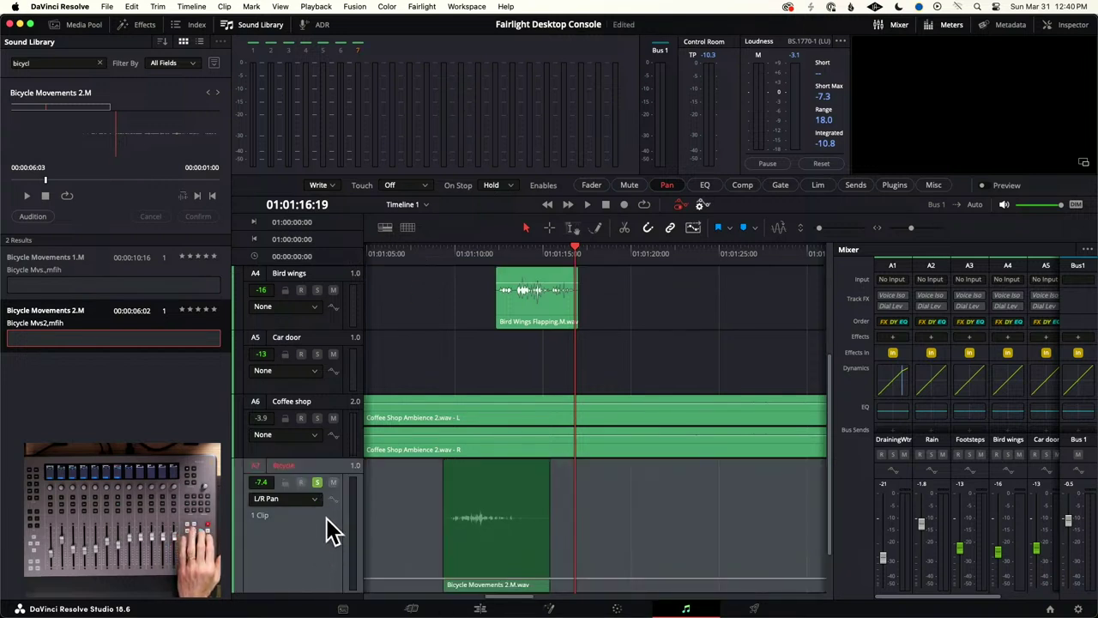
pyautogui.click(332, 500)
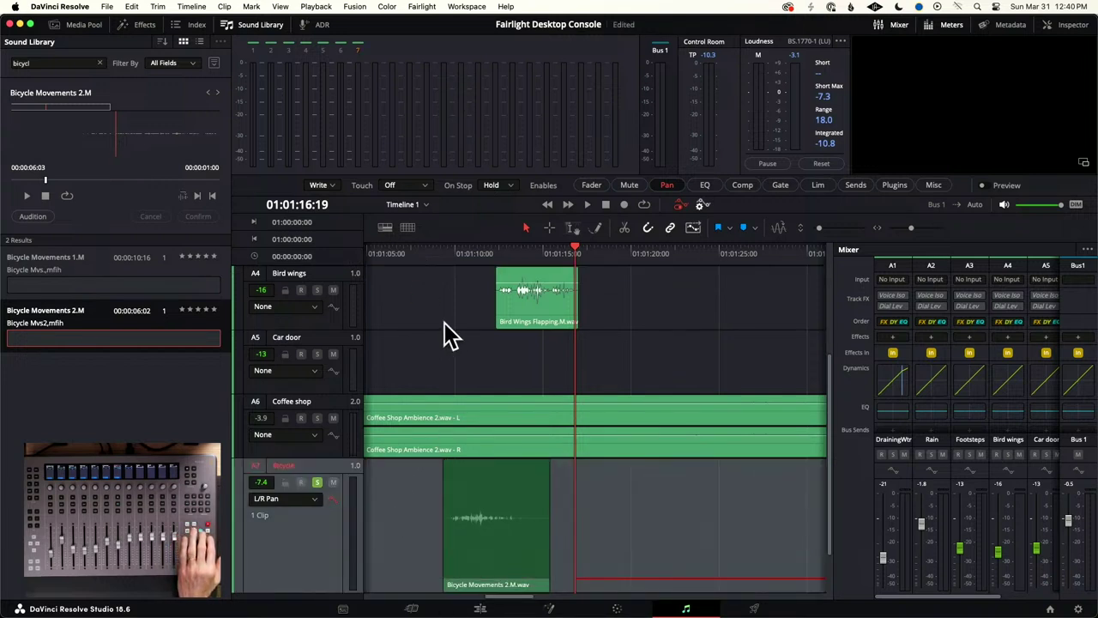
pyautogui.click(420, 250)
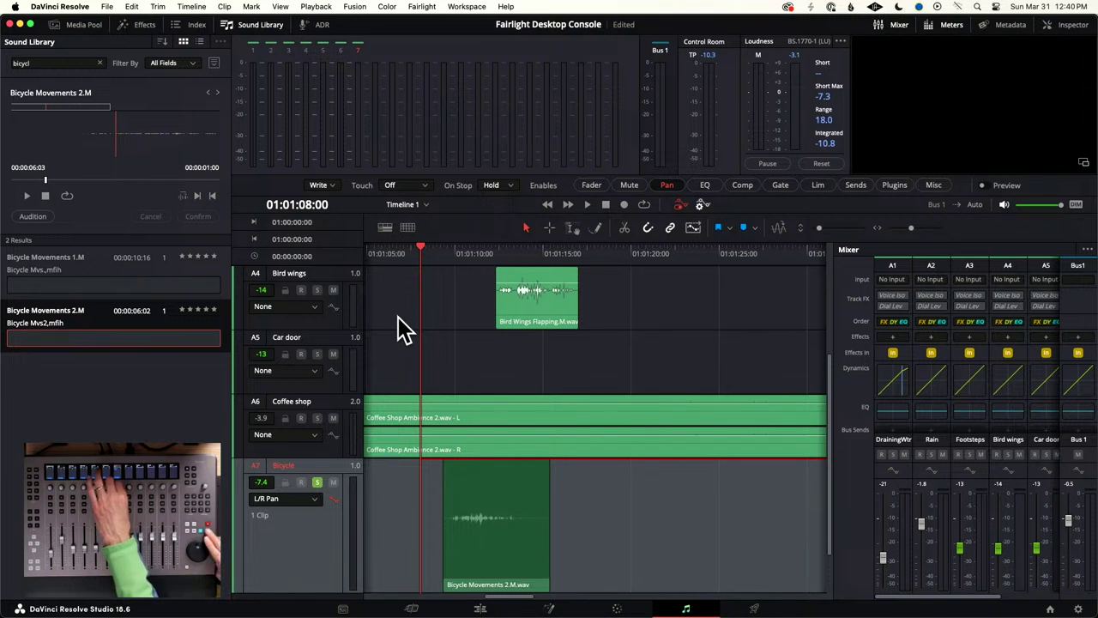
pyautogui.press('space')
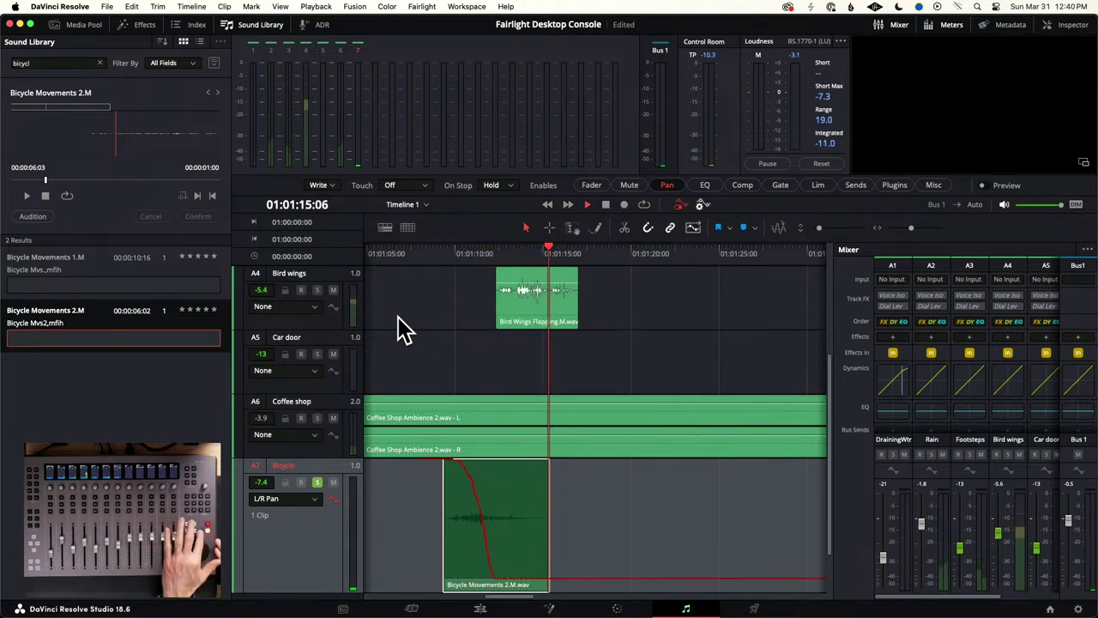
pyautogui.press('space')
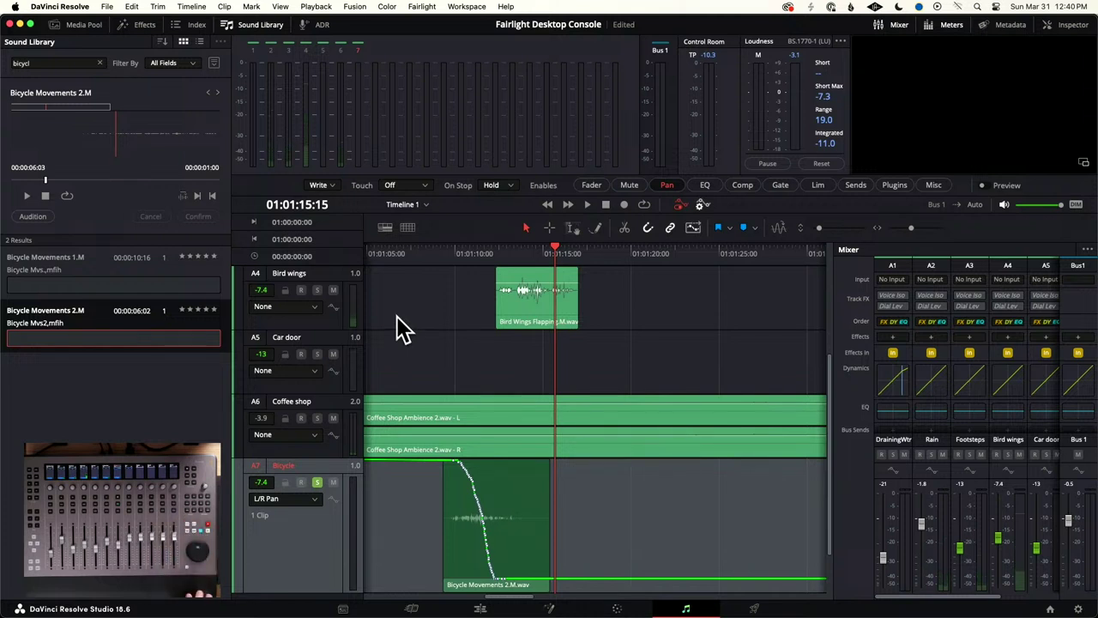
# Step: Play back the recorded bicycle pan from 01:01:07:13, unsolo the Bicycle track to hear the full mix, and stop at 01:01:21:13
pyautogui.click(412, 255)
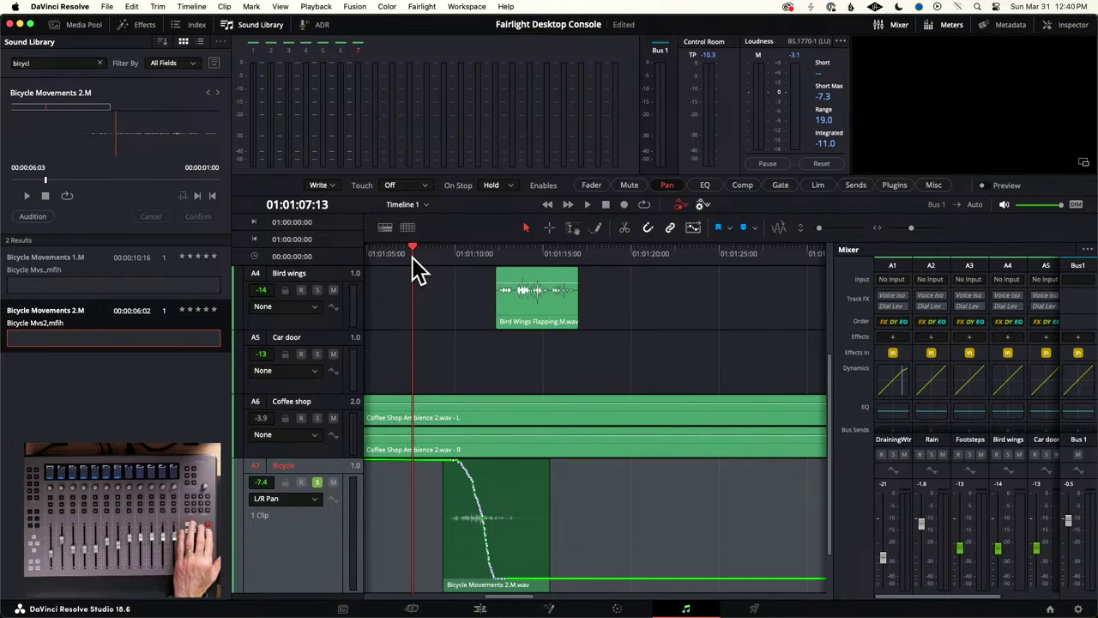
pyautogui.press('space')
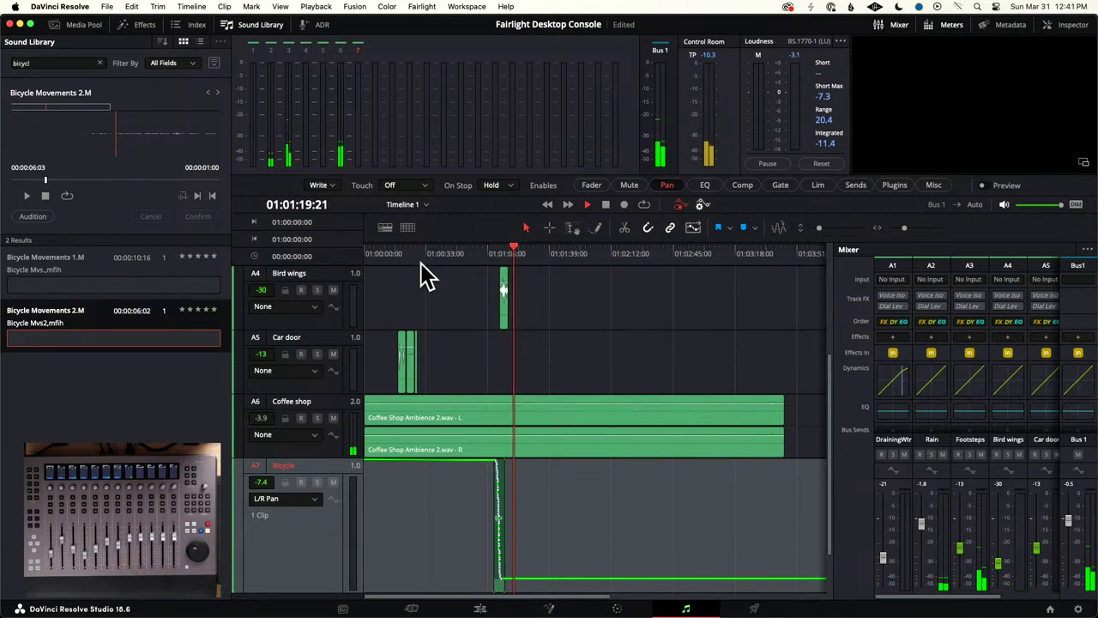
pyautogui.press('space')
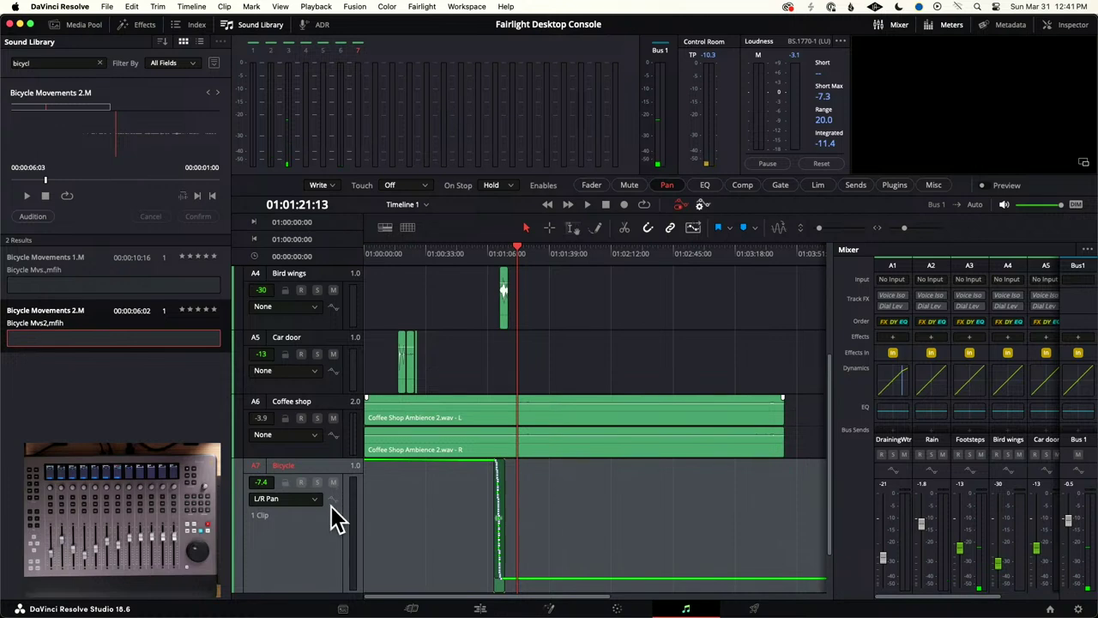
# Step: Reduce the track heights so all tracks fit in the timeline, and clear the bicycle search from the Sound Library
pyautogui.scroll(-2, 339, 517)
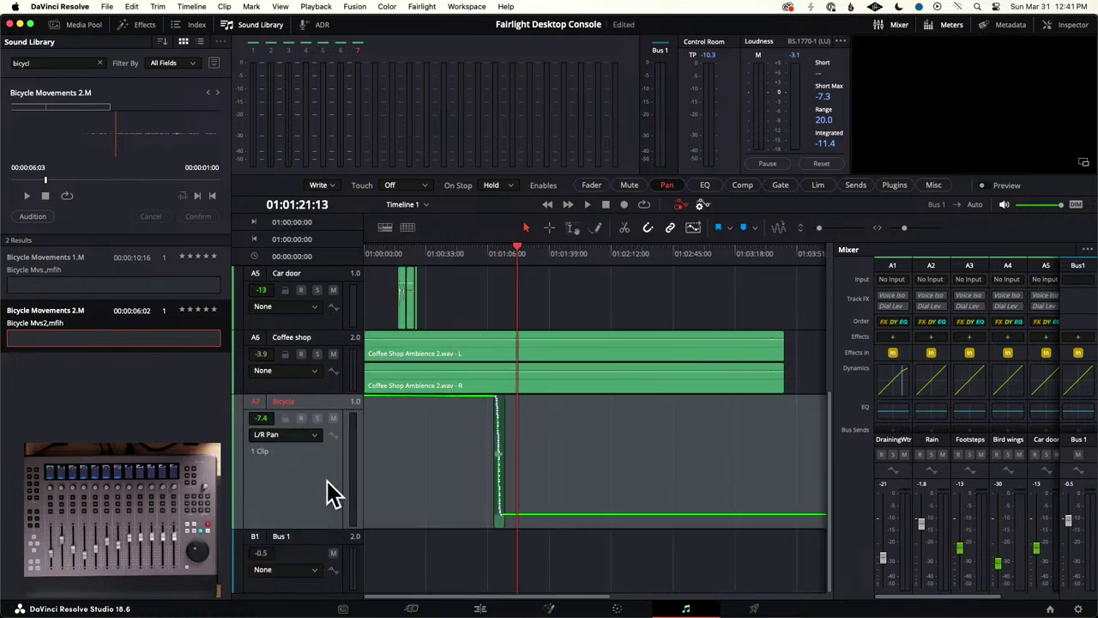
pyautogui.scroll(-5, 333, 494)
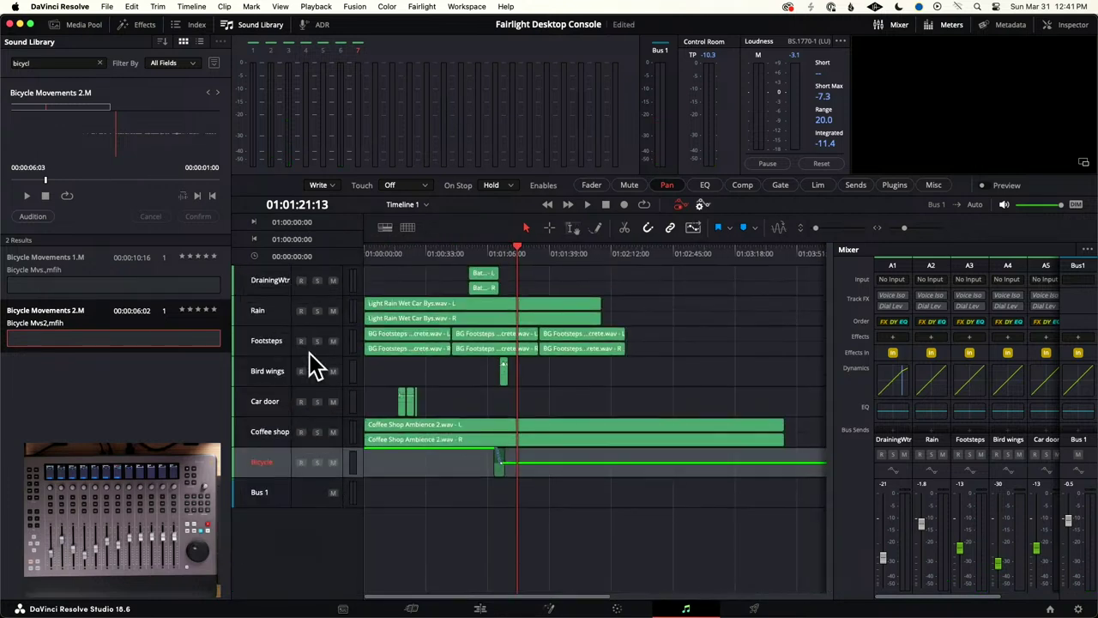
pyautogui.click(99, 63)
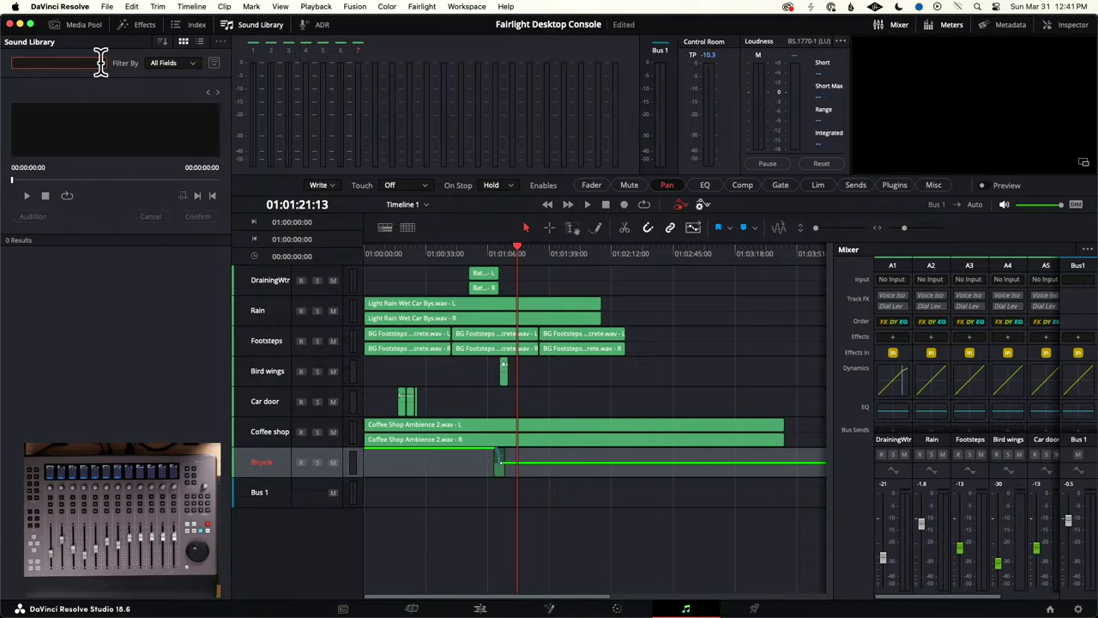